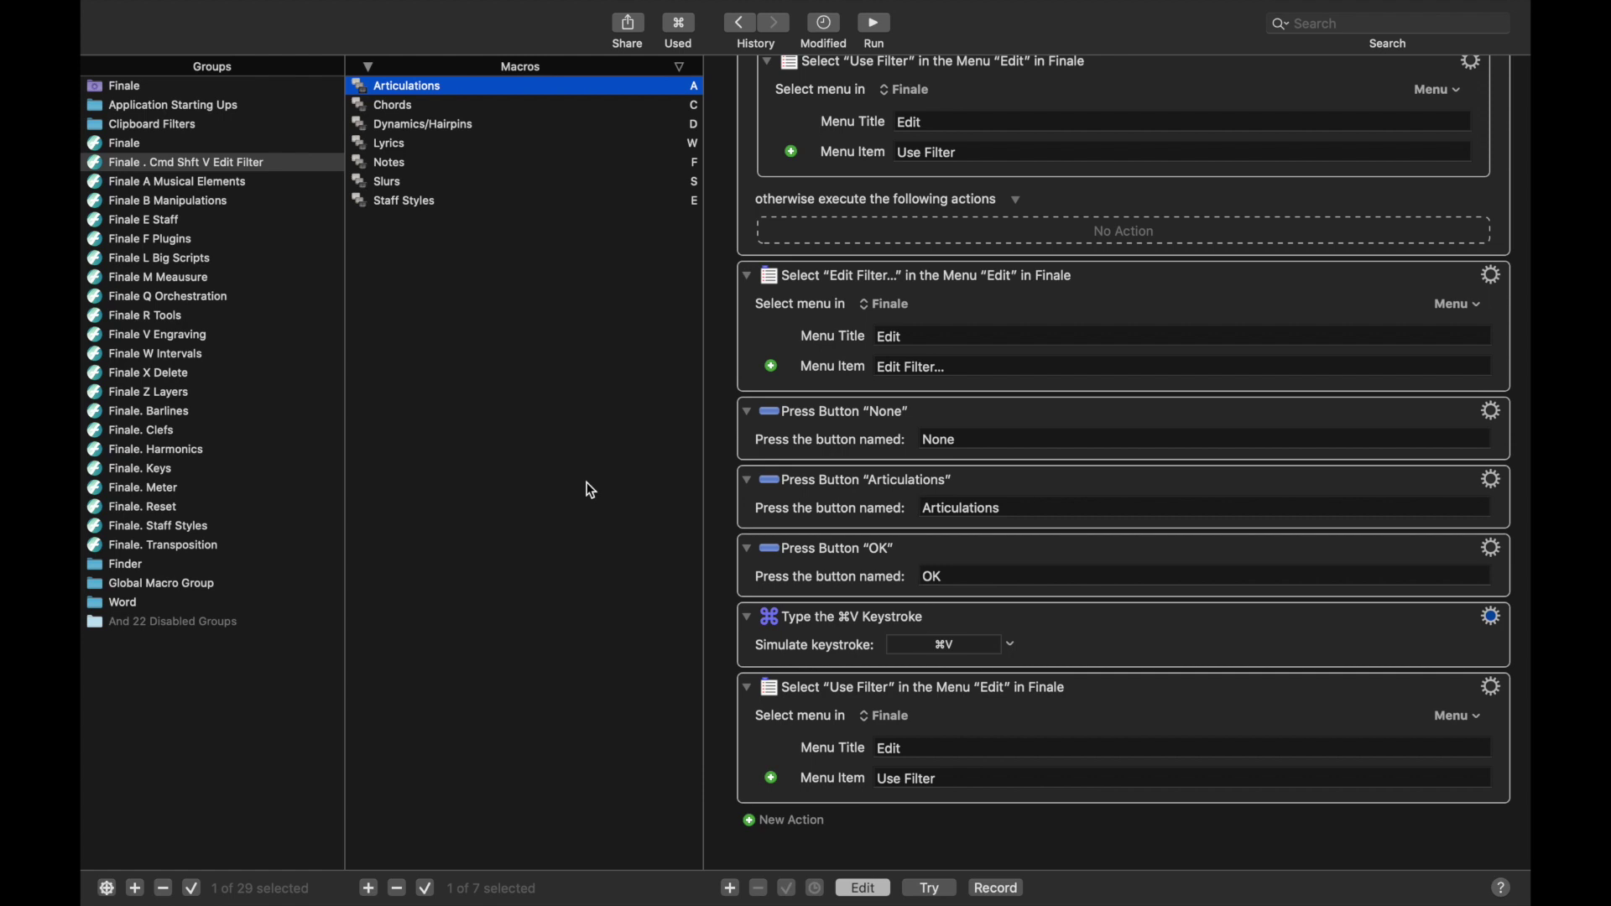
# Scroll up through the Articulations macro's action list to review its steps.
pyautogui.scroll(10, 849, 427)
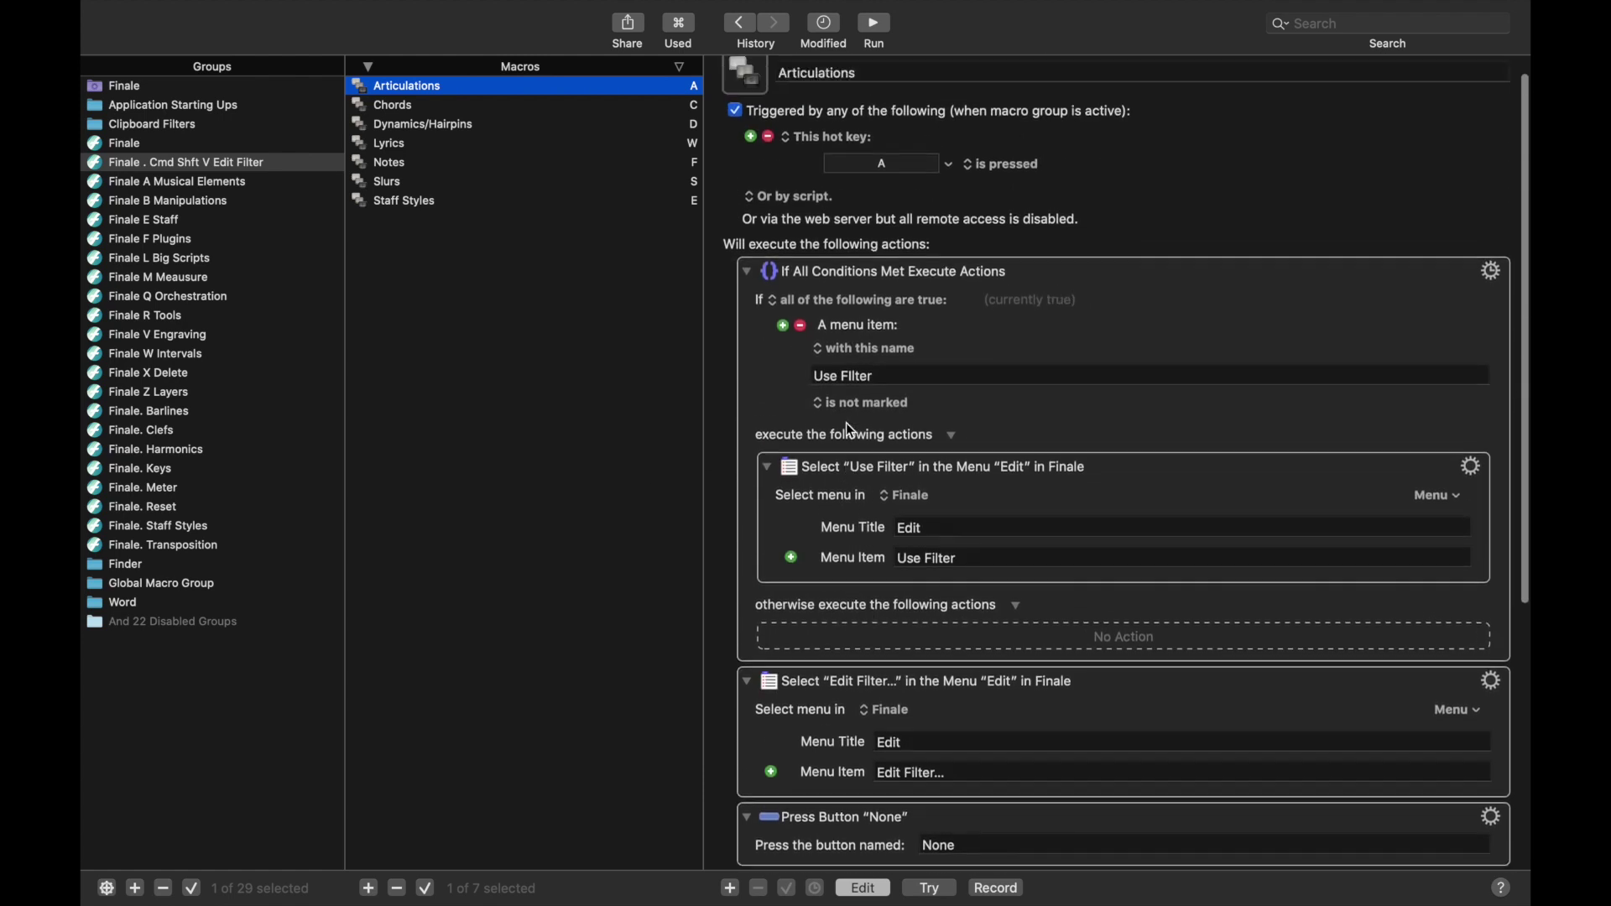
pyautogui.scroll(2, 850, 430)
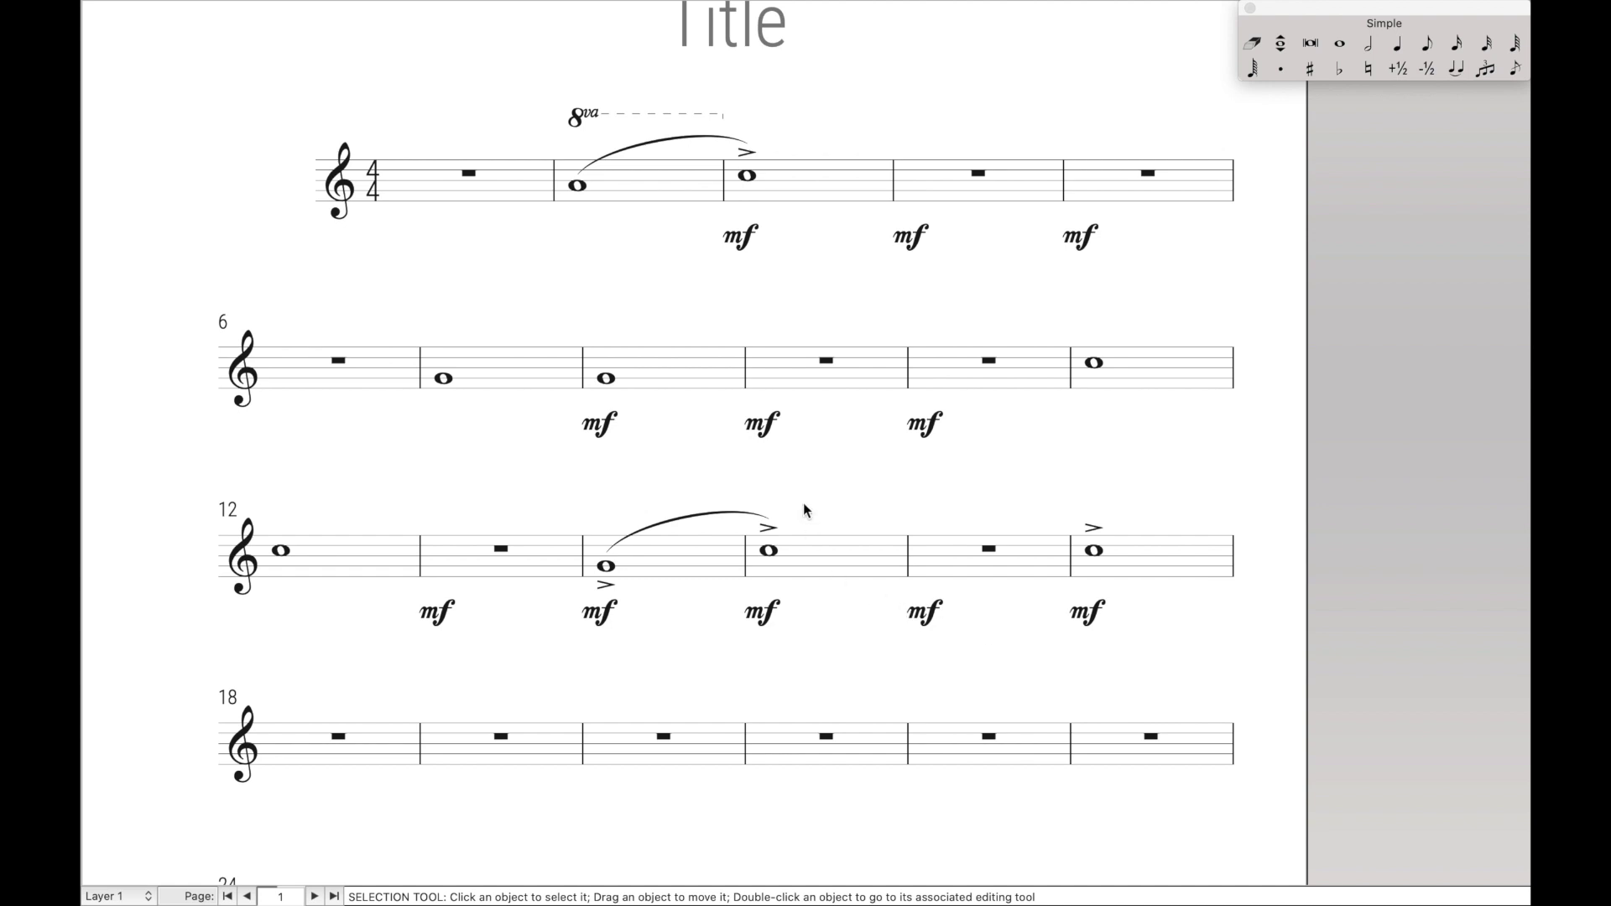
# Select and delete all music in the Finale score, then undo to restore it.
pyautogui.press('super+a')
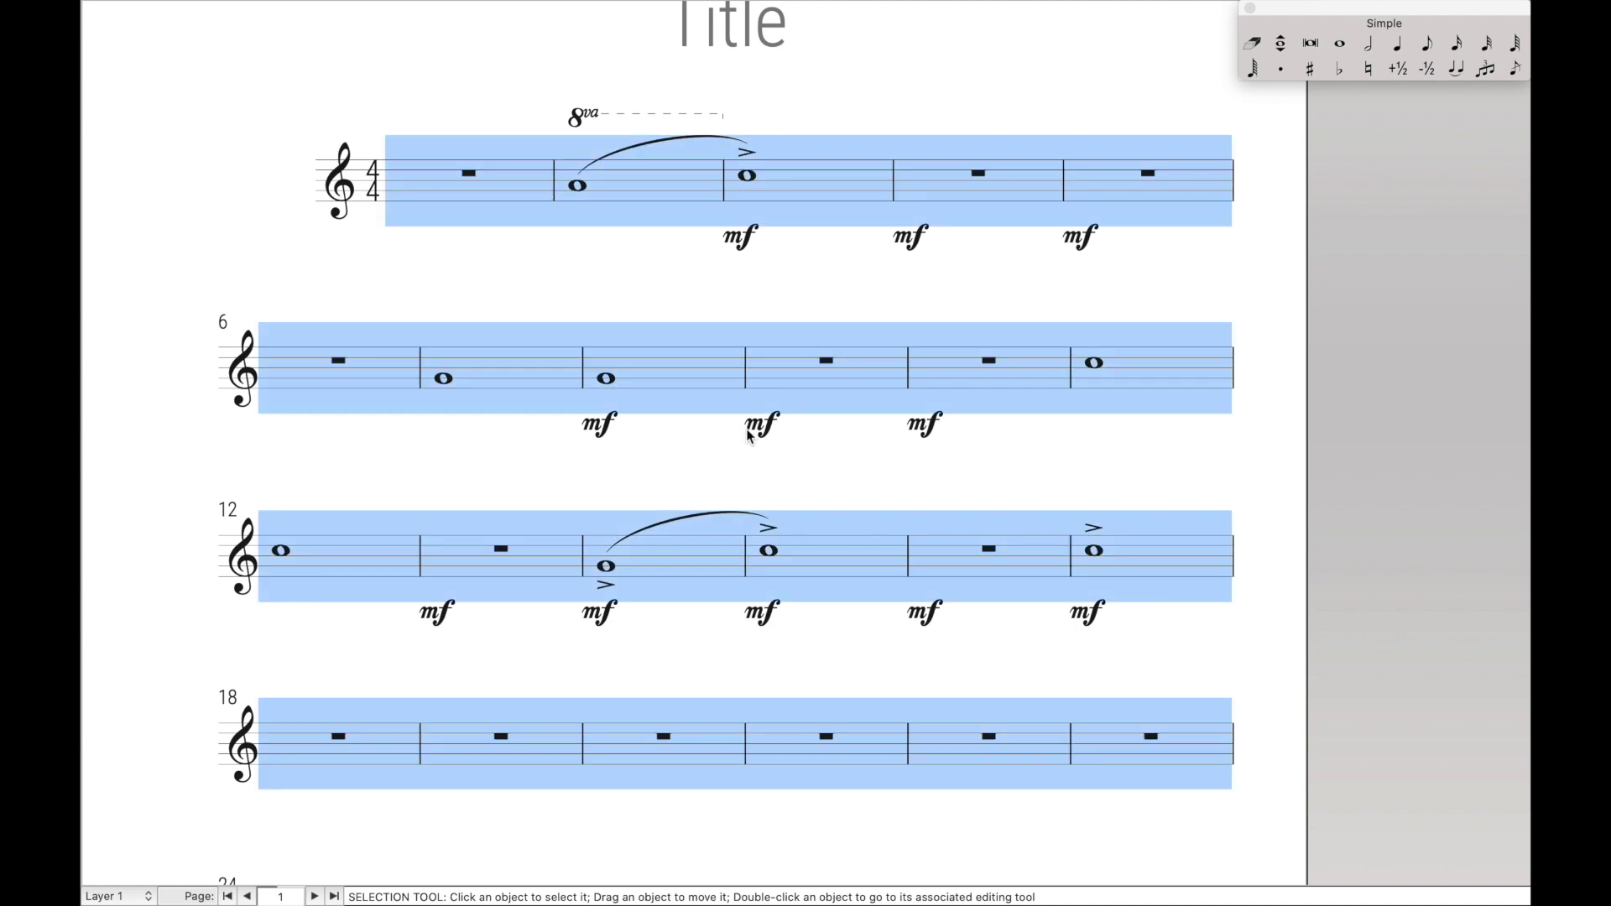
pyautogui.press('Delete')
pyautogui.press('super+z')
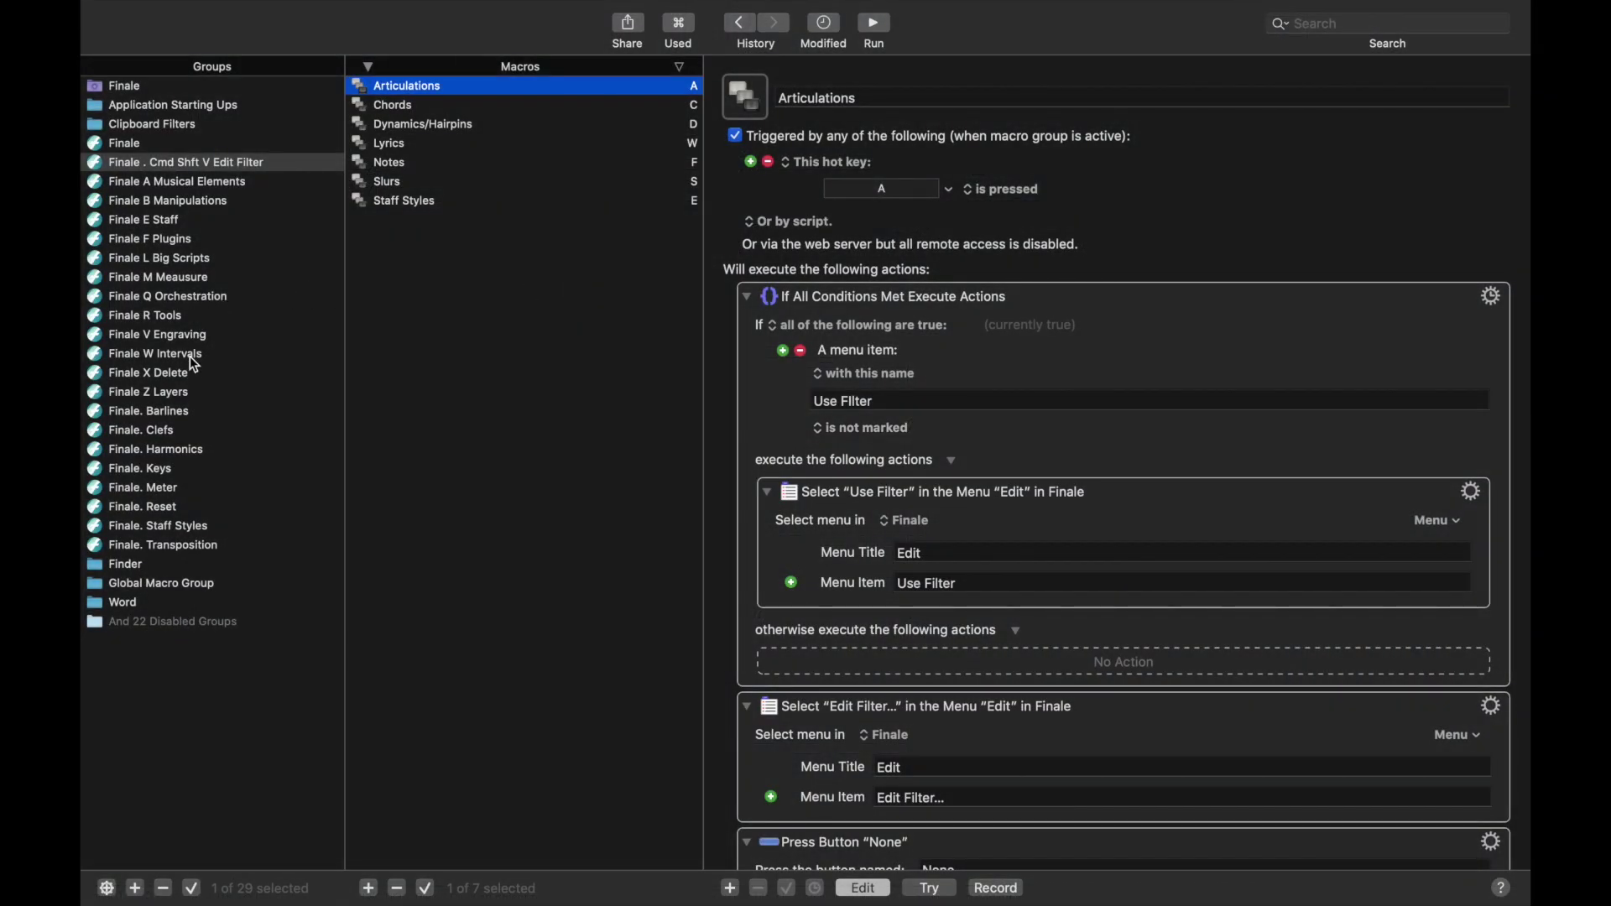
# Select all seven Edit Filter group macros for comparison, then return to the empty Finale X Delete group.
pyautogui.click(162, 376)
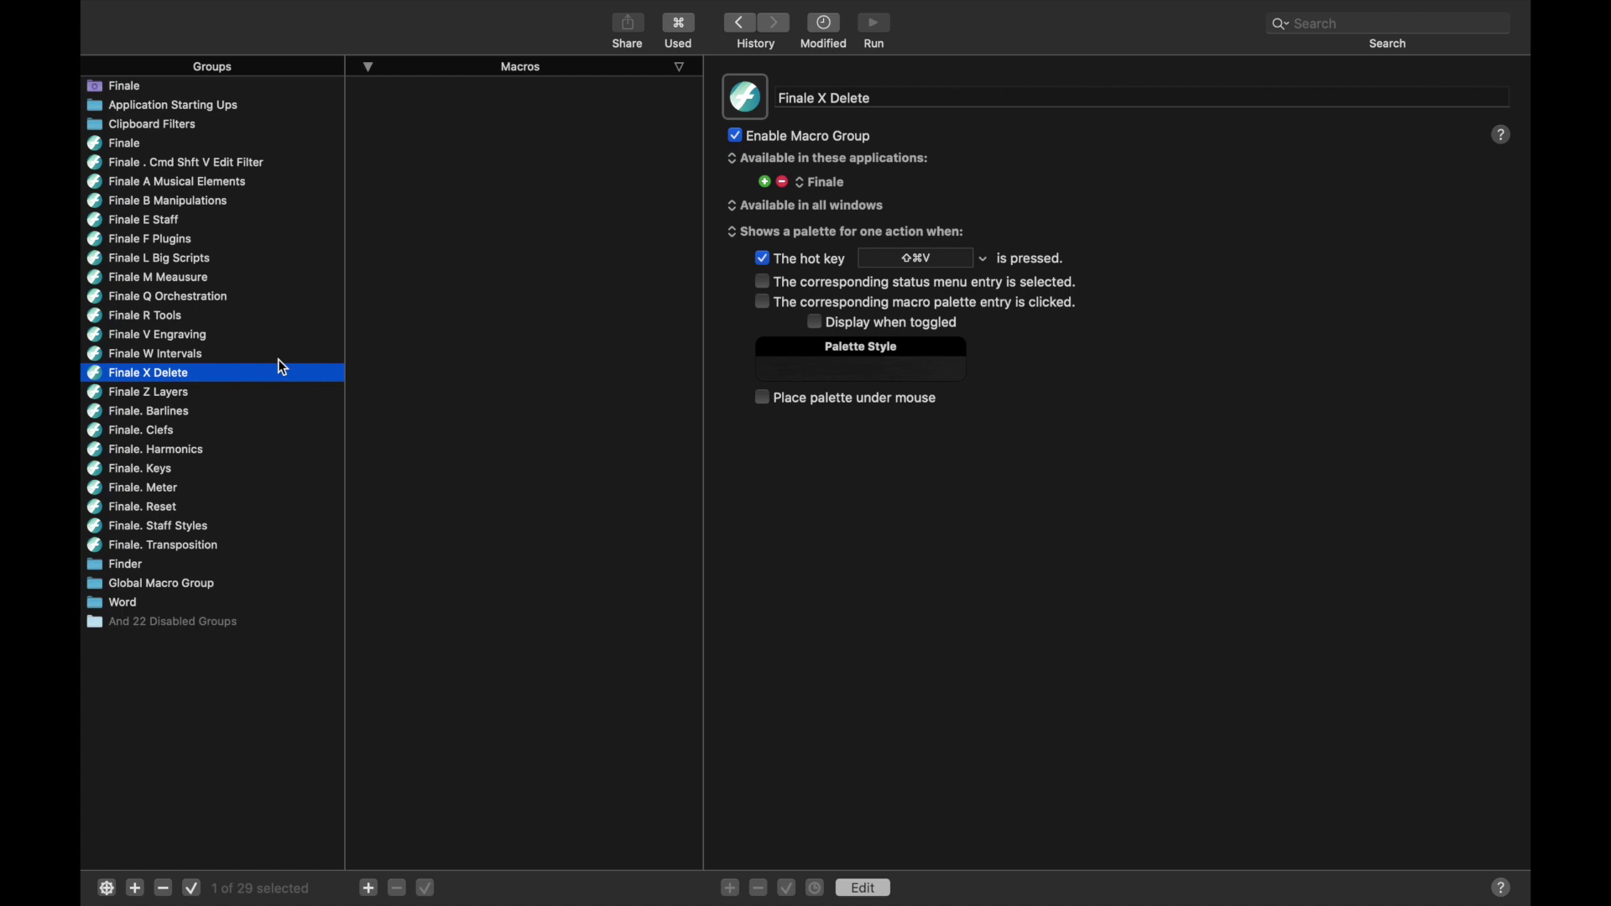
pyautogui.click(259, 165)
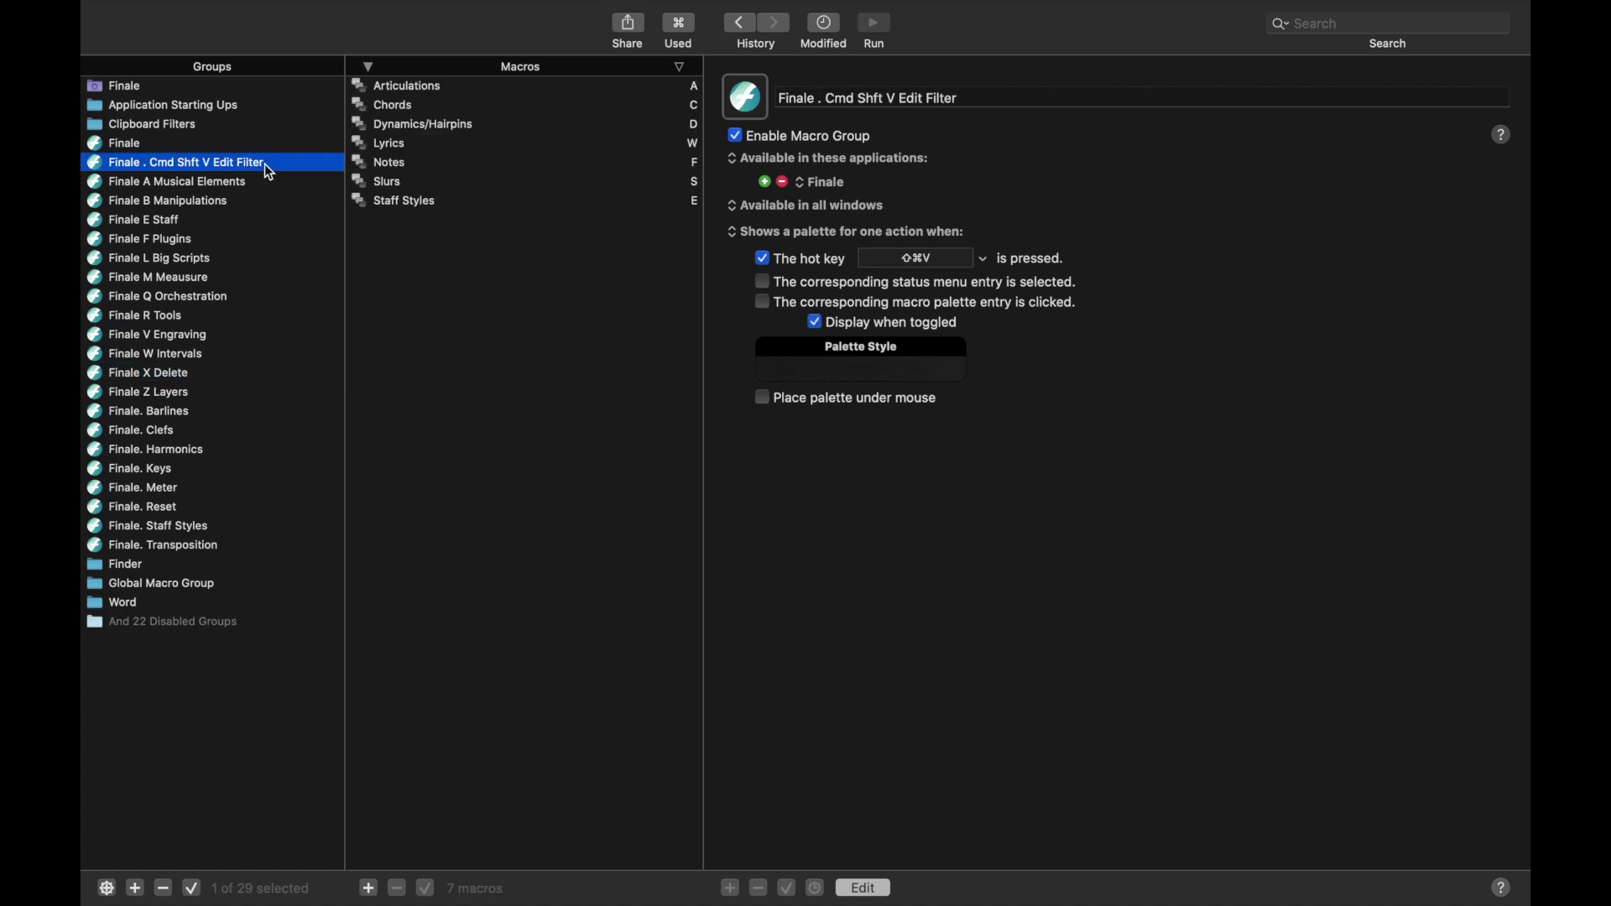
pyautogui.click(441, 88)
pyautogui.keyDown('shift'); pyautogui.click(403, 196); pyautogui.keyUp('shift')
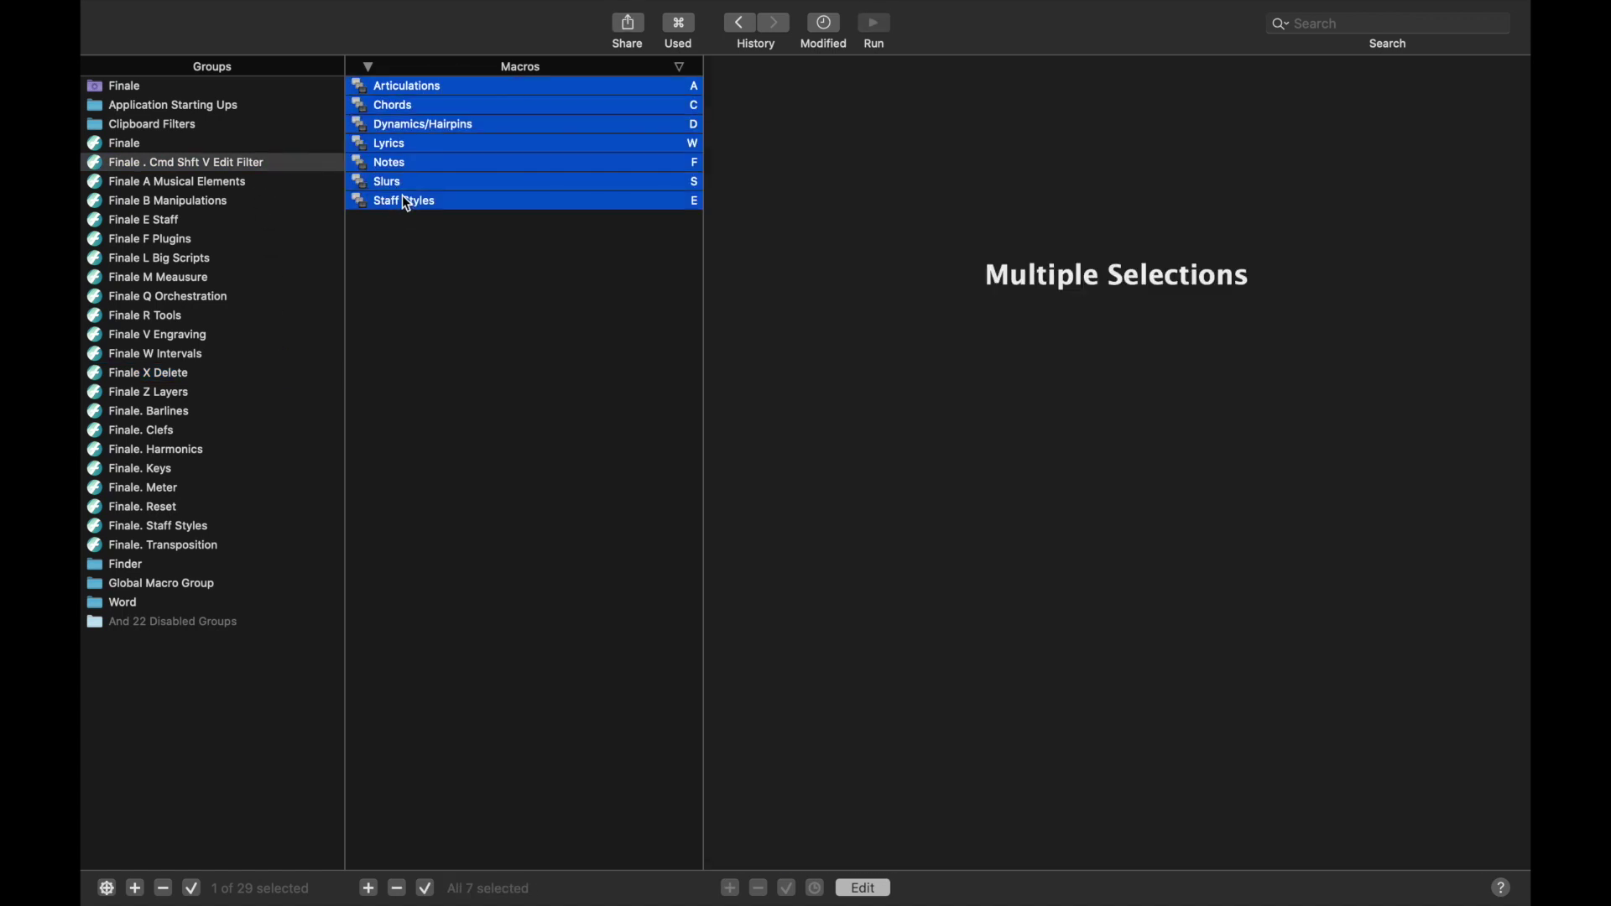
pyautogui.click(184, 375)
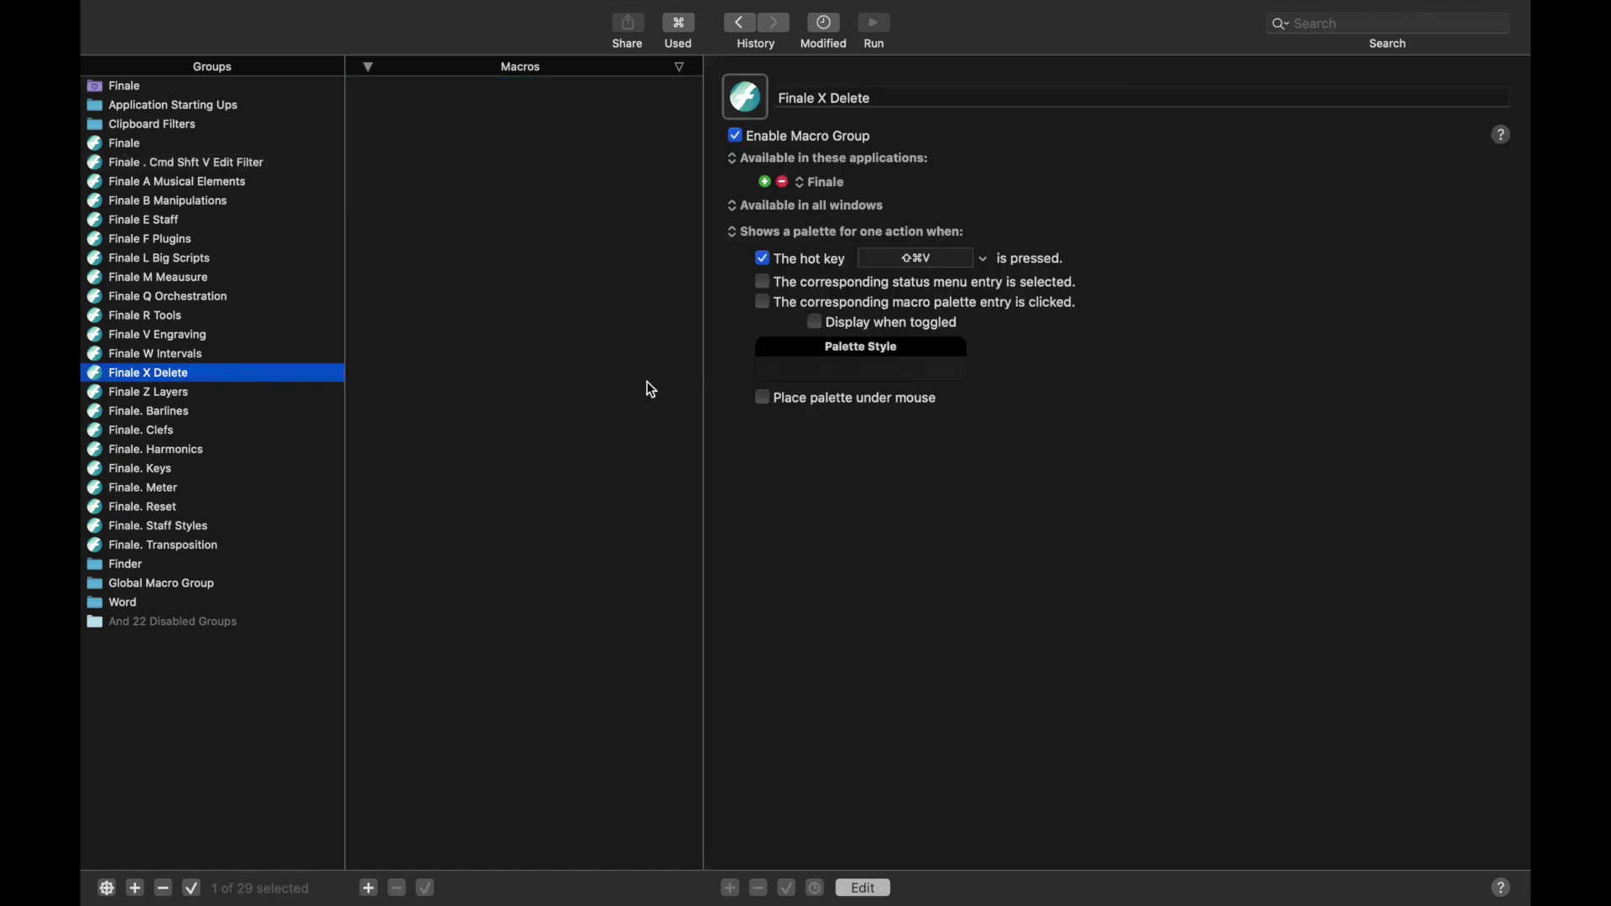
pyautogui.press('super+Tab')
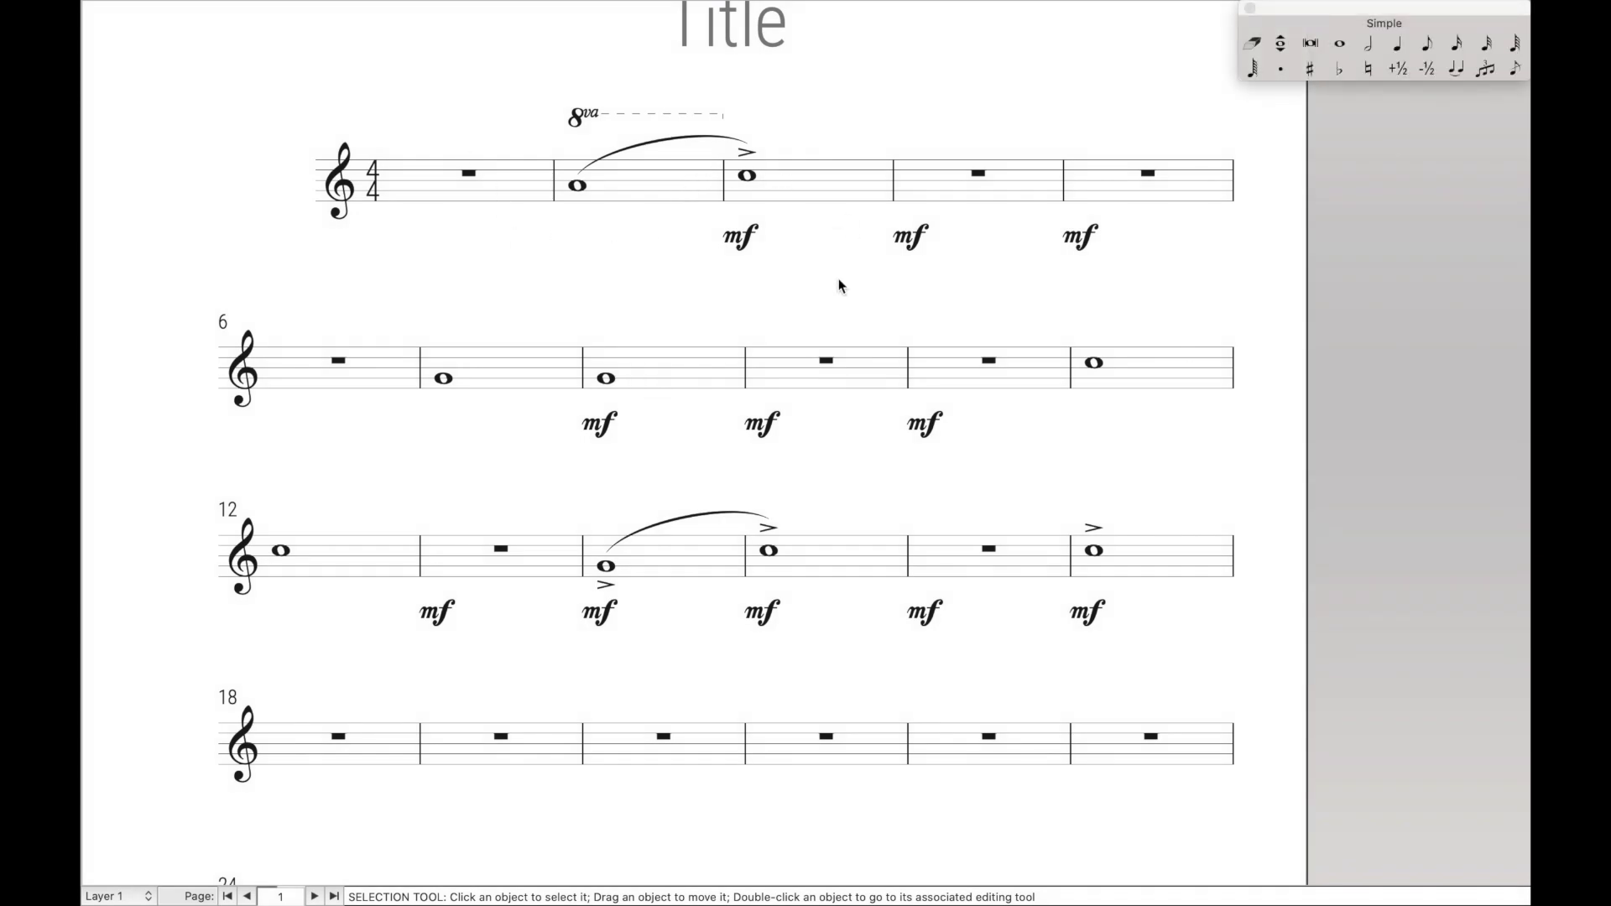
# Clear only Notes and Rests from measure 8 with Edit > Clear Selected Items, keeping the mf.
pyautogui.click(707, 367)
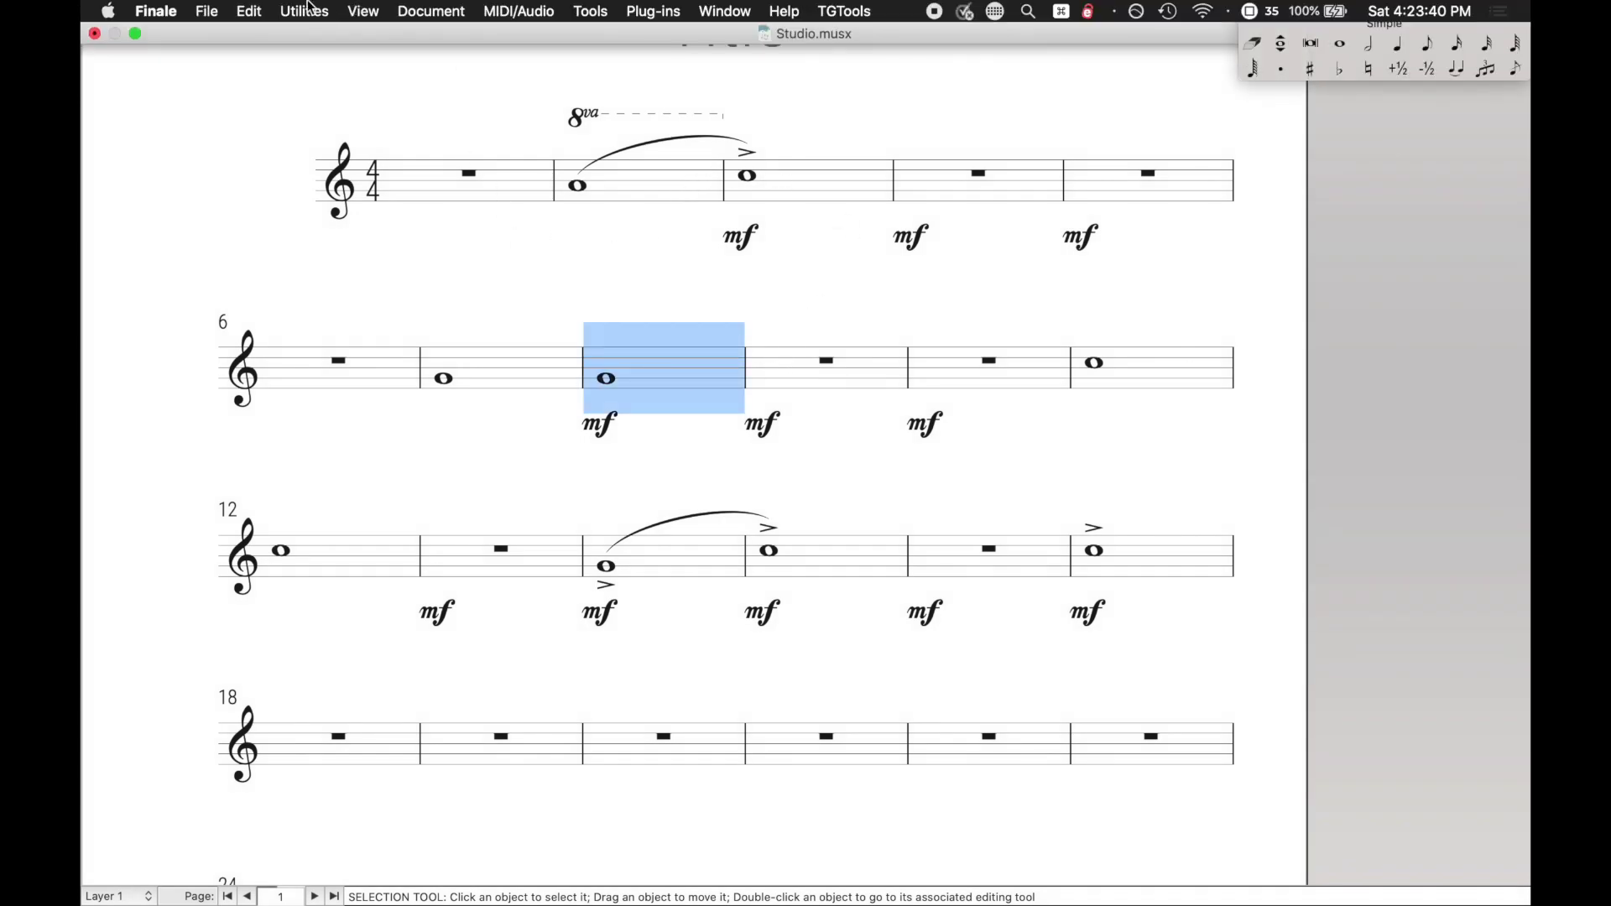
pyautogui.click(250, 11)
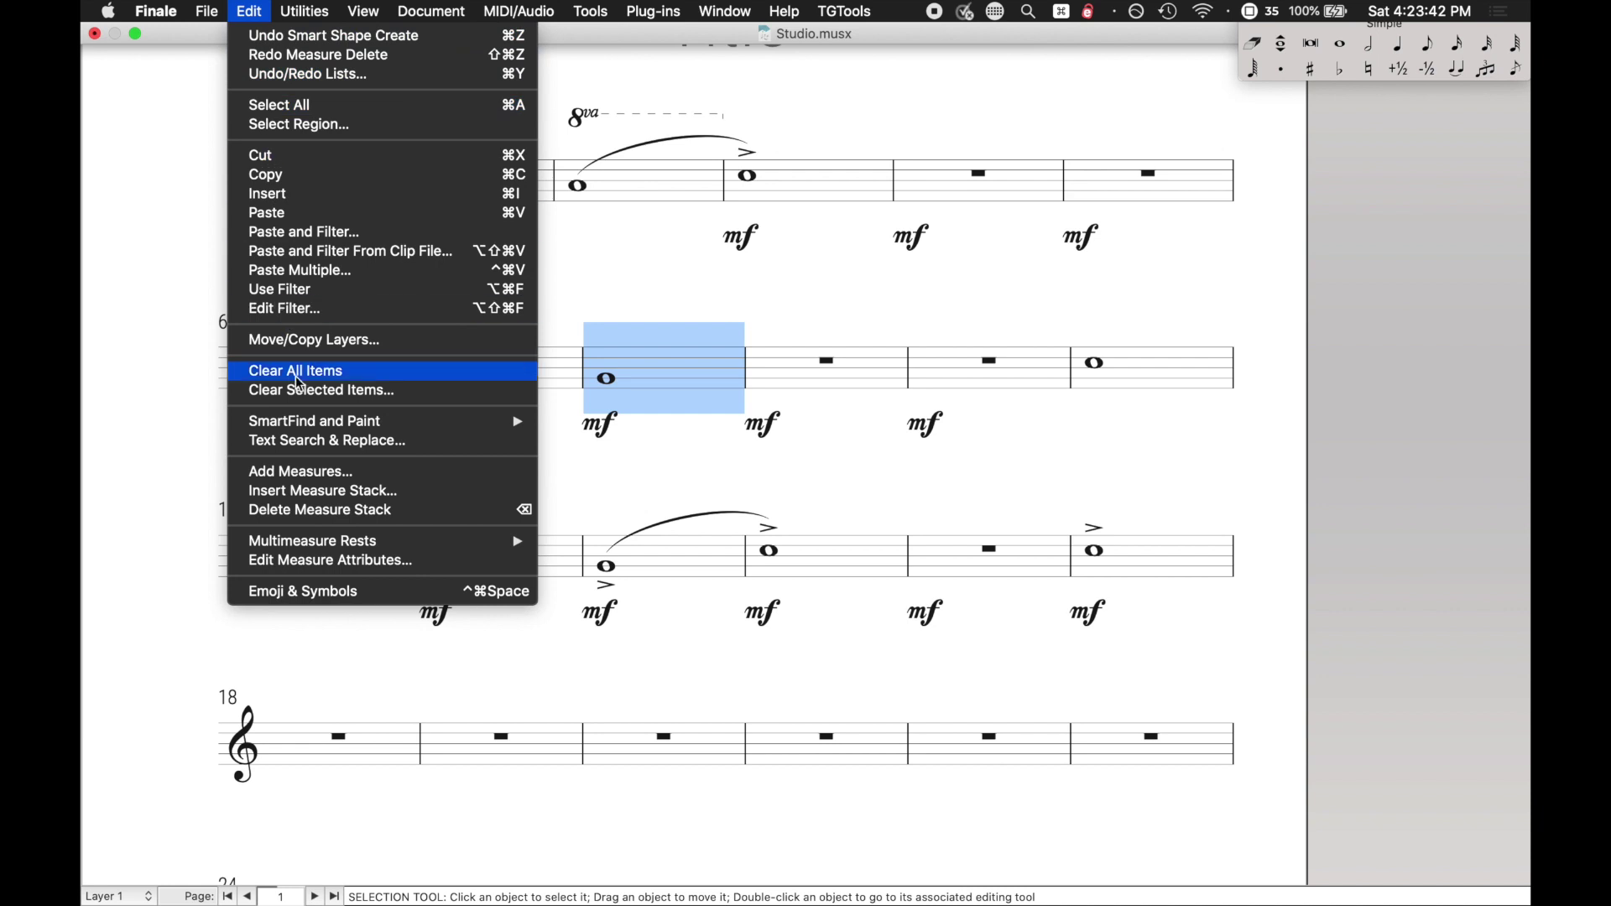
pyautogui.click(302, 403)
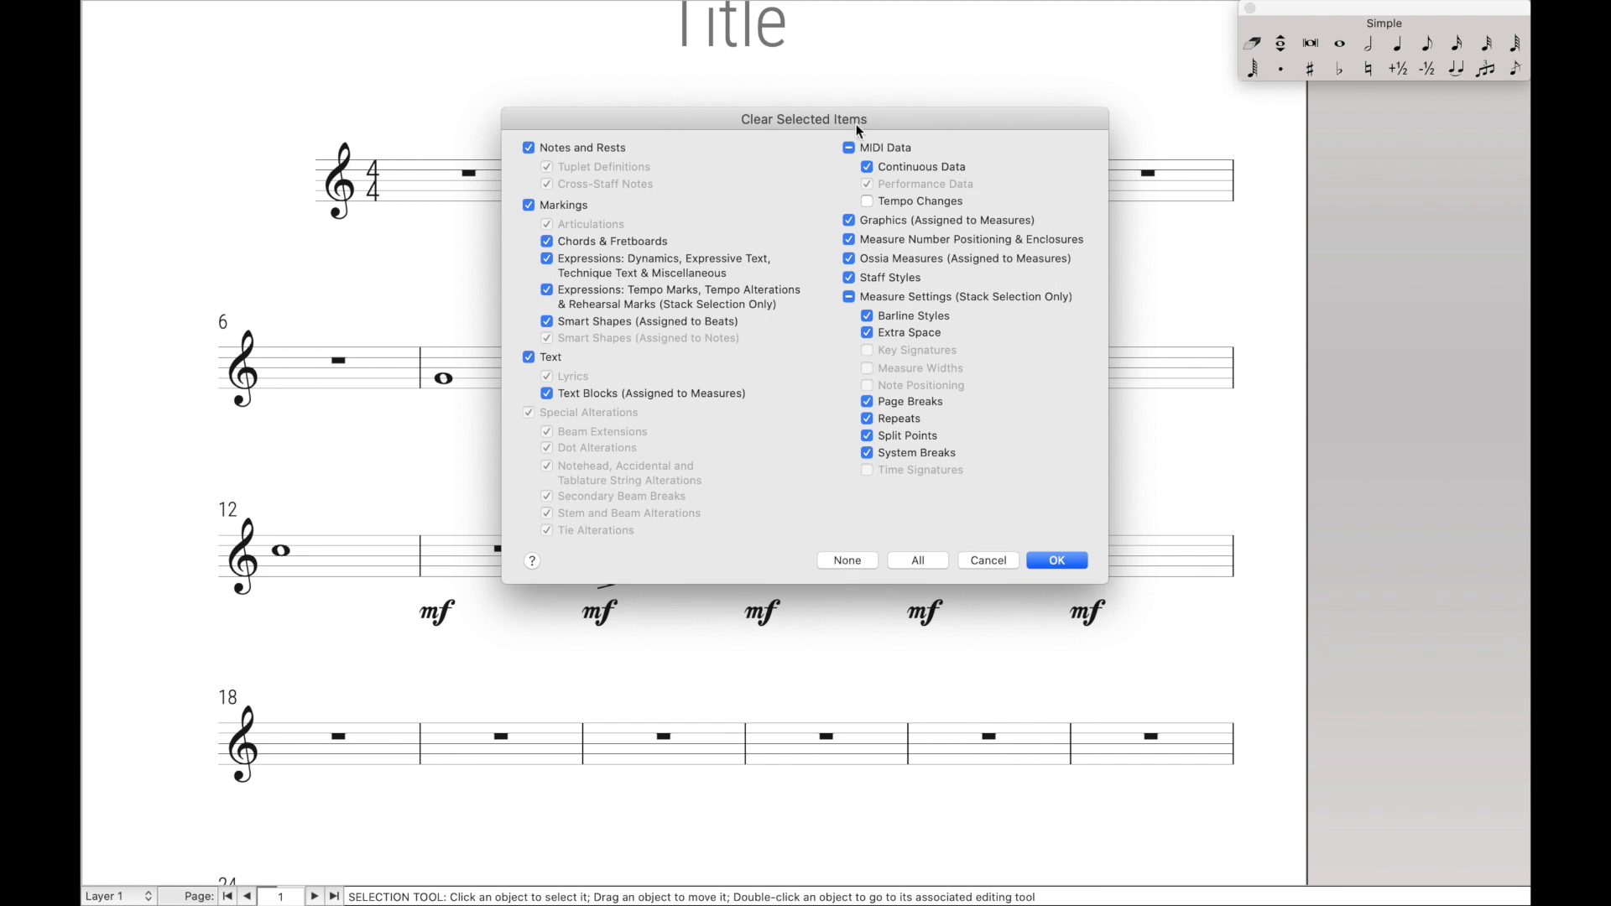
pyautogui.moveTo(857, 130); pyautogui.dragTo(1138, 142)
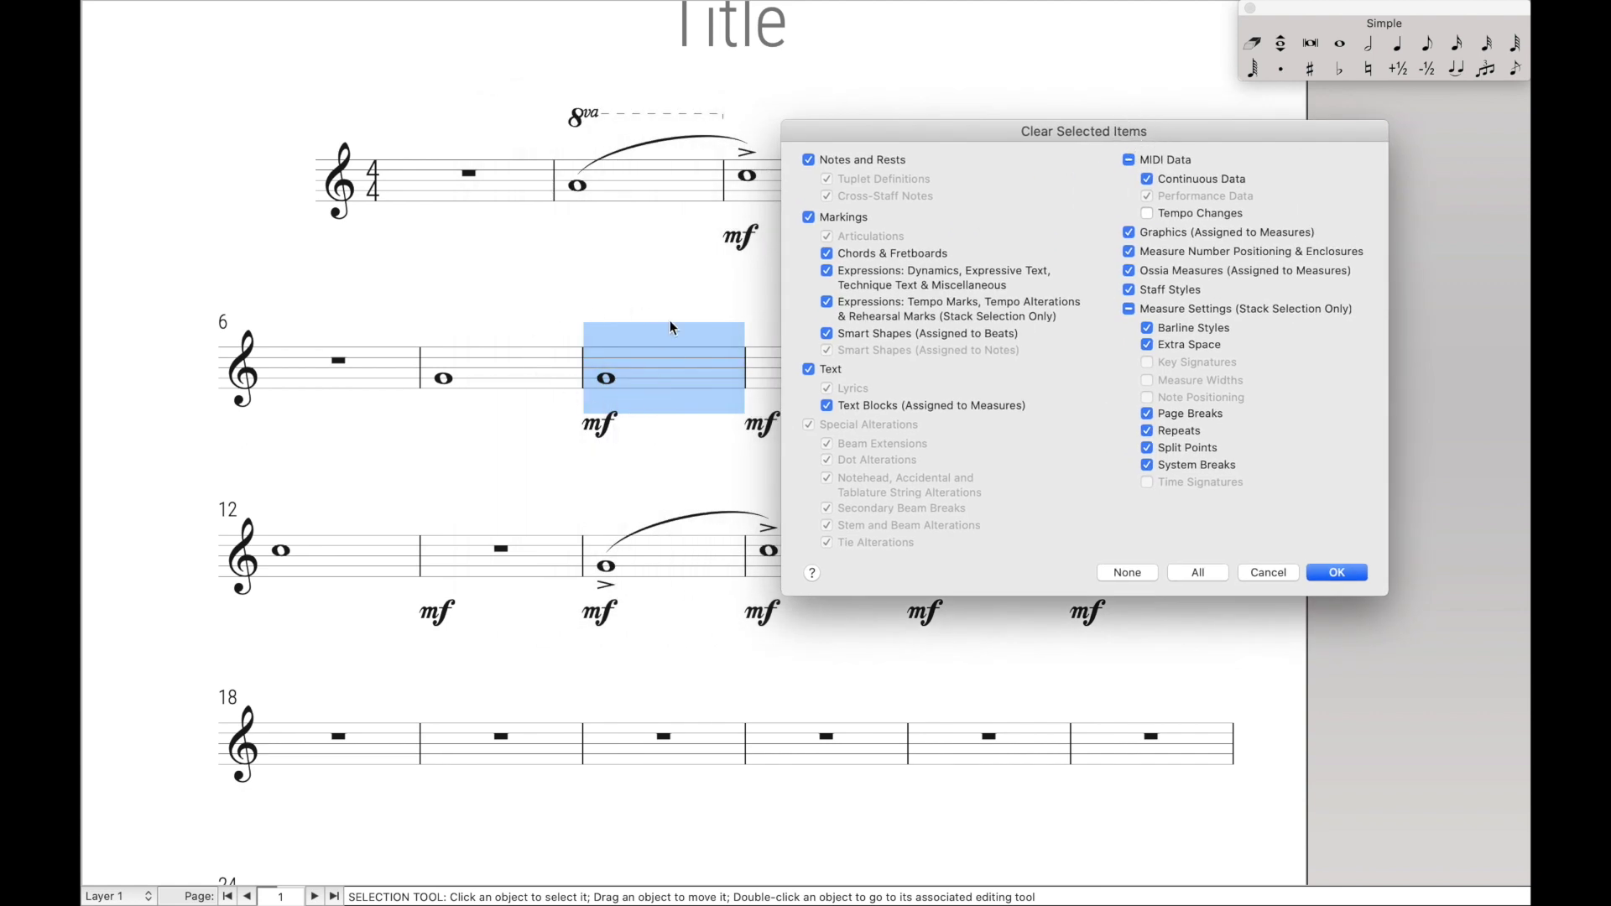
pyautogui.click(1124, 572)
pyautogui.click(866, 160)
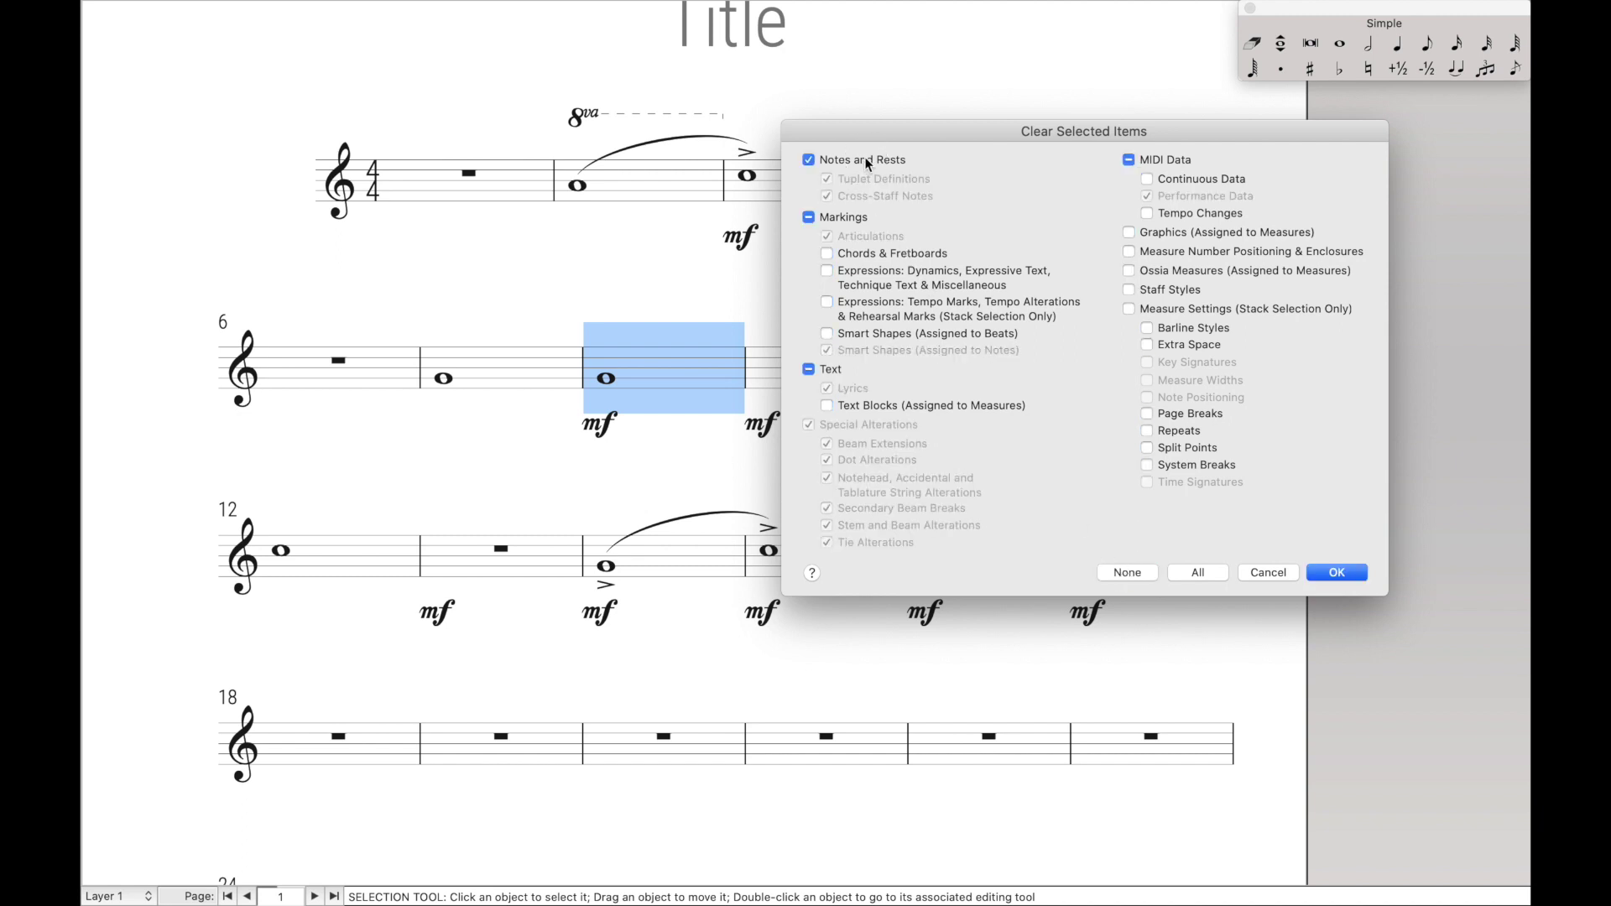
pyautogui.click(1329, 573)
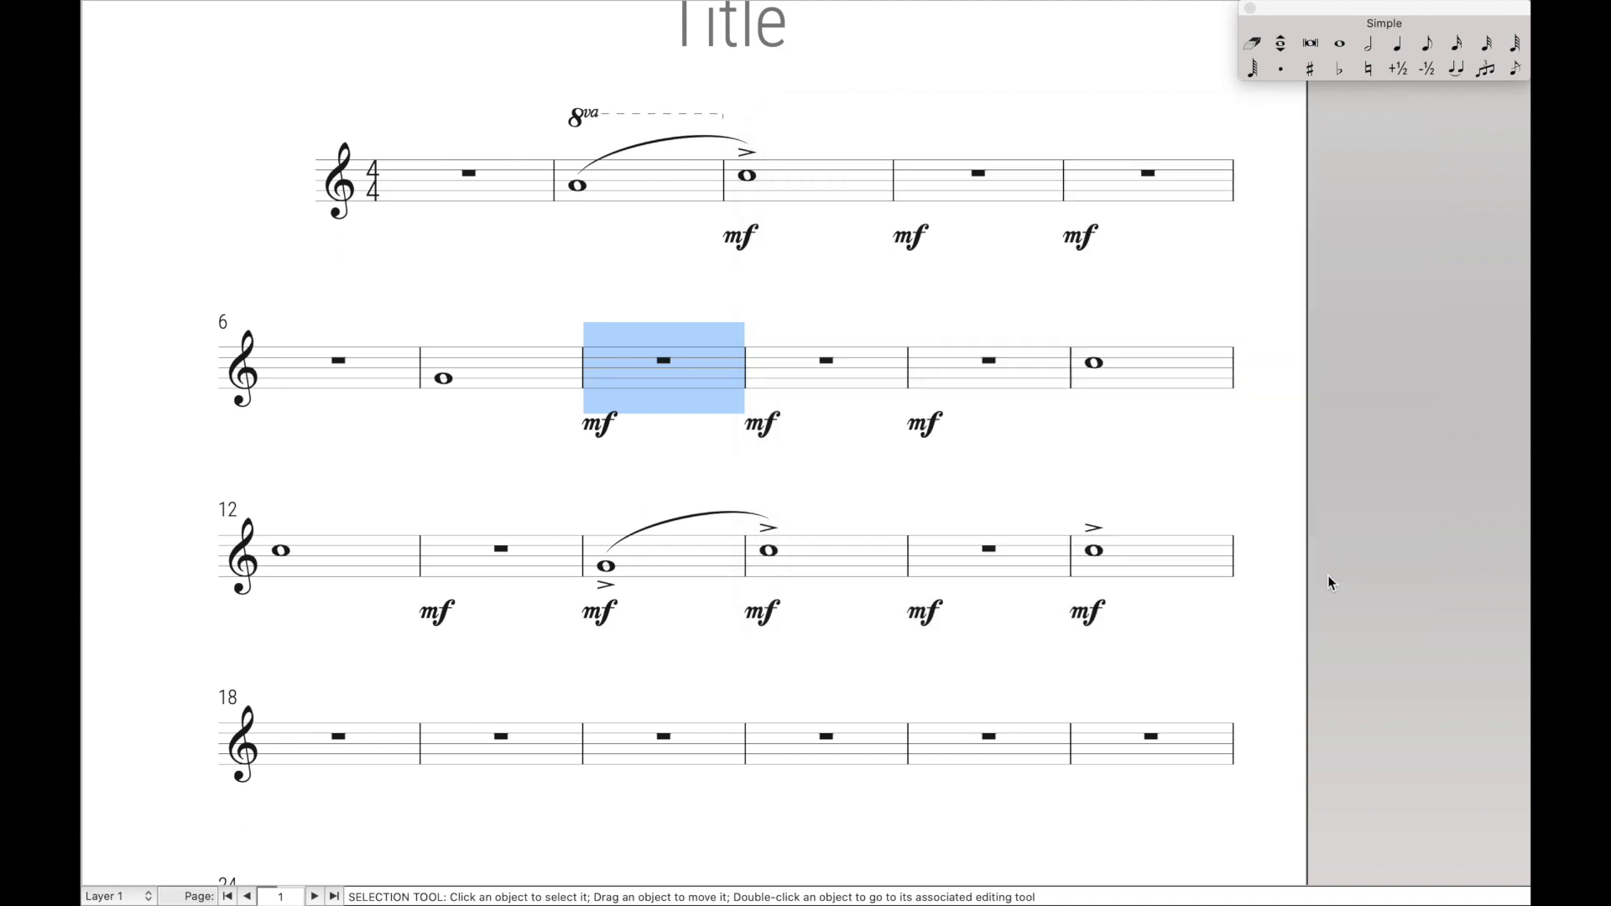
pyautogui.click(1069, 489)
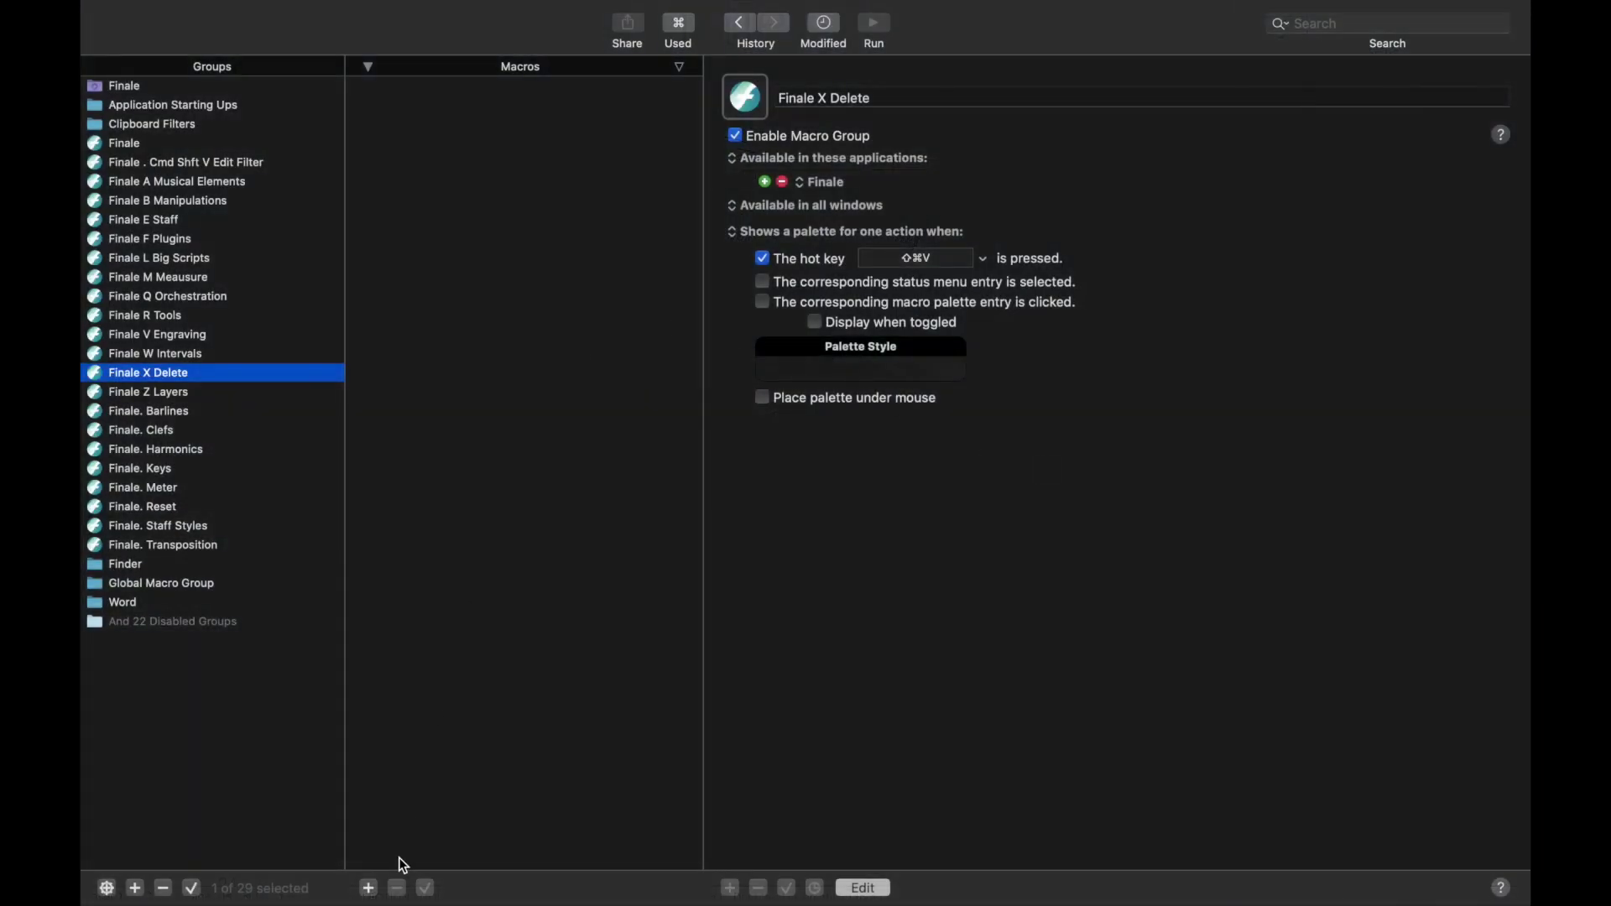
# Add a macro named Notes to Finale X Delete with hot key F.
pyautogui.click(368, 887)
pyautogui.write('No')
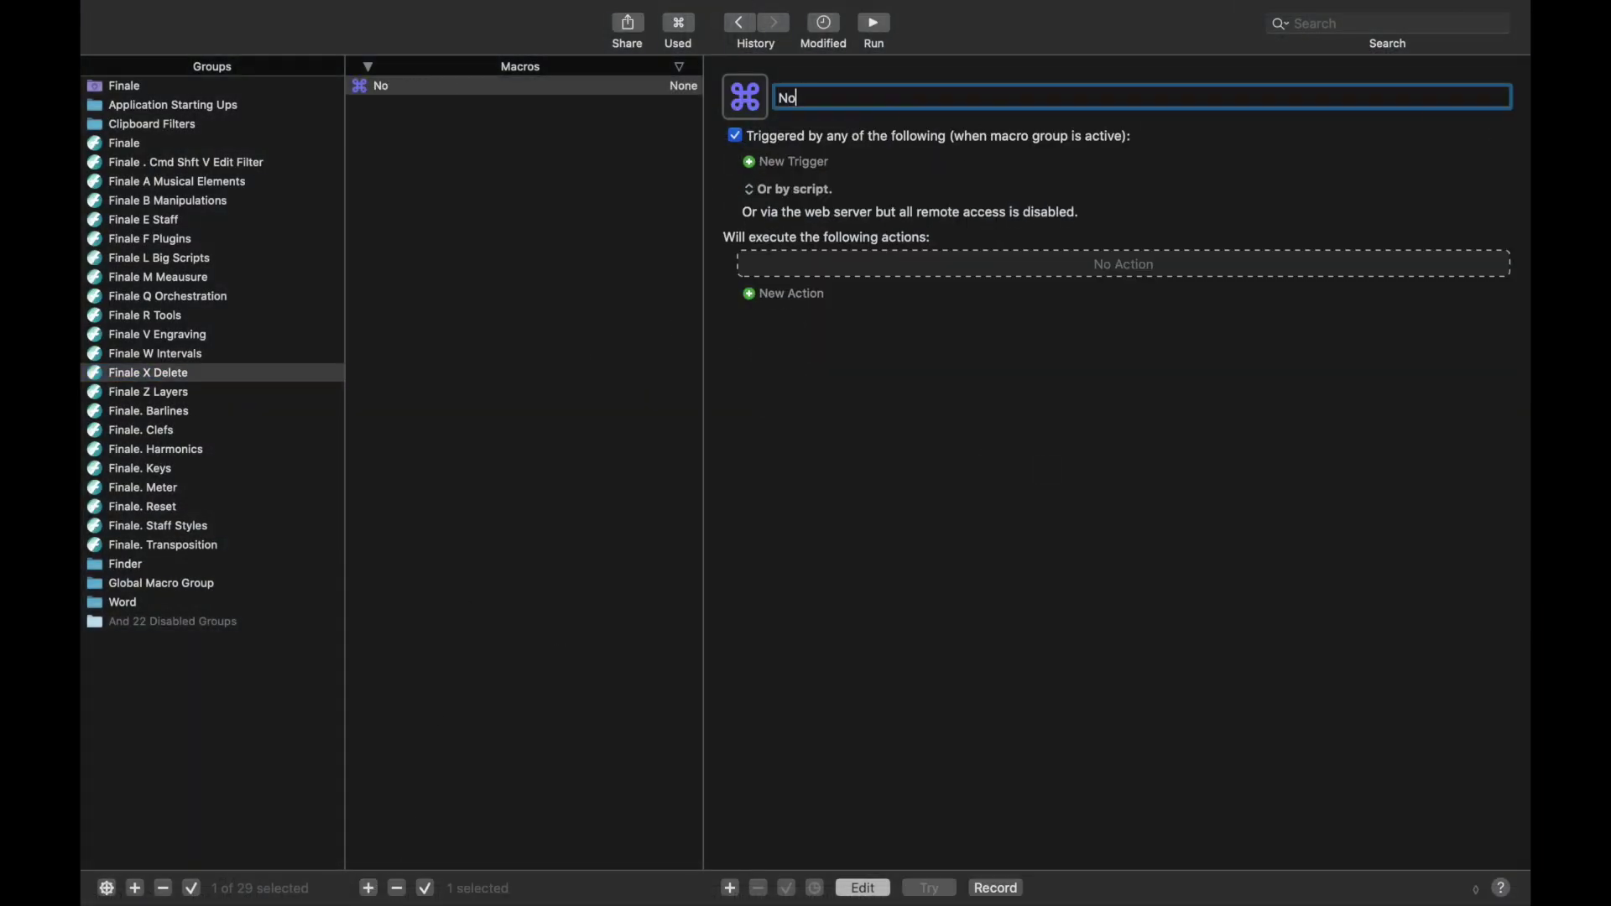
pyautogui.write('tes')
pyautogui.click(808, 161)
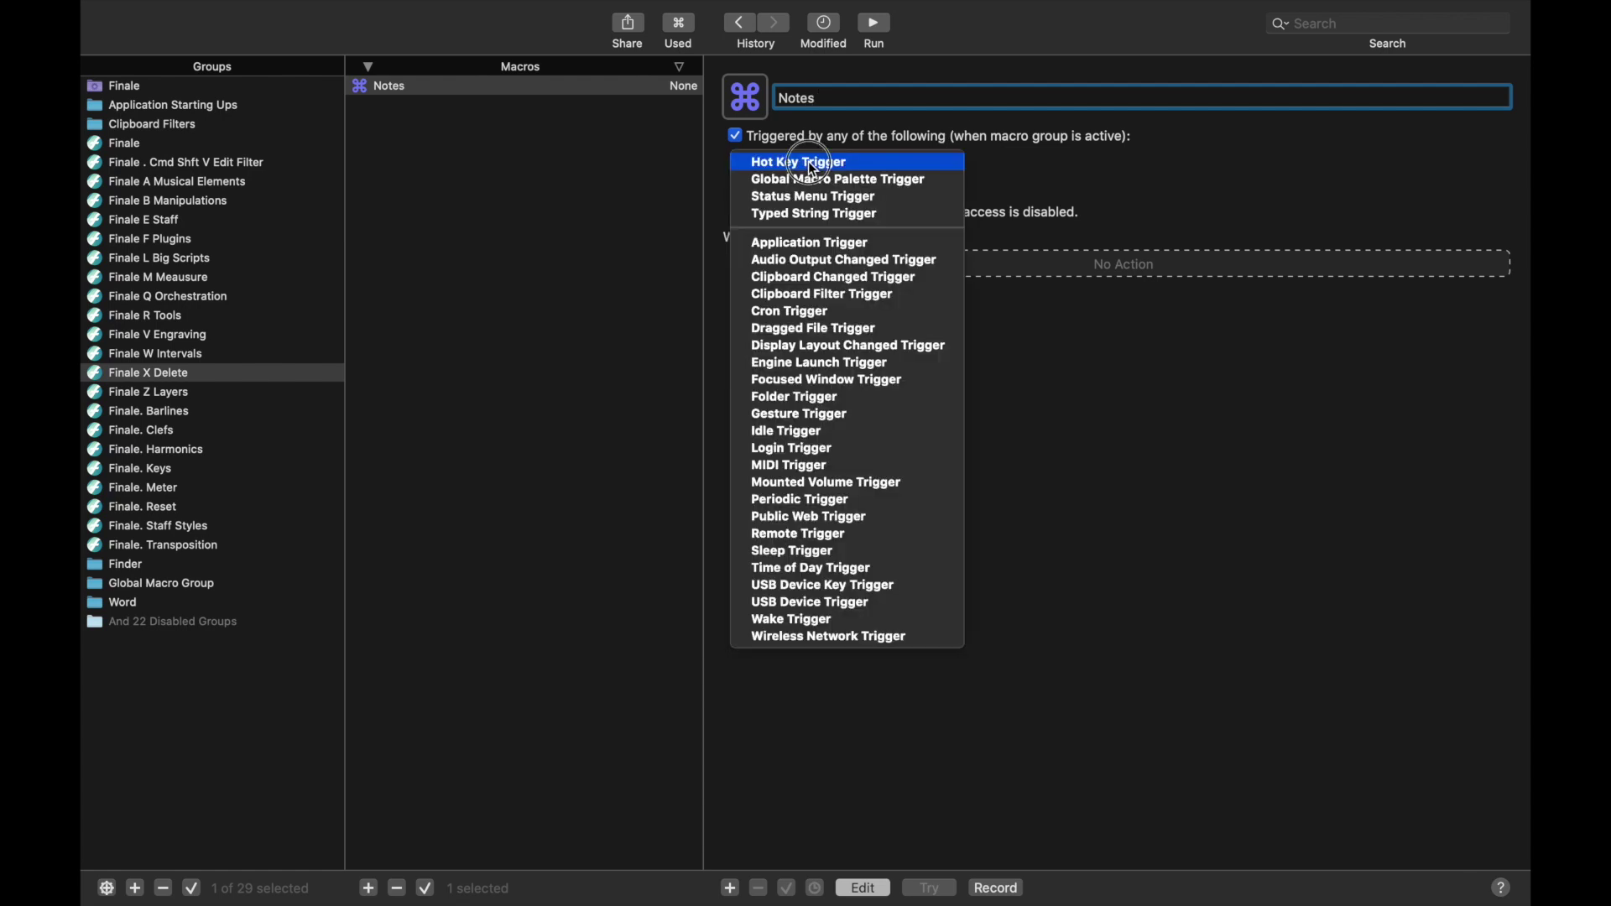
pyautogui.click(812, 163)
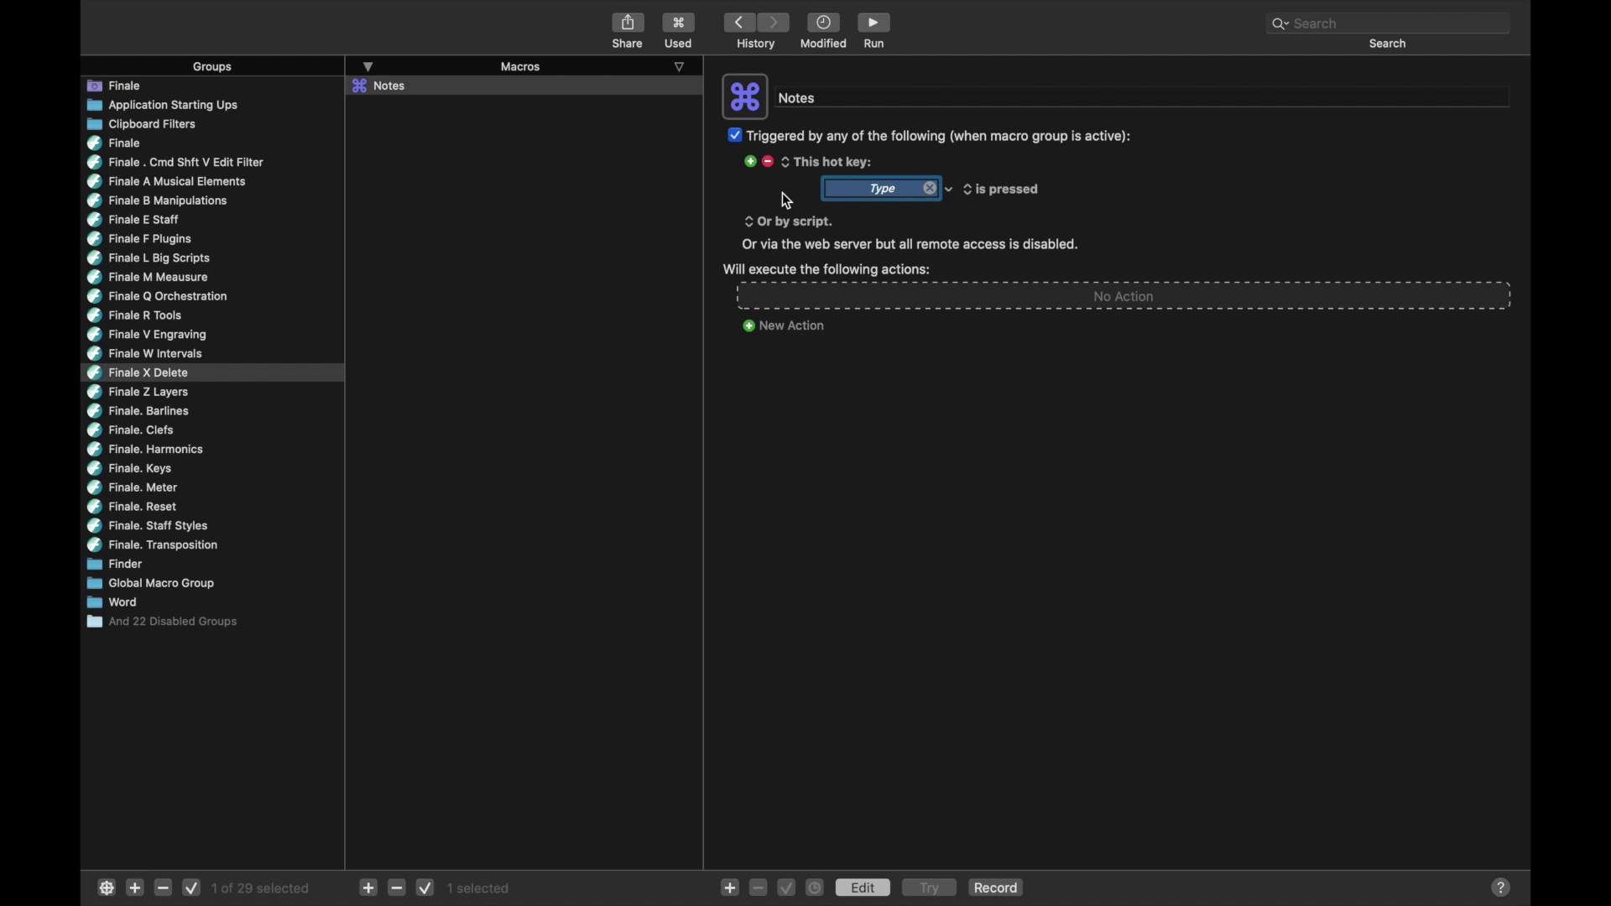
pyautogui.press('f')
pyautogui.click(794, 326)
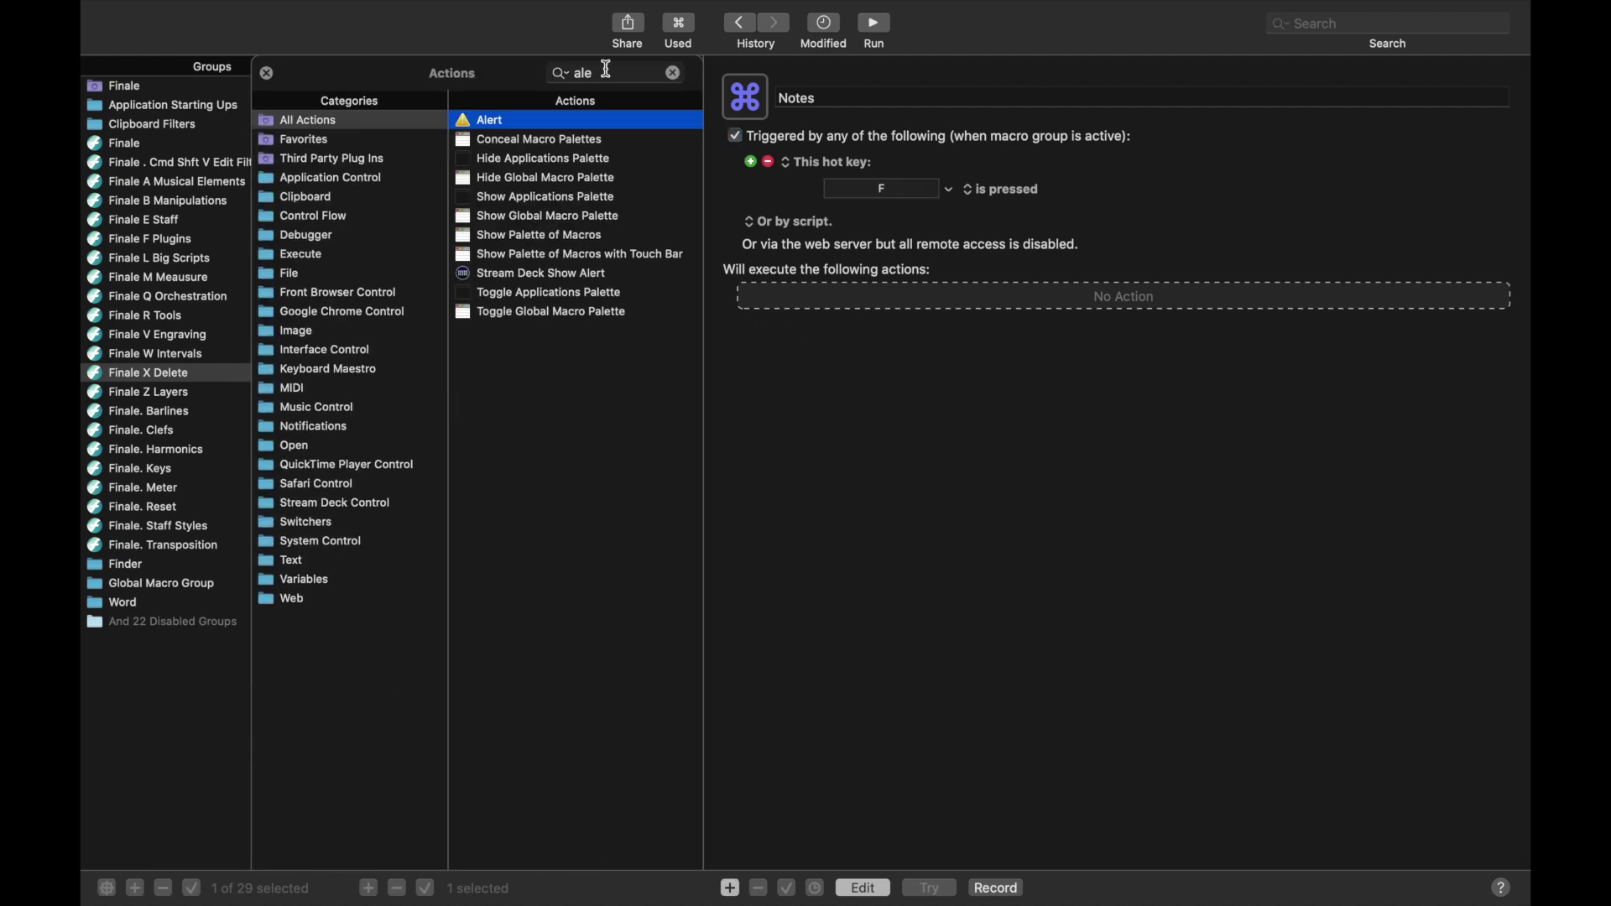
# Add a Select or Show a Menu Item action for Finale's Edit > Clear Selected Items.
pyautogui.doubleClick(607, 70)
pyautogui.write('menu')
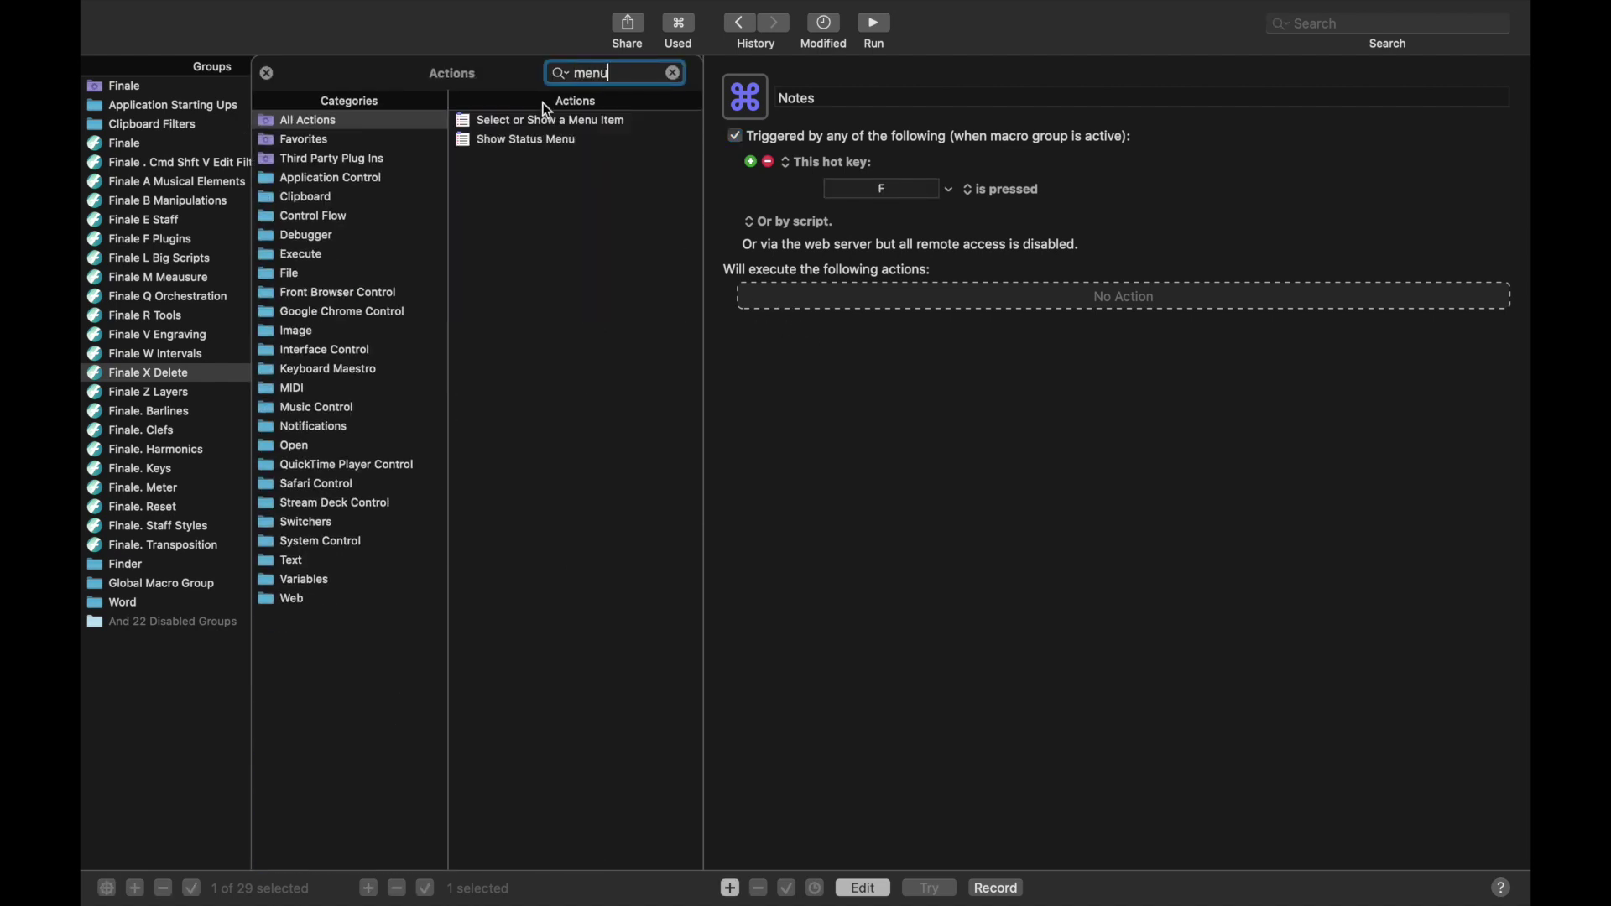
pyautogui.doubleClick(525, 119)
pyautogui.click(1459, 324)
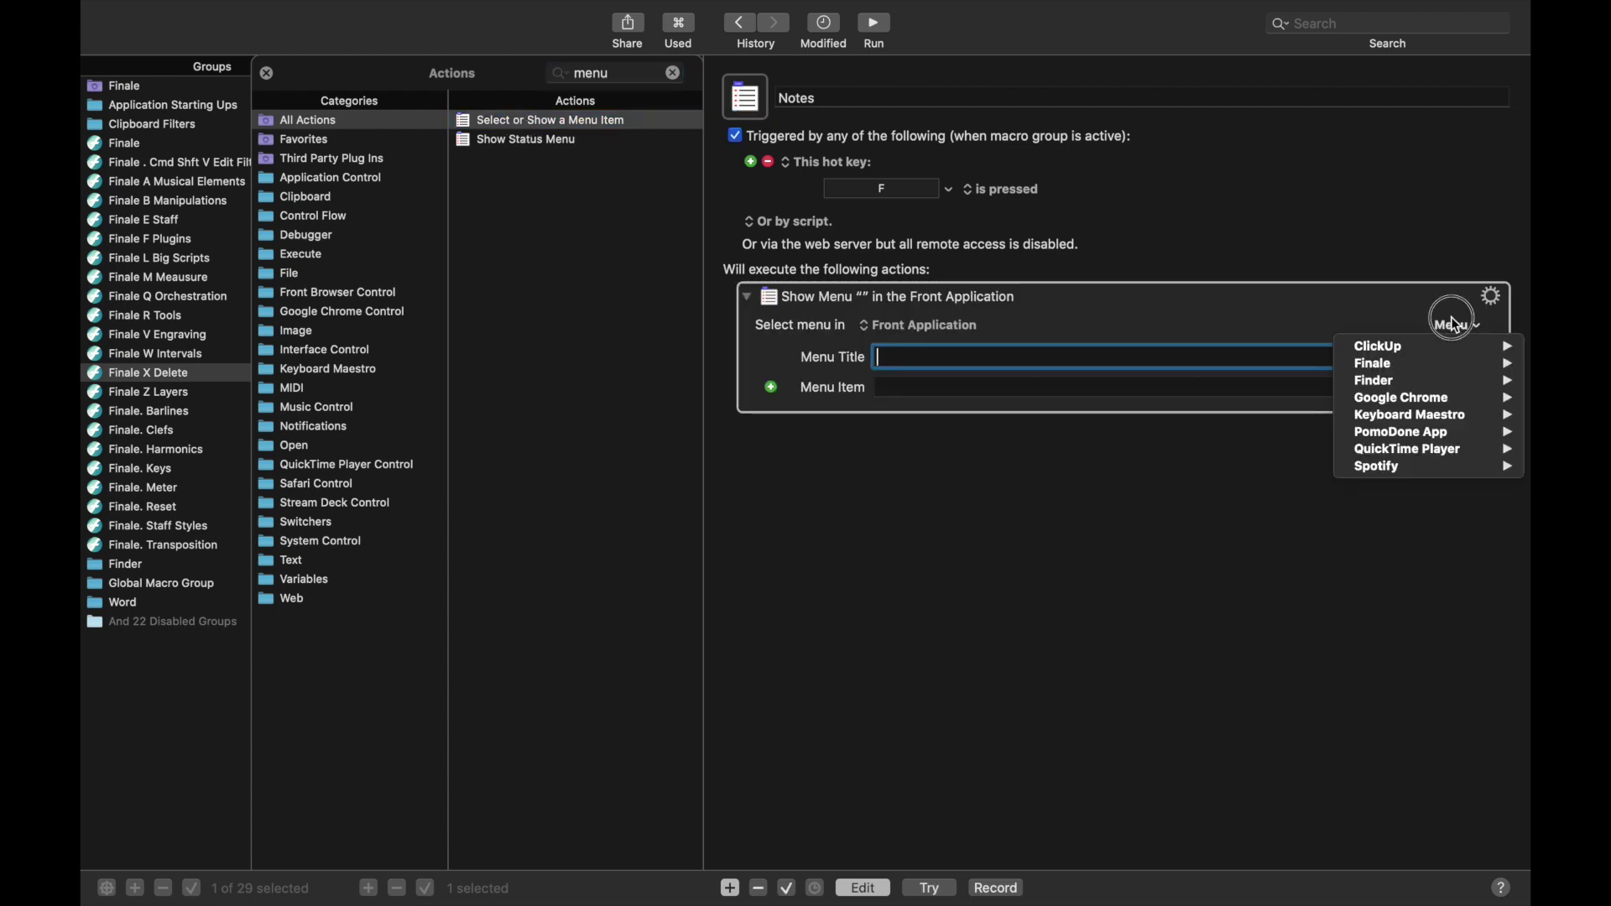
pyautogui.moveTo(1397, 365)
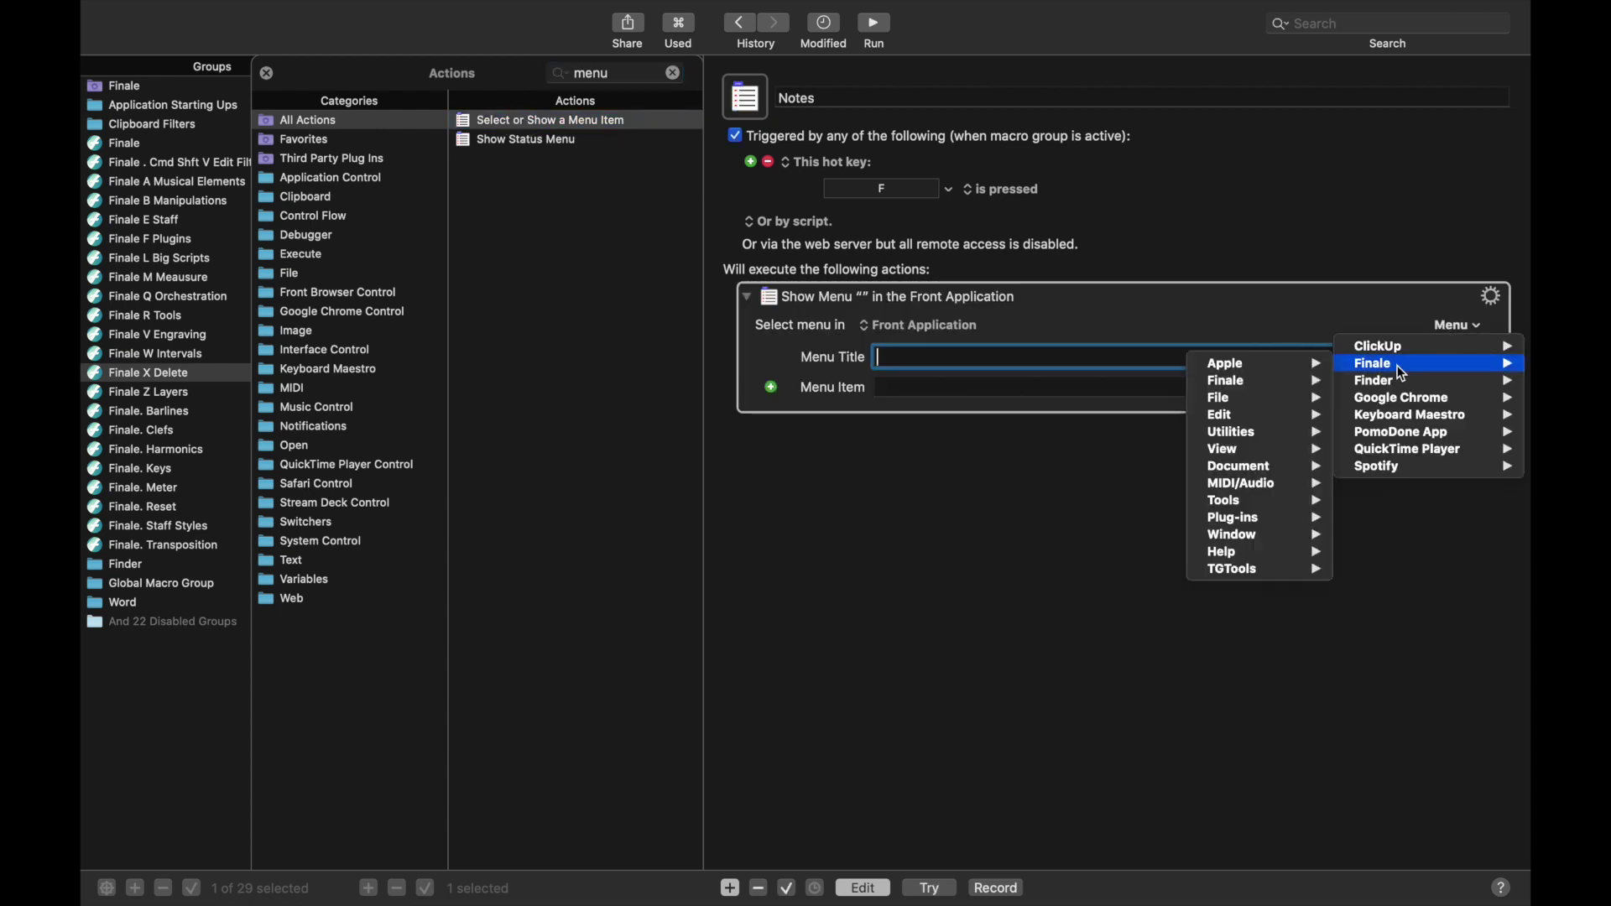
pyautogui.moveTo(1286, 422)
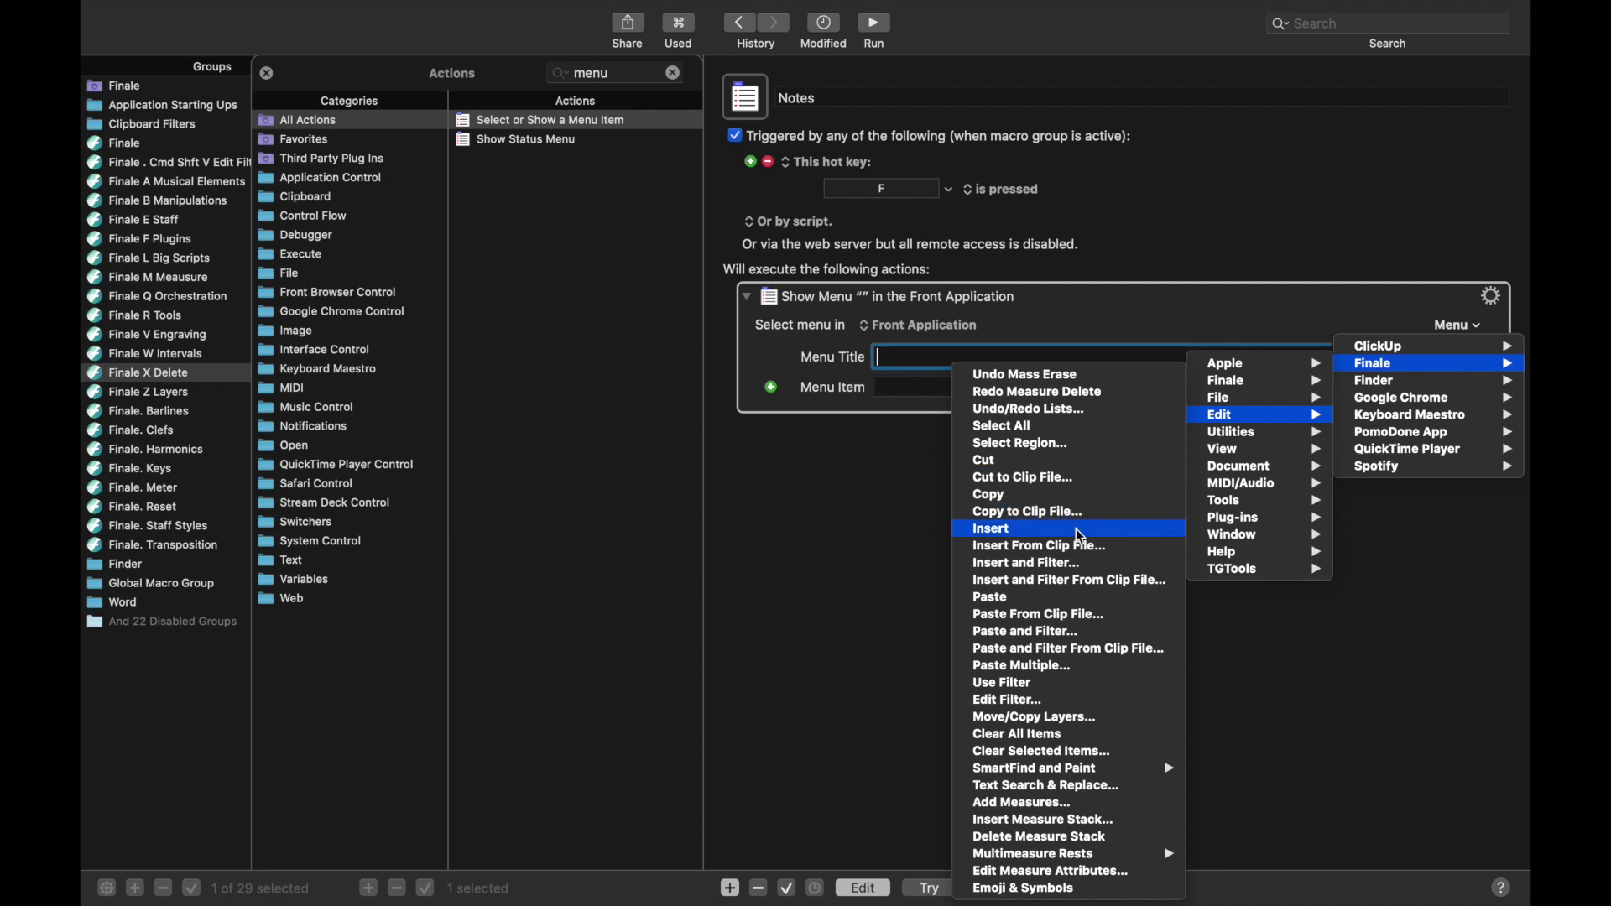
pyautogui.click(1021, 750)
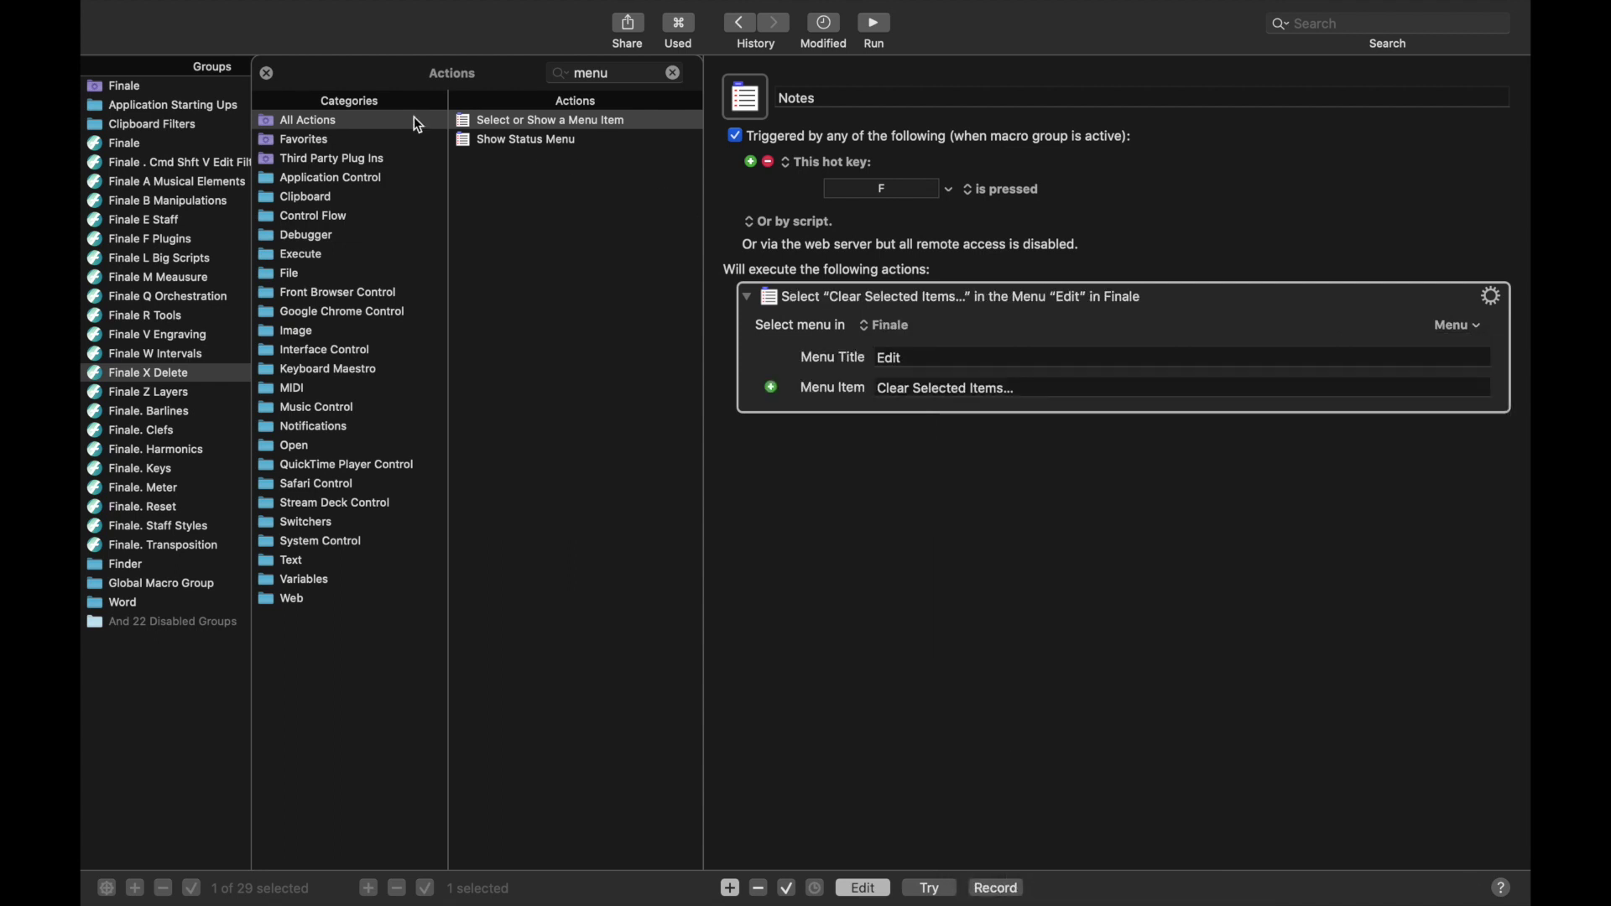
# Add three Press a Button actions: None, Notes and Rests, and OK.
pyautogui.doubleClick(606, 73)
pyautogui.write('button')
pyautogui.press('Down')
pyautogui.press('Return')
pyautogui.write('None')
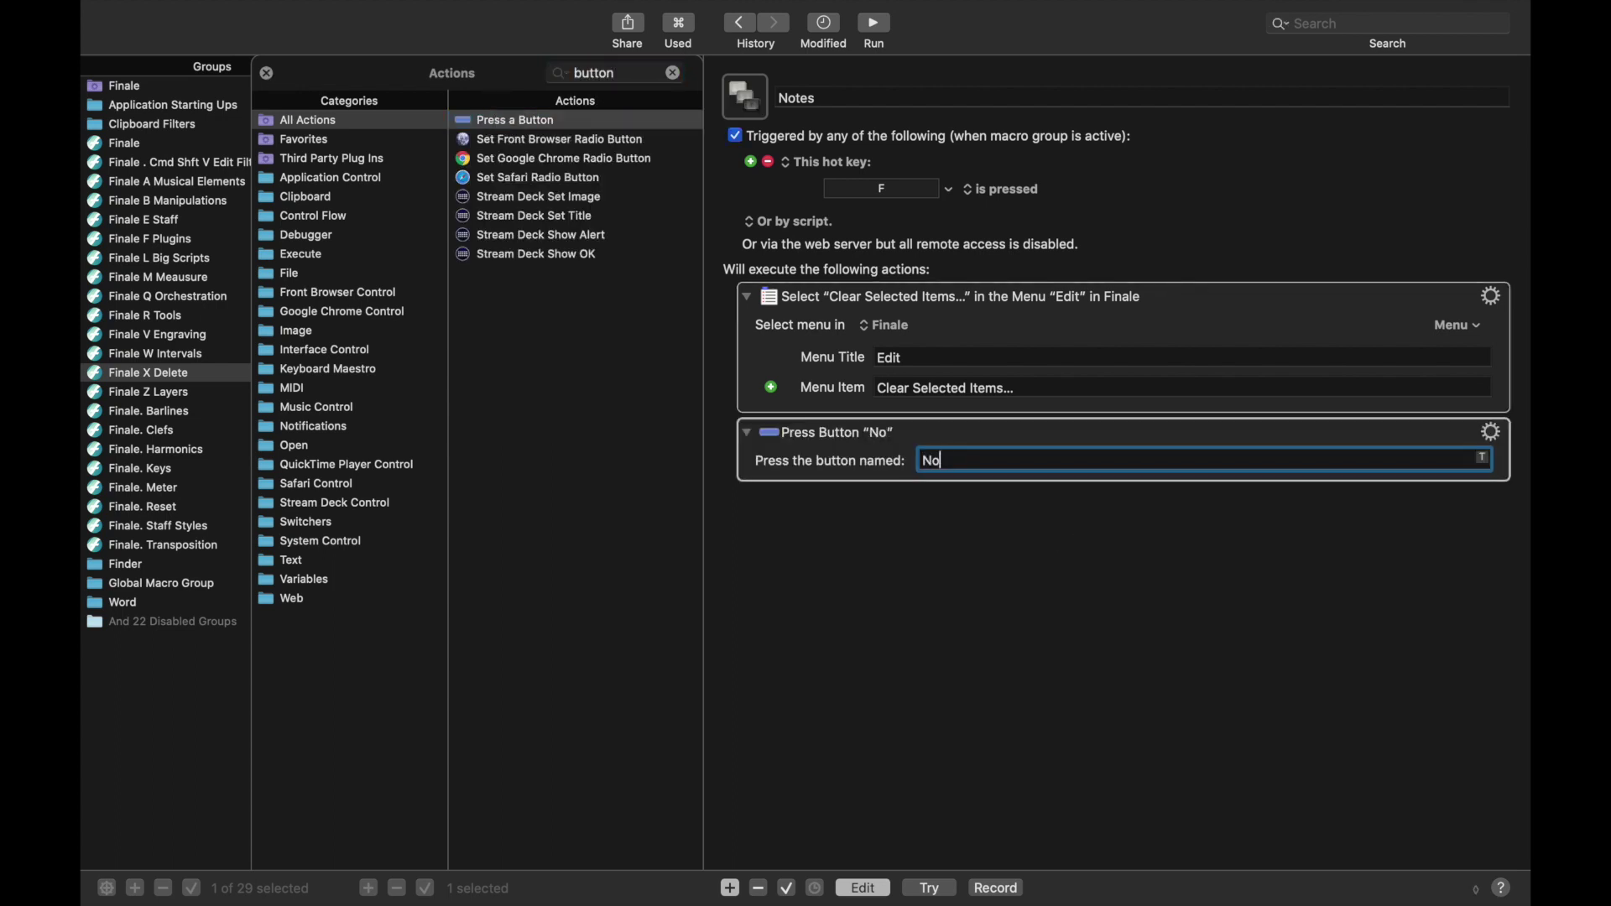
pyautogui.doubleClick(550, 117)
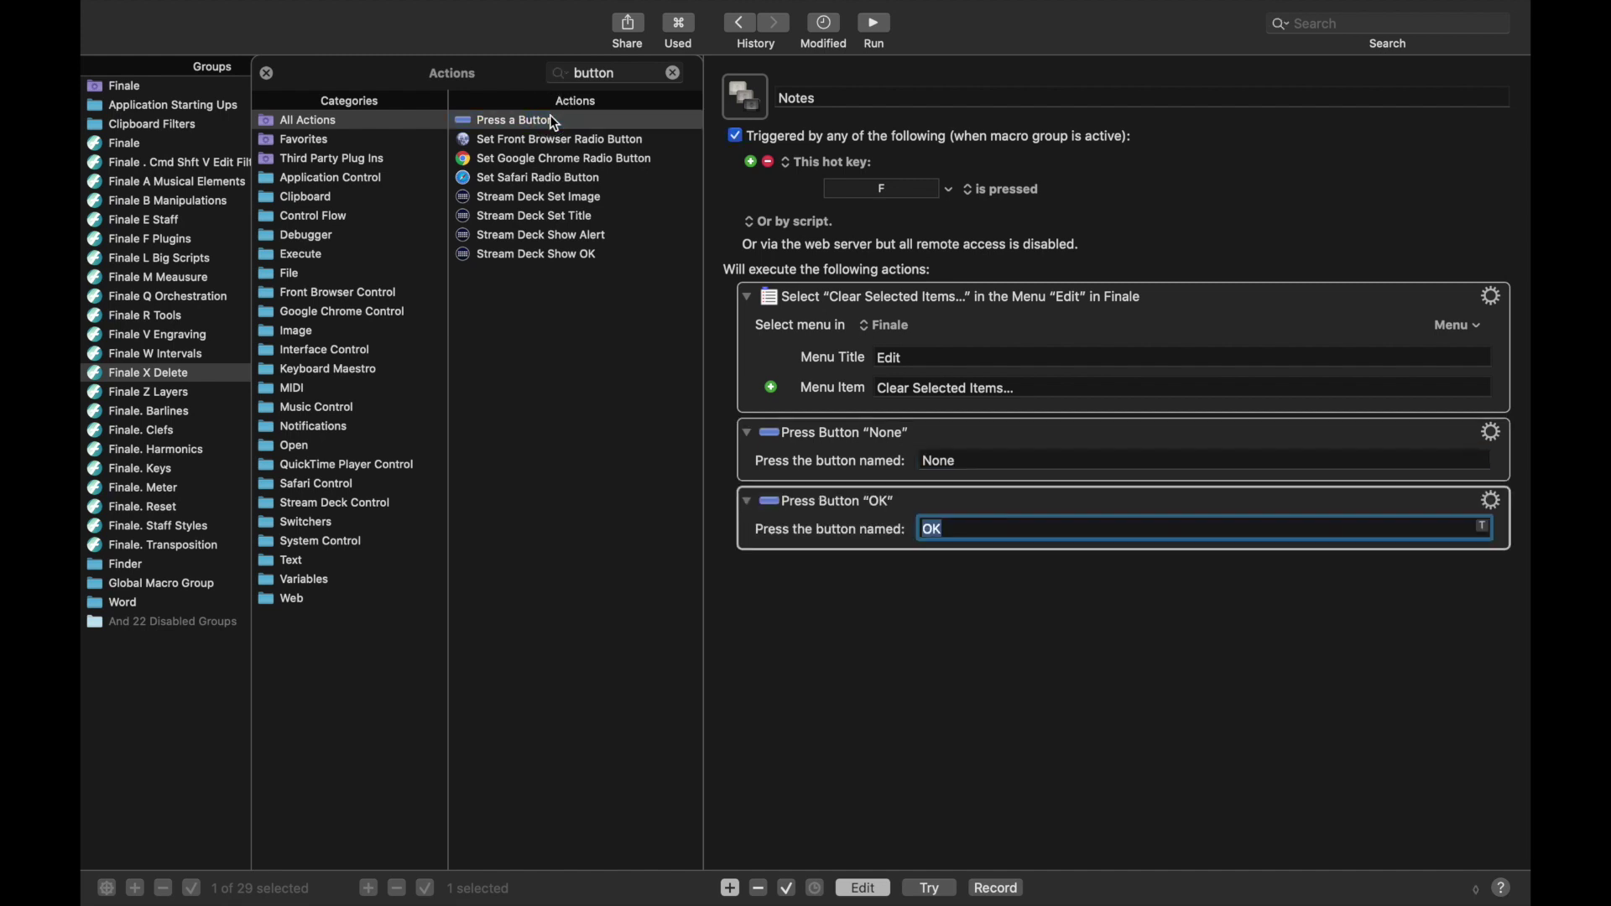
pyautogui.write('Notes and Rests')
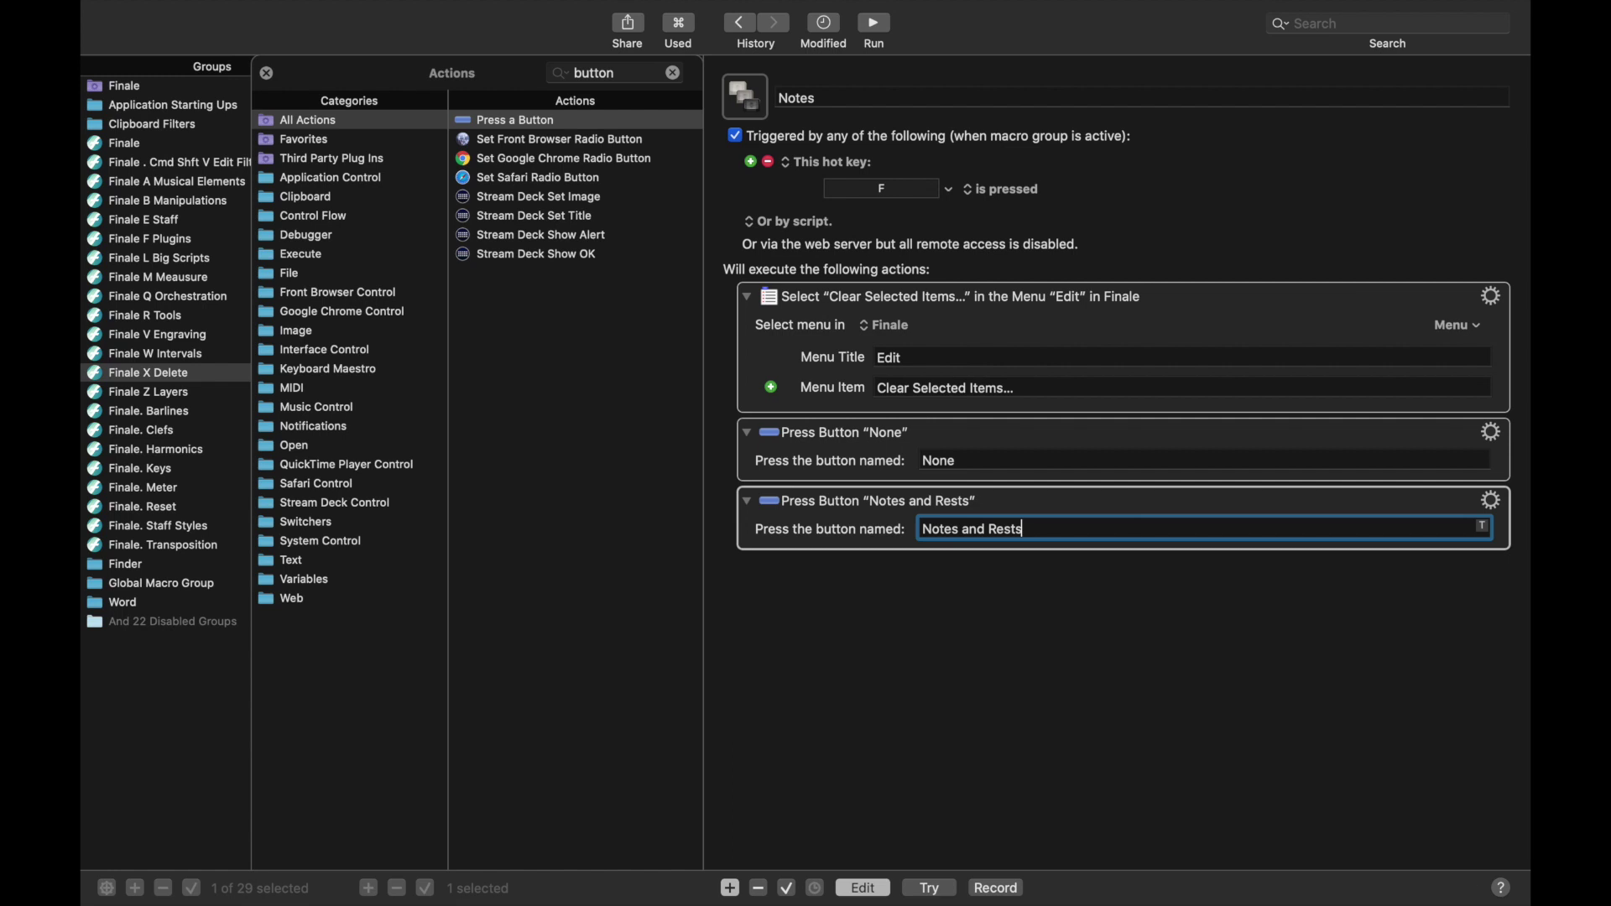
pyautogui.doubleClick(553, 113)
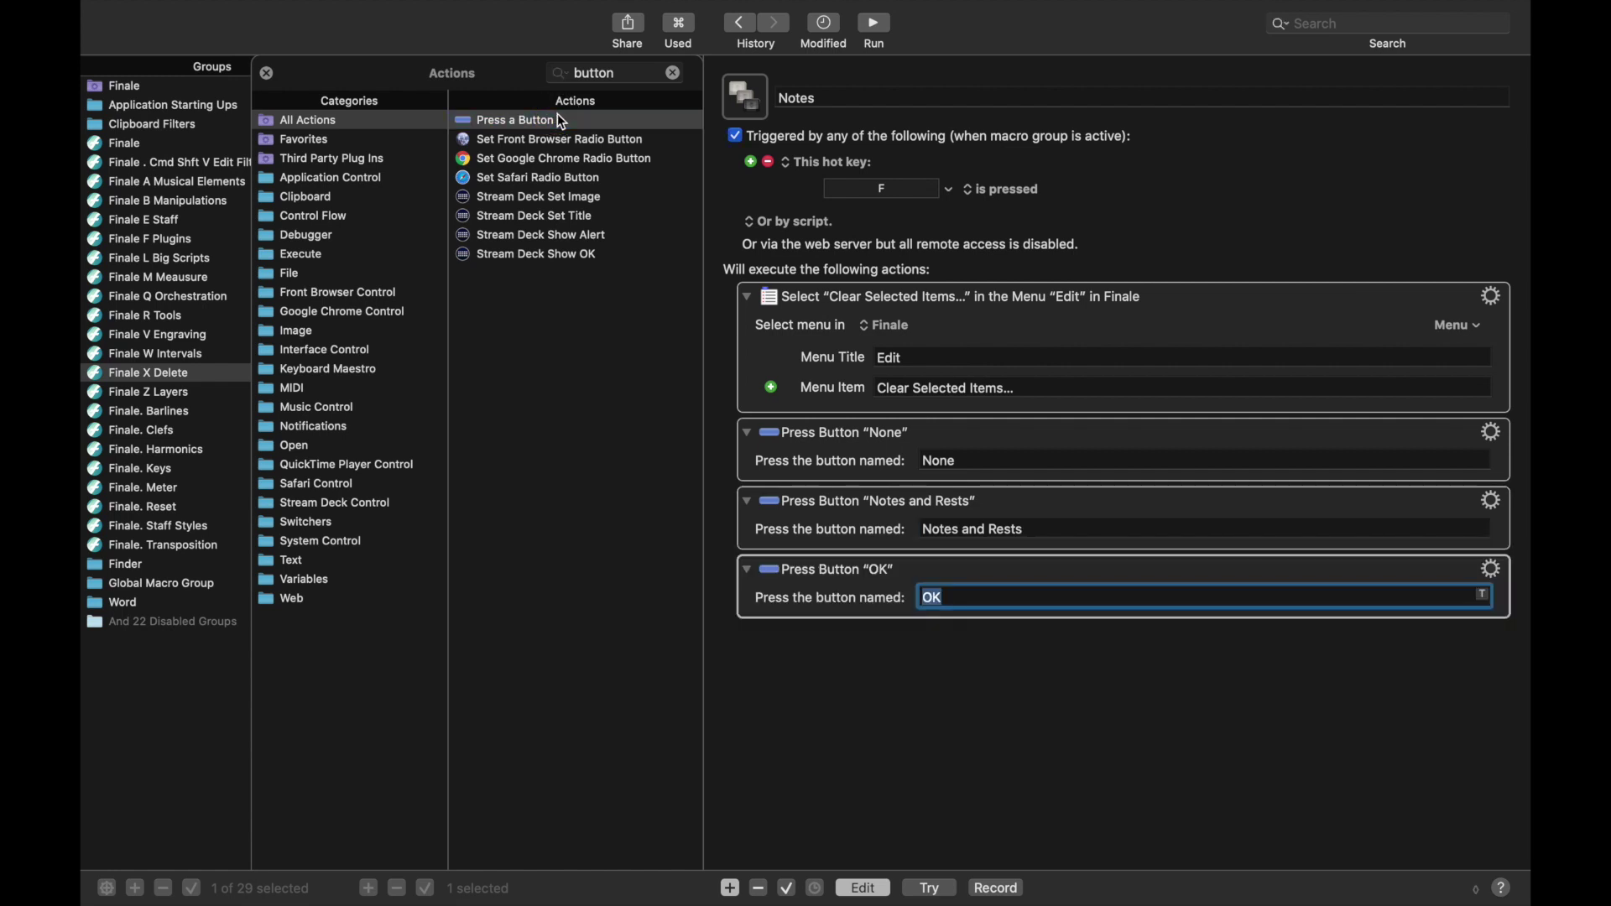
pyautogui.click(265, 73)
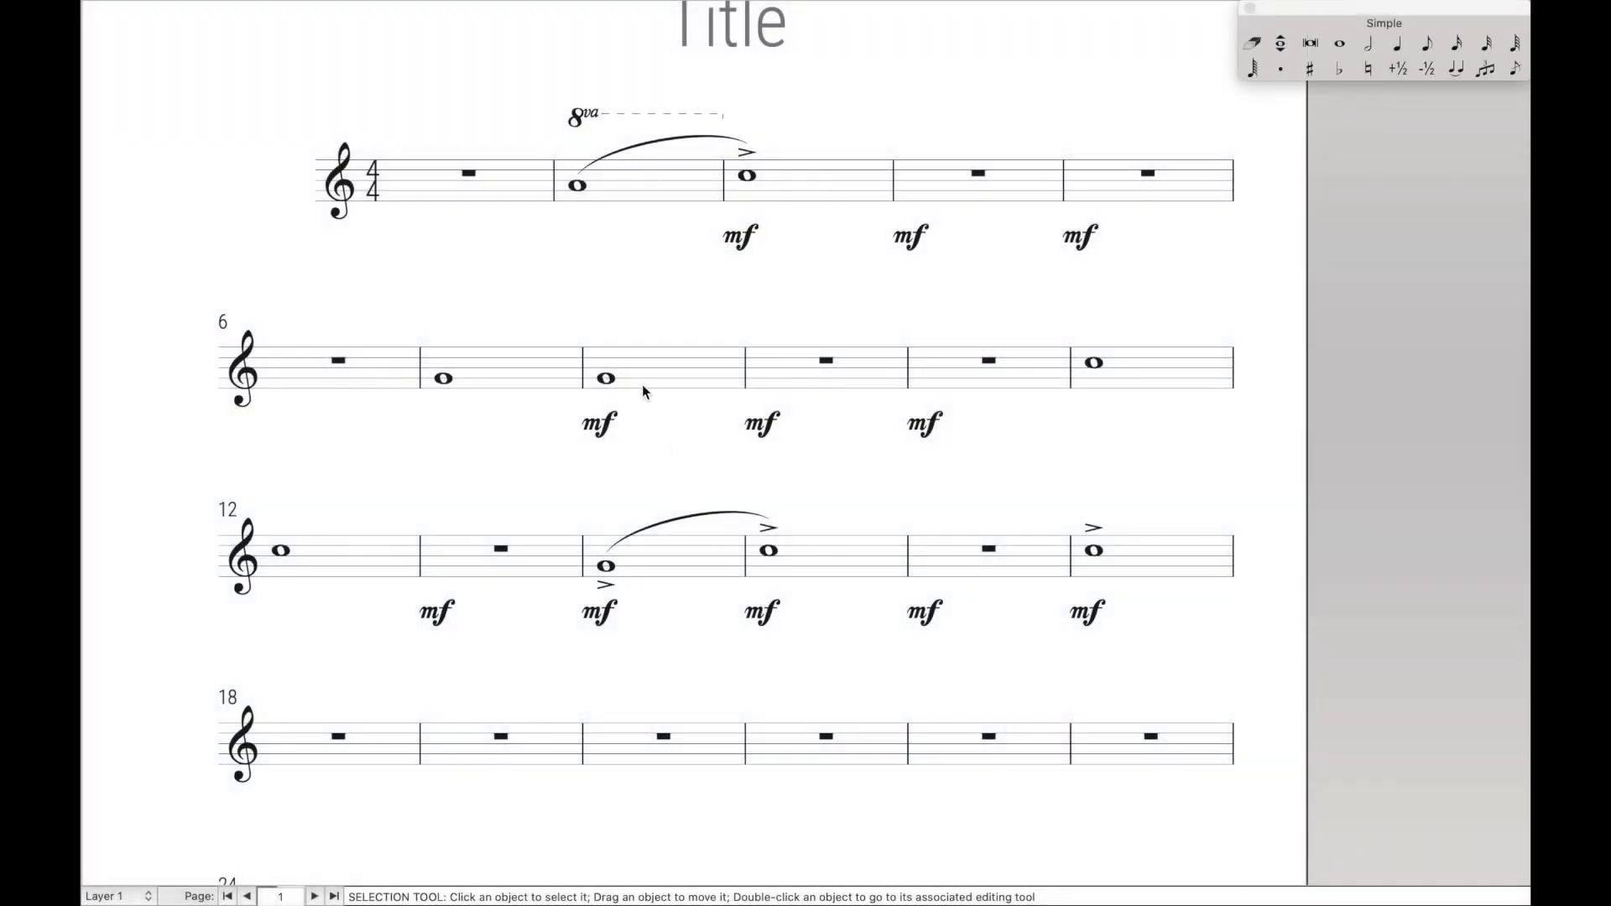
# Test the Notes macro on measure 8 using the Delete palette and F, leaving a rest.
pyautogui.click(657, 378)
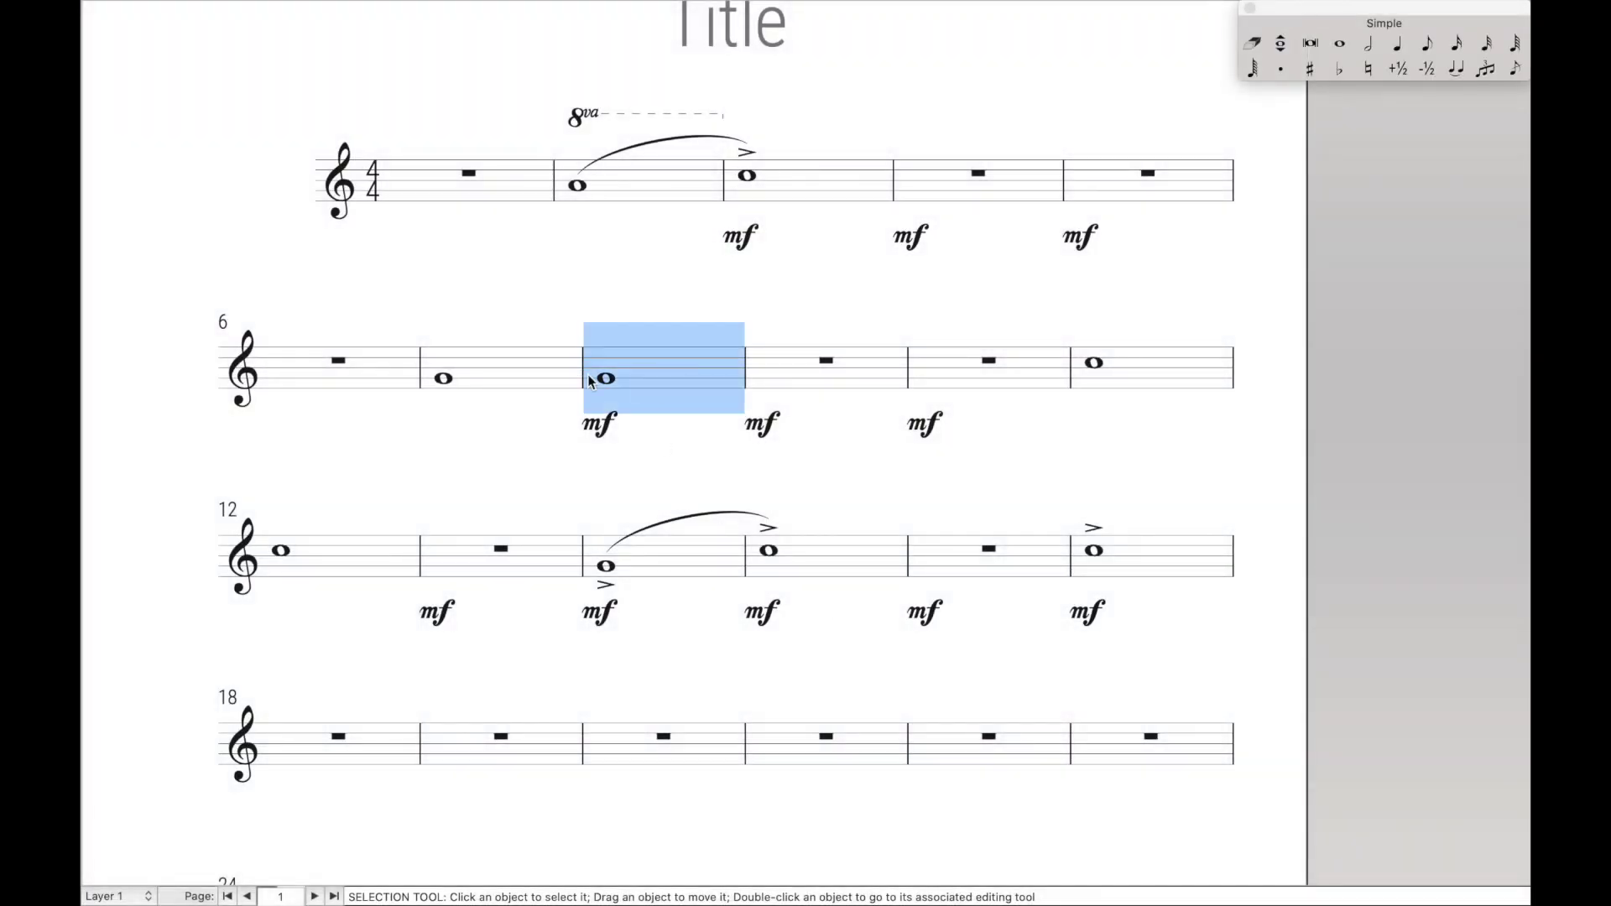
pyautogui.press('Delete')
pyautogui.press('f')
pyautogui.press('super+Tab')
pyautogui.click(593, 92)
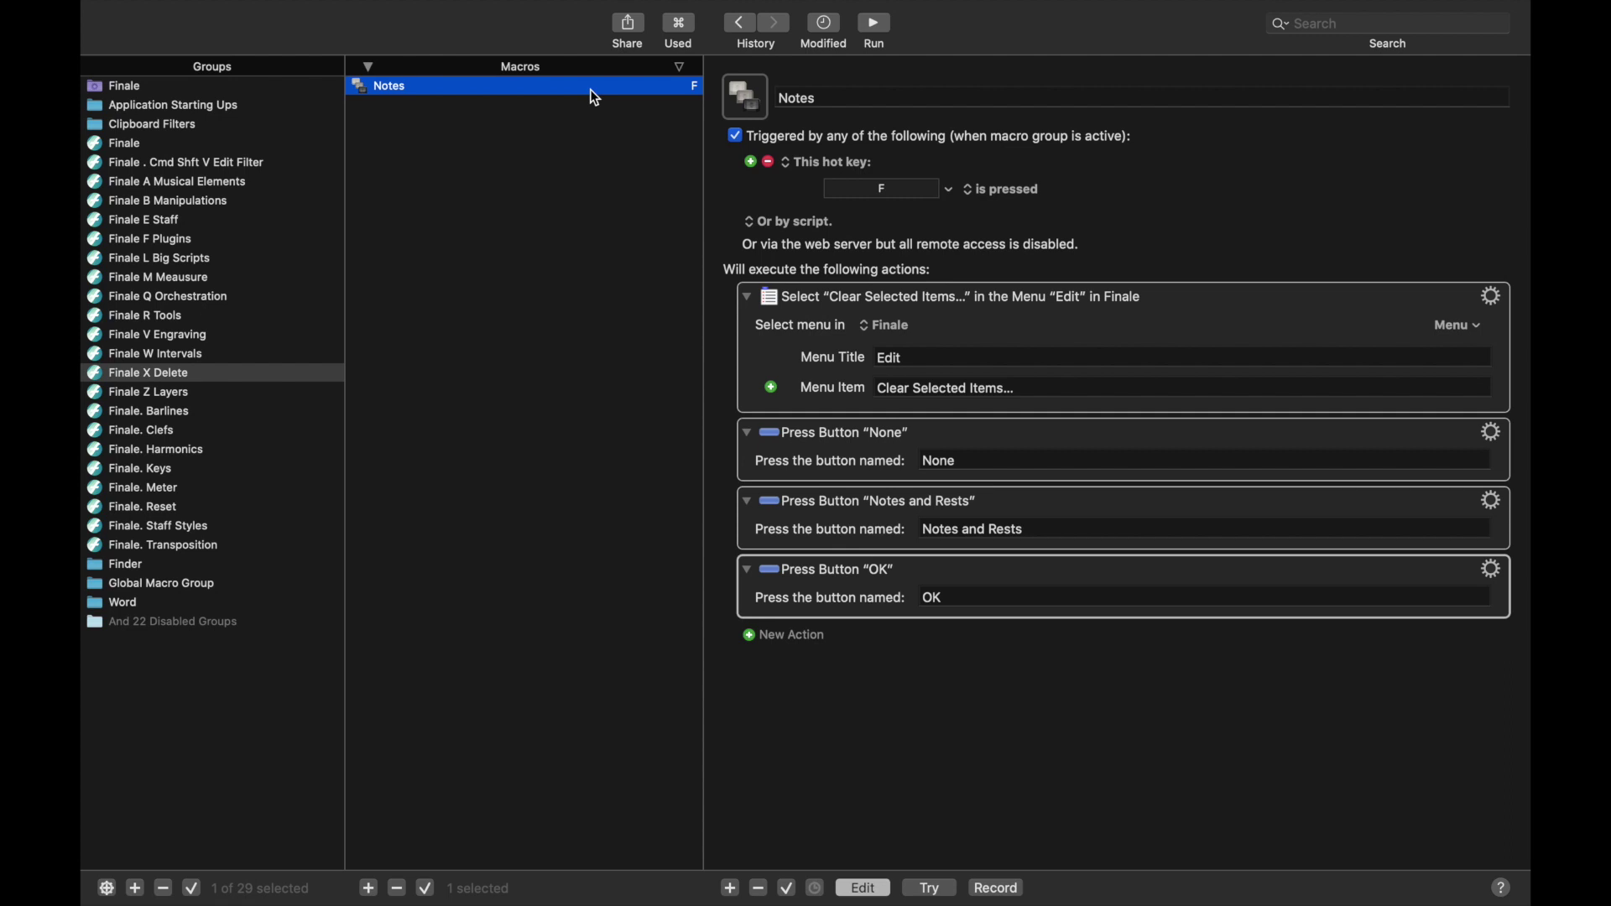
# Duplicate Notes into an Articulations macro with hot key A and button name Articulations.
pyautogui.press('super+d')
pyautogui.write('Artic')
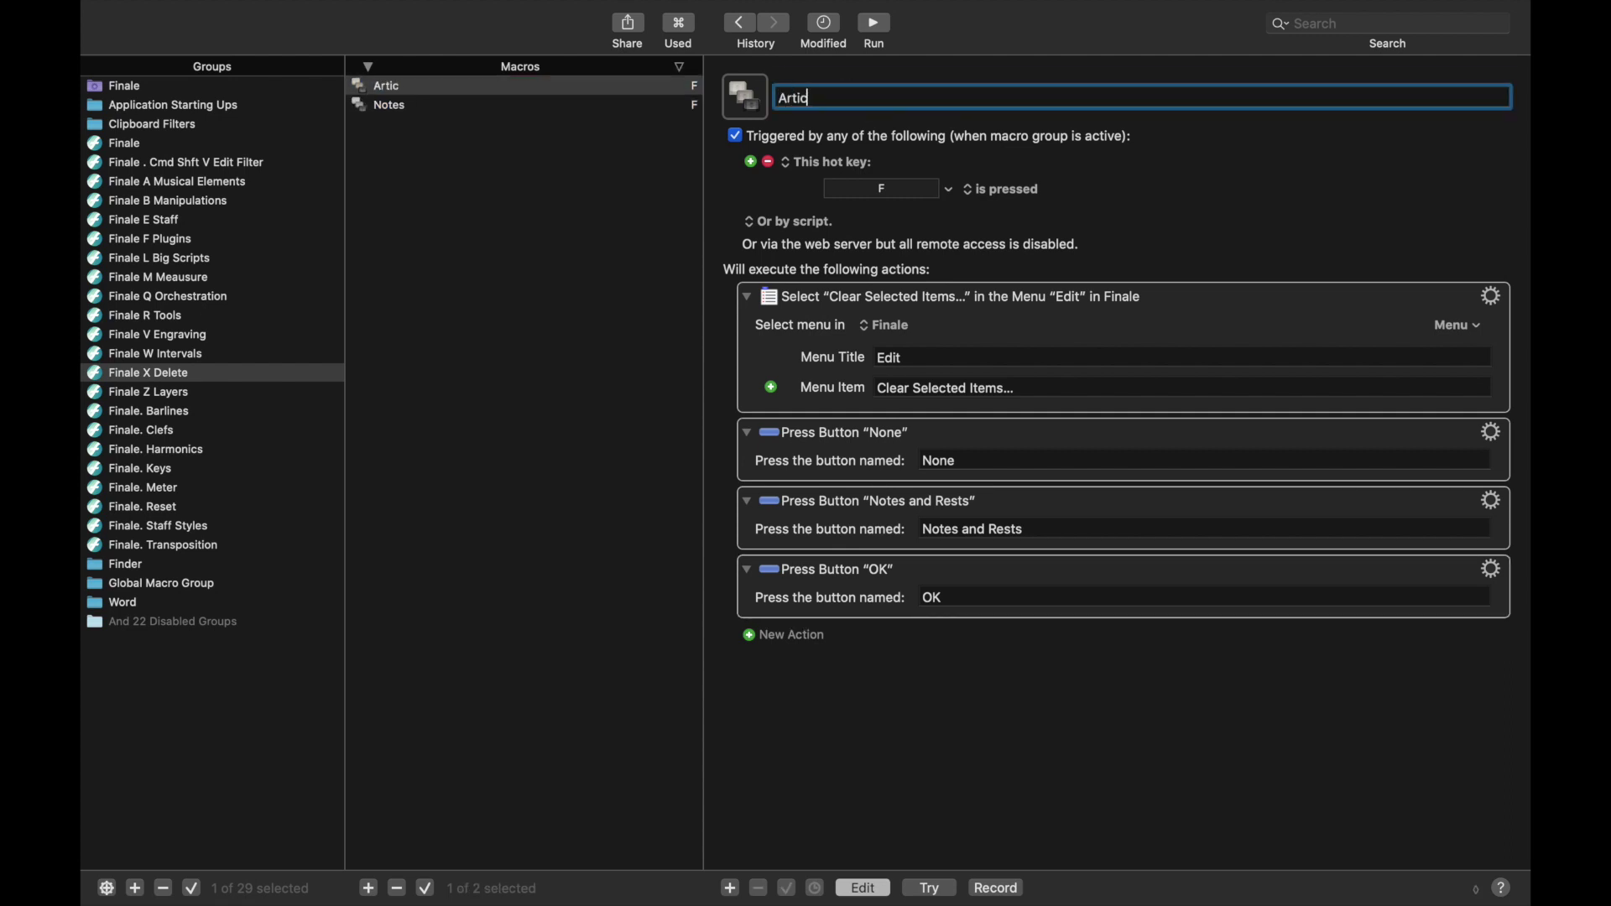
pyautogui.write('ulations')
pyautogui.click(883, 188)
pyautogui.press('a')
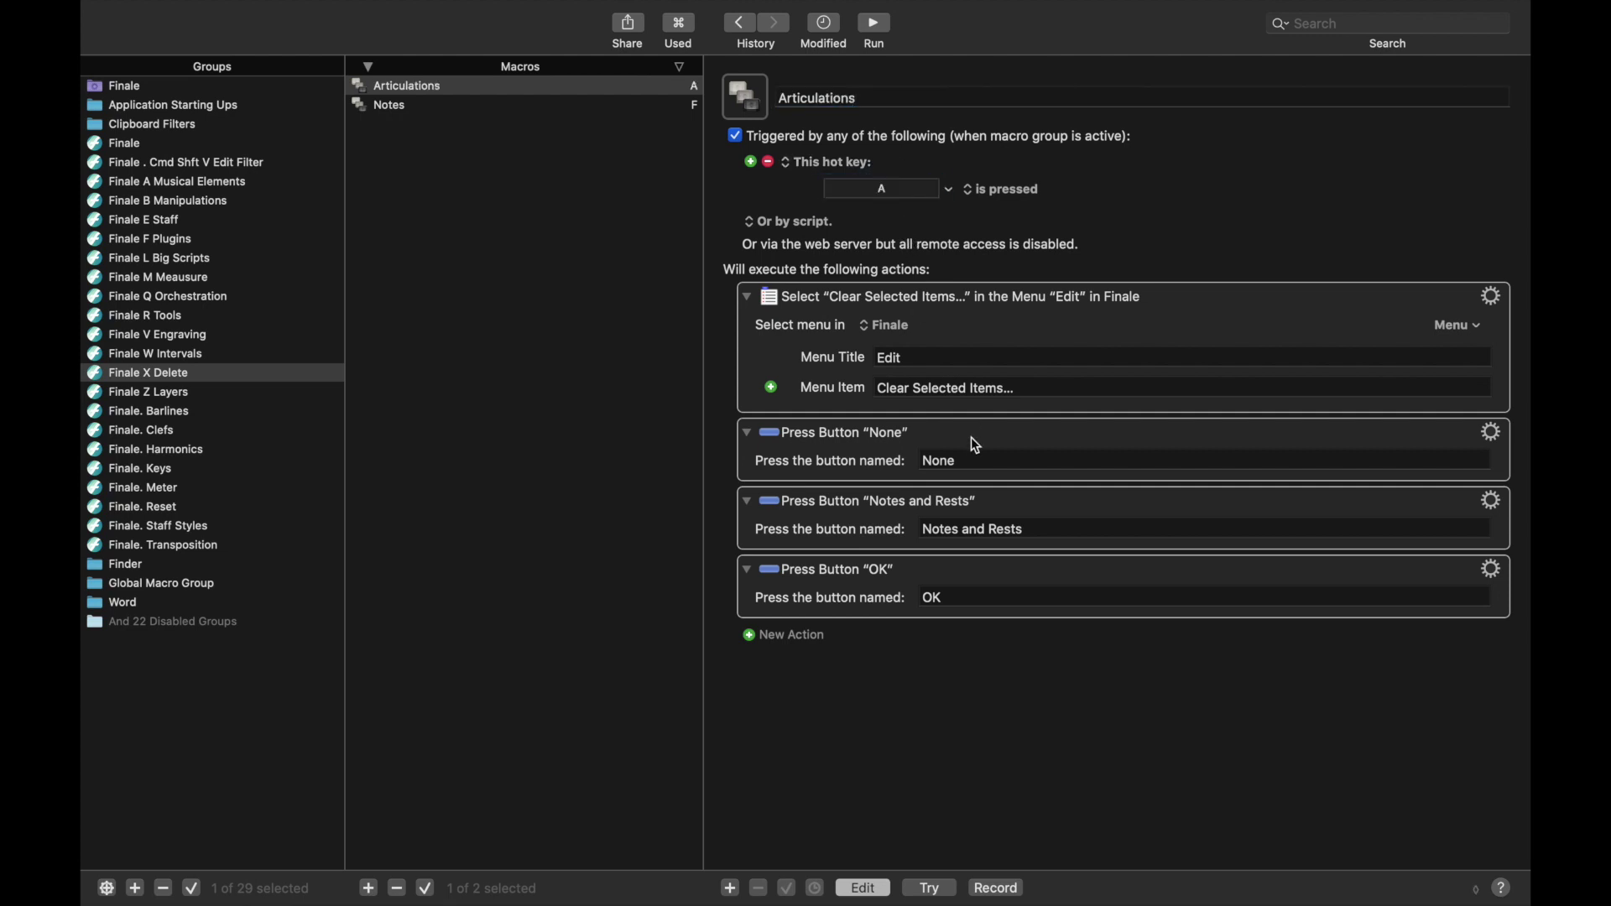
pyautogui.tripleClick(972, 524)
pyautogui.write('Articulat')
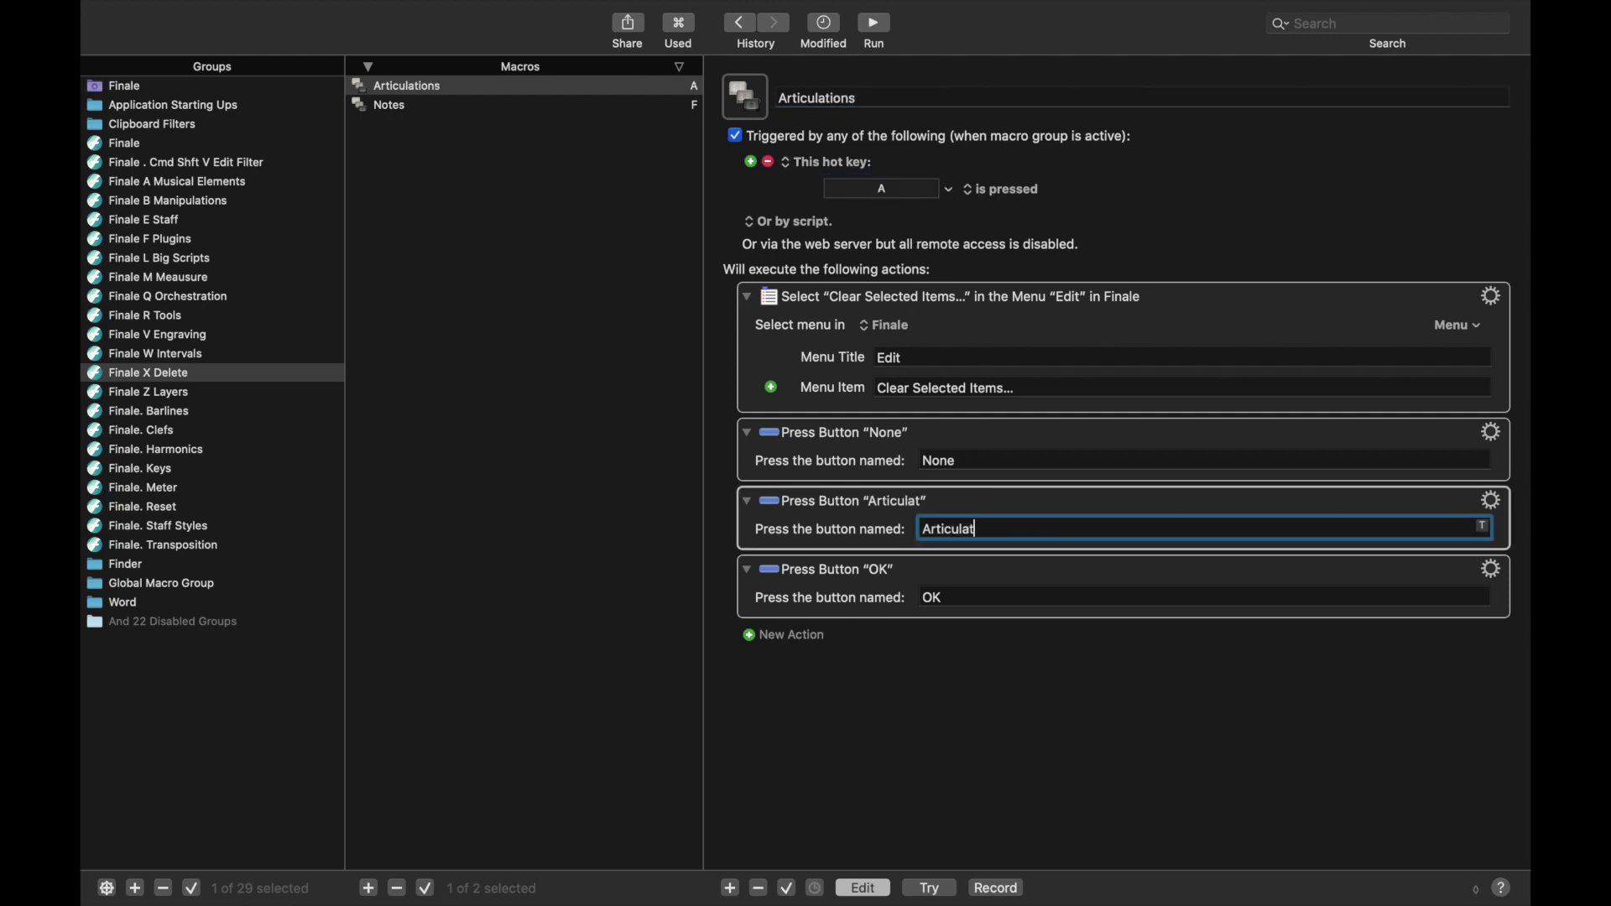
pyautogui.write('ions')
pyautogui.click(475, 91)
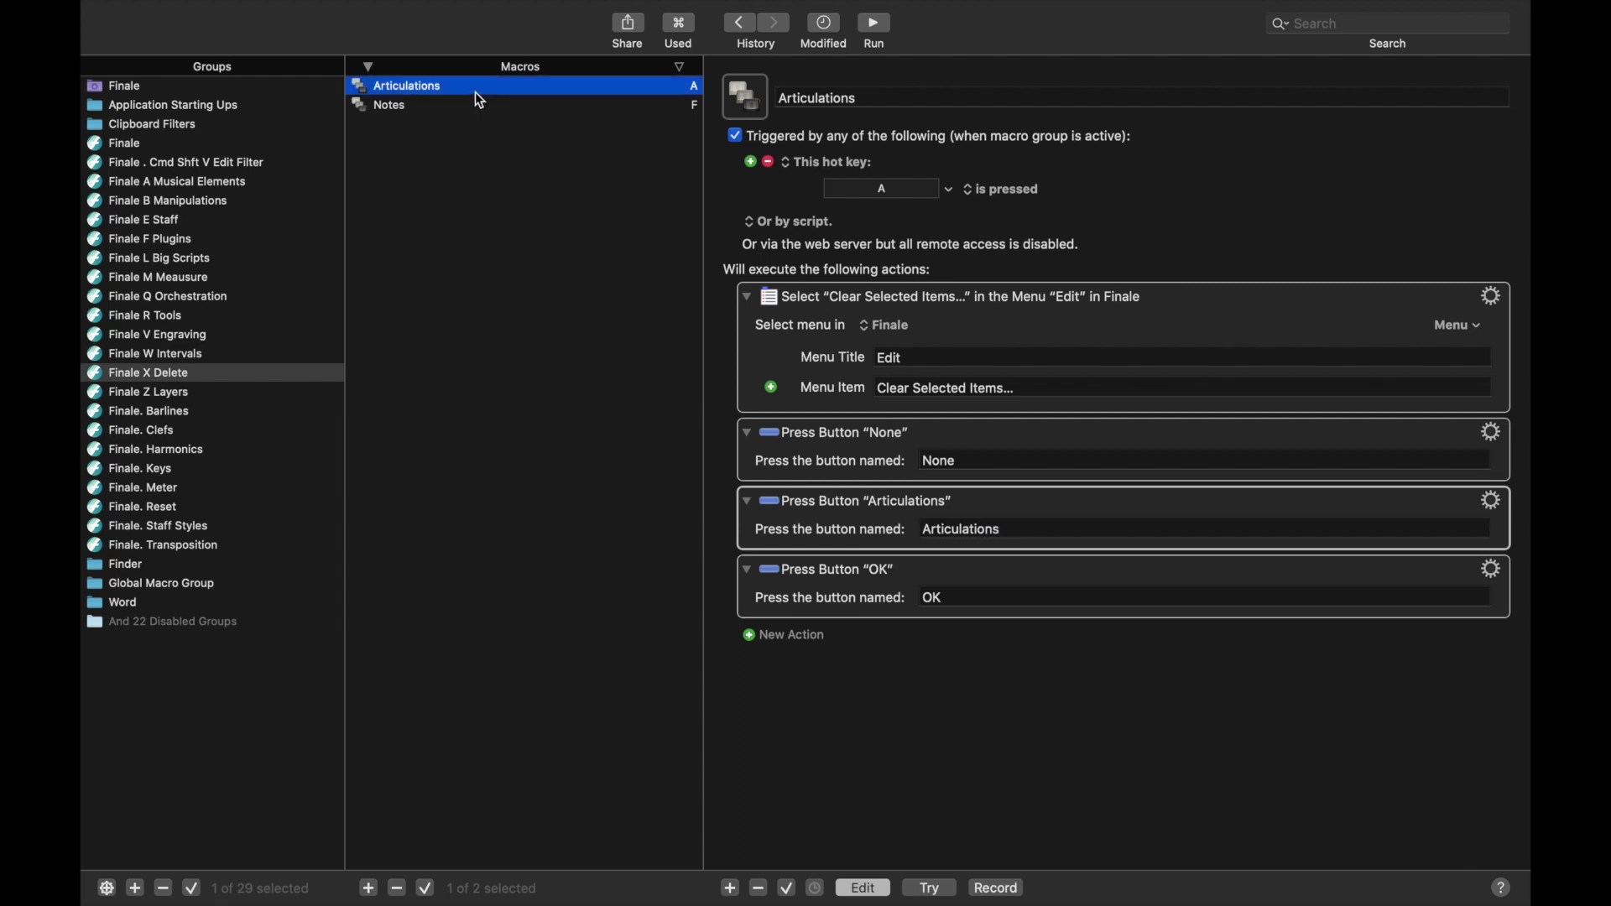
# Duplicate it into a Chords macro with hot key C and button name Chords & Fretboards.
pyautogui.press('super+d')
pyautogui.write('Chords')
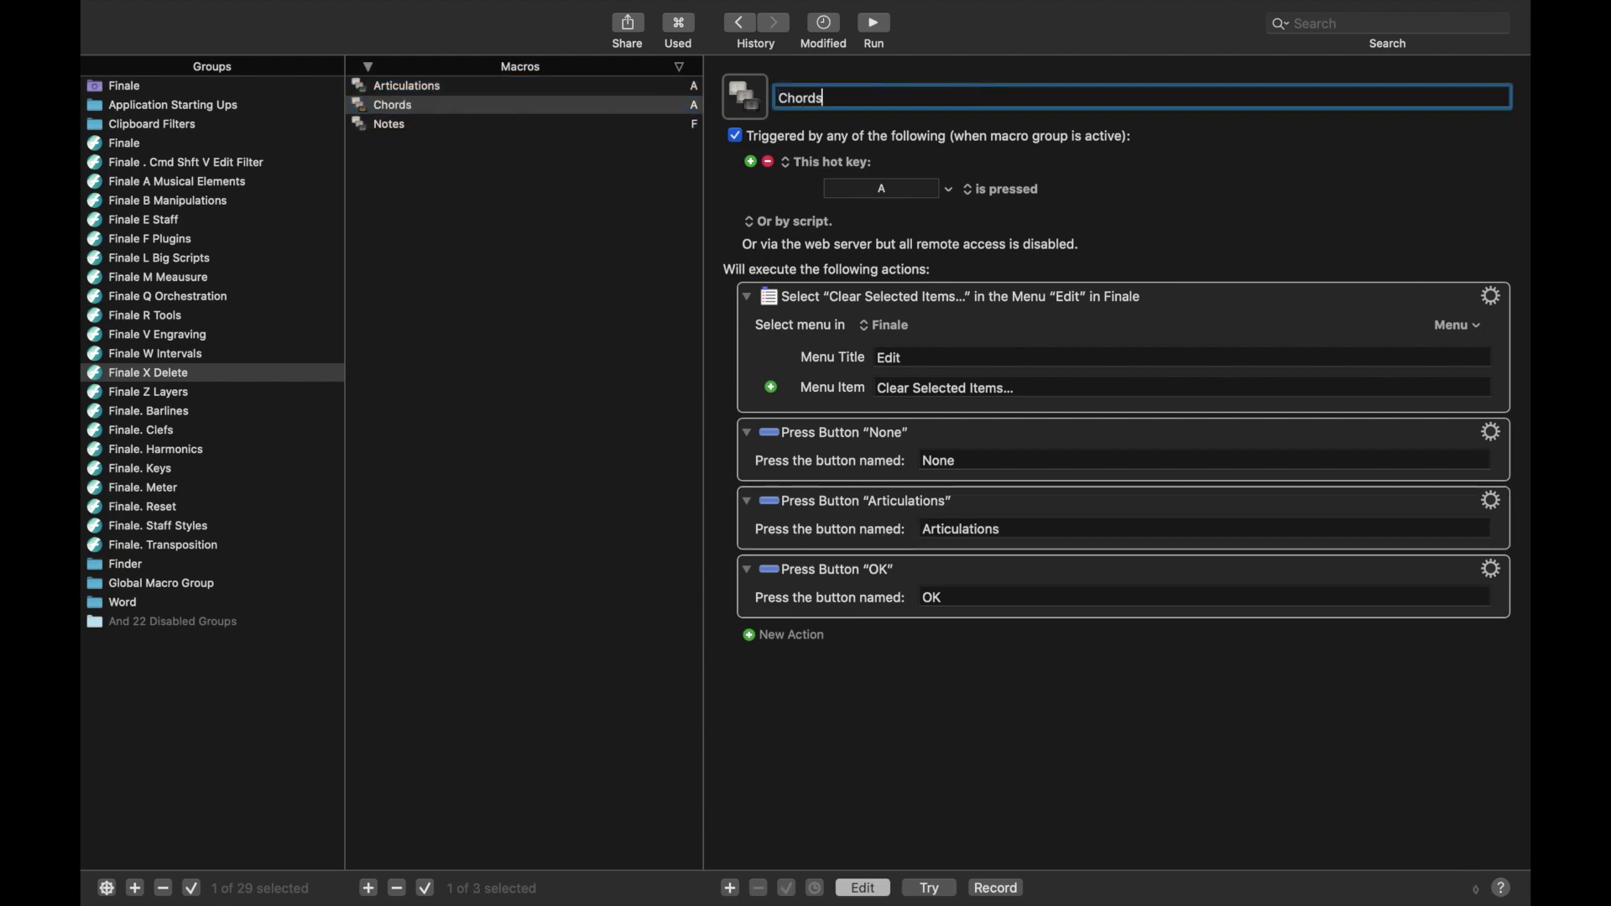
pyautogui.click(893, 198)
pyautogui.press('c')
pyautogui.tripleClick(969, 517)
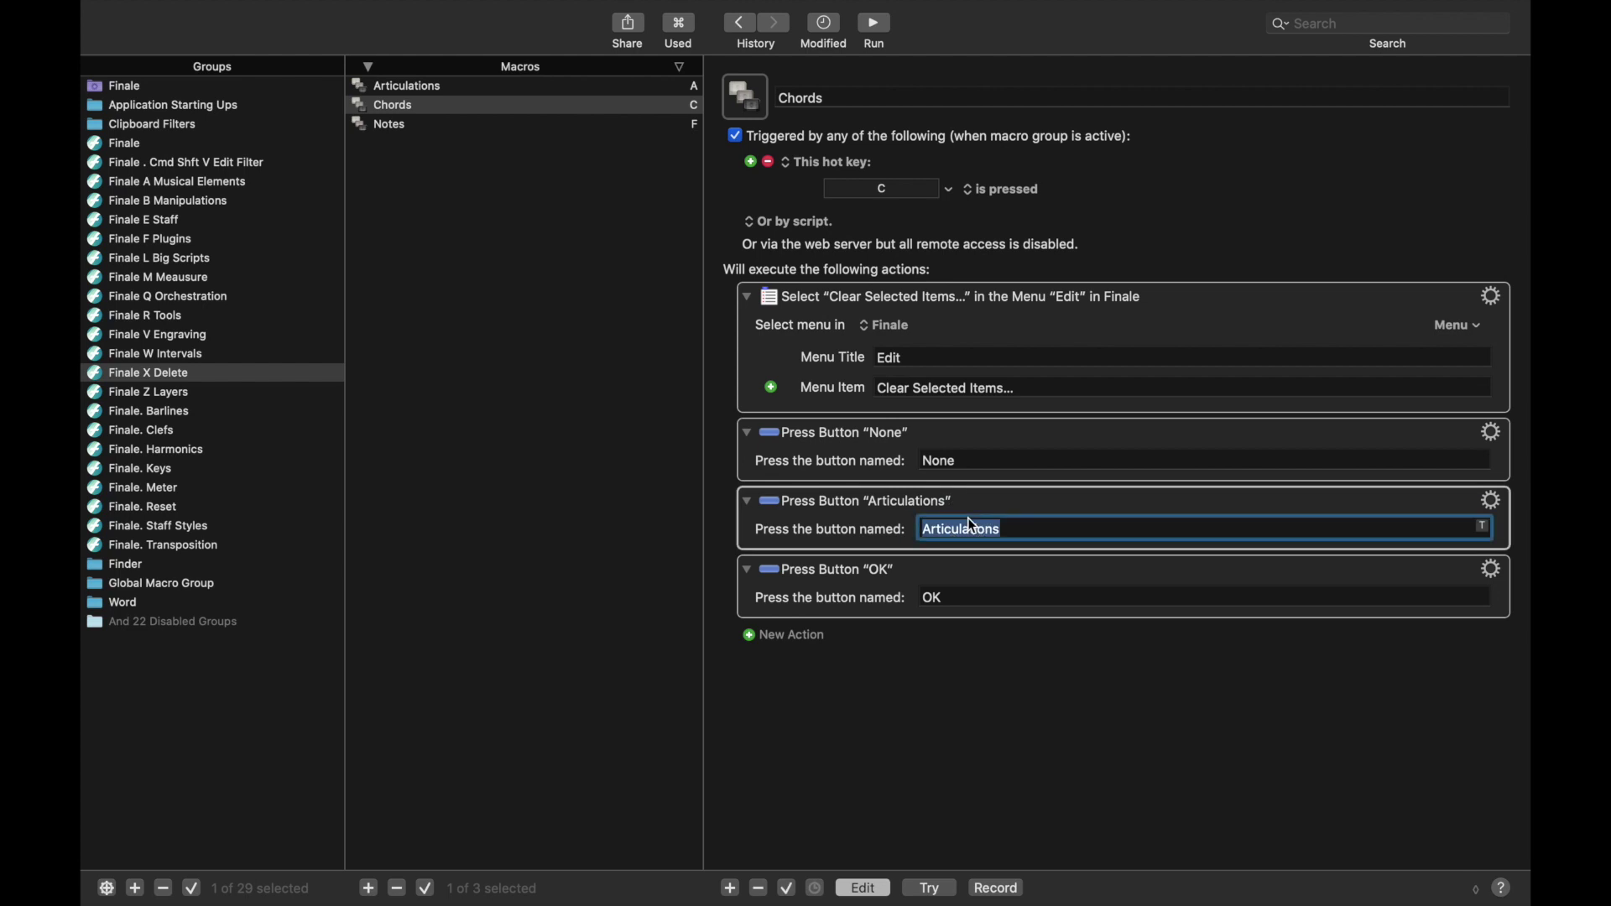
pyautogui.write('Chords')
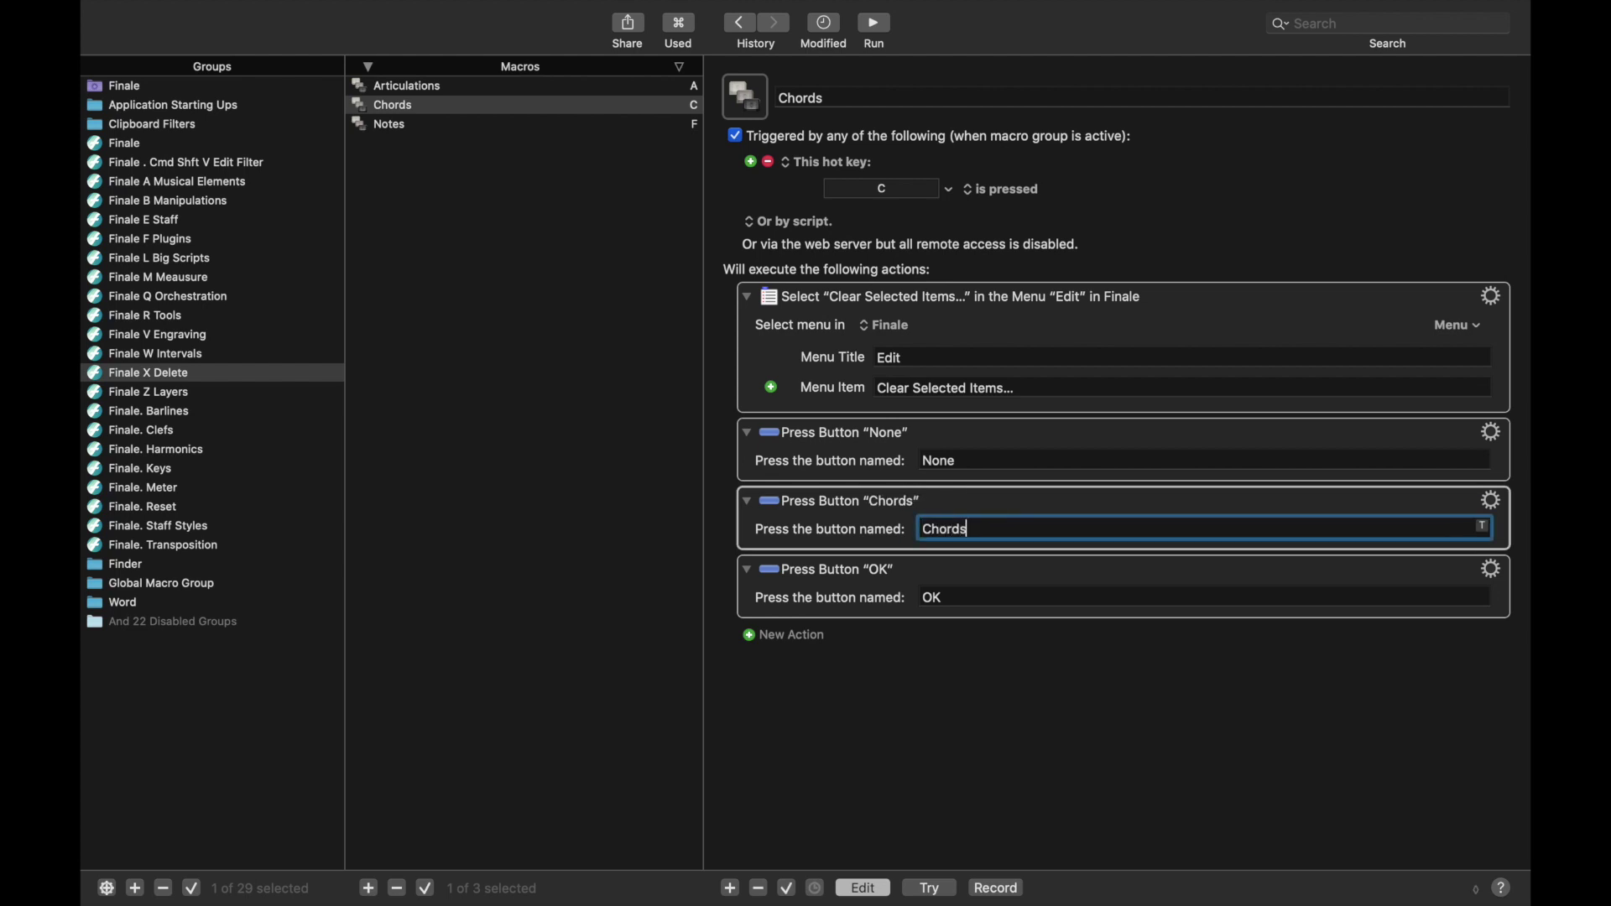
pyautogui.write(' & Fretboards')
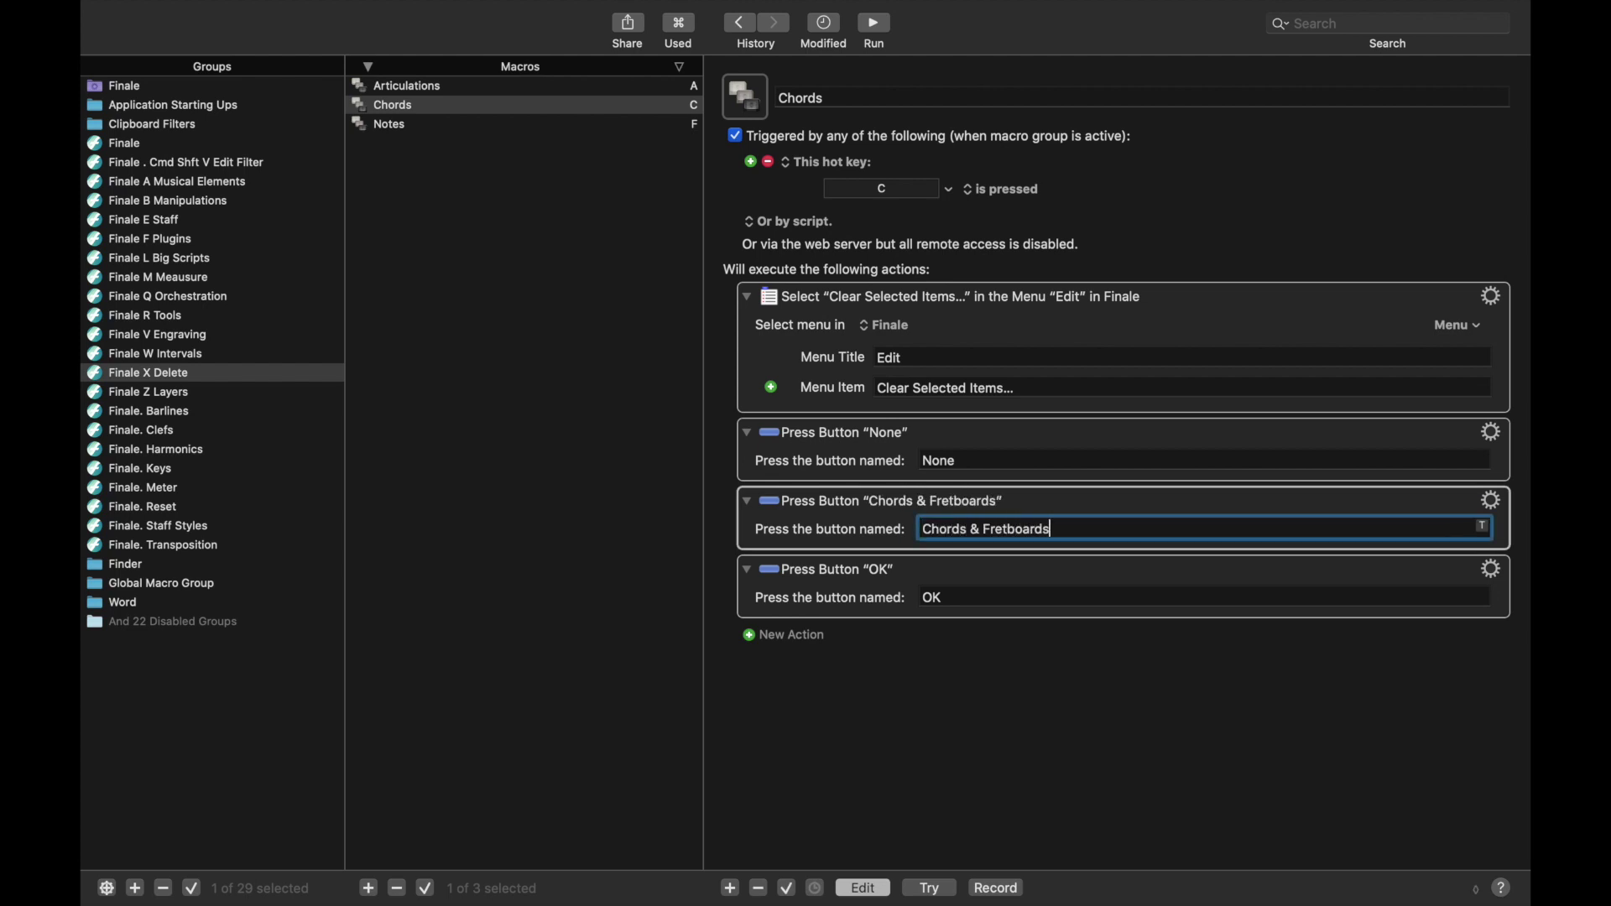
pyautogui.doubleClick(975, 529)
# Duplicate Chords into a Dynamics/hairpins macro with hot key D.
pyautogui.click(560, 104)
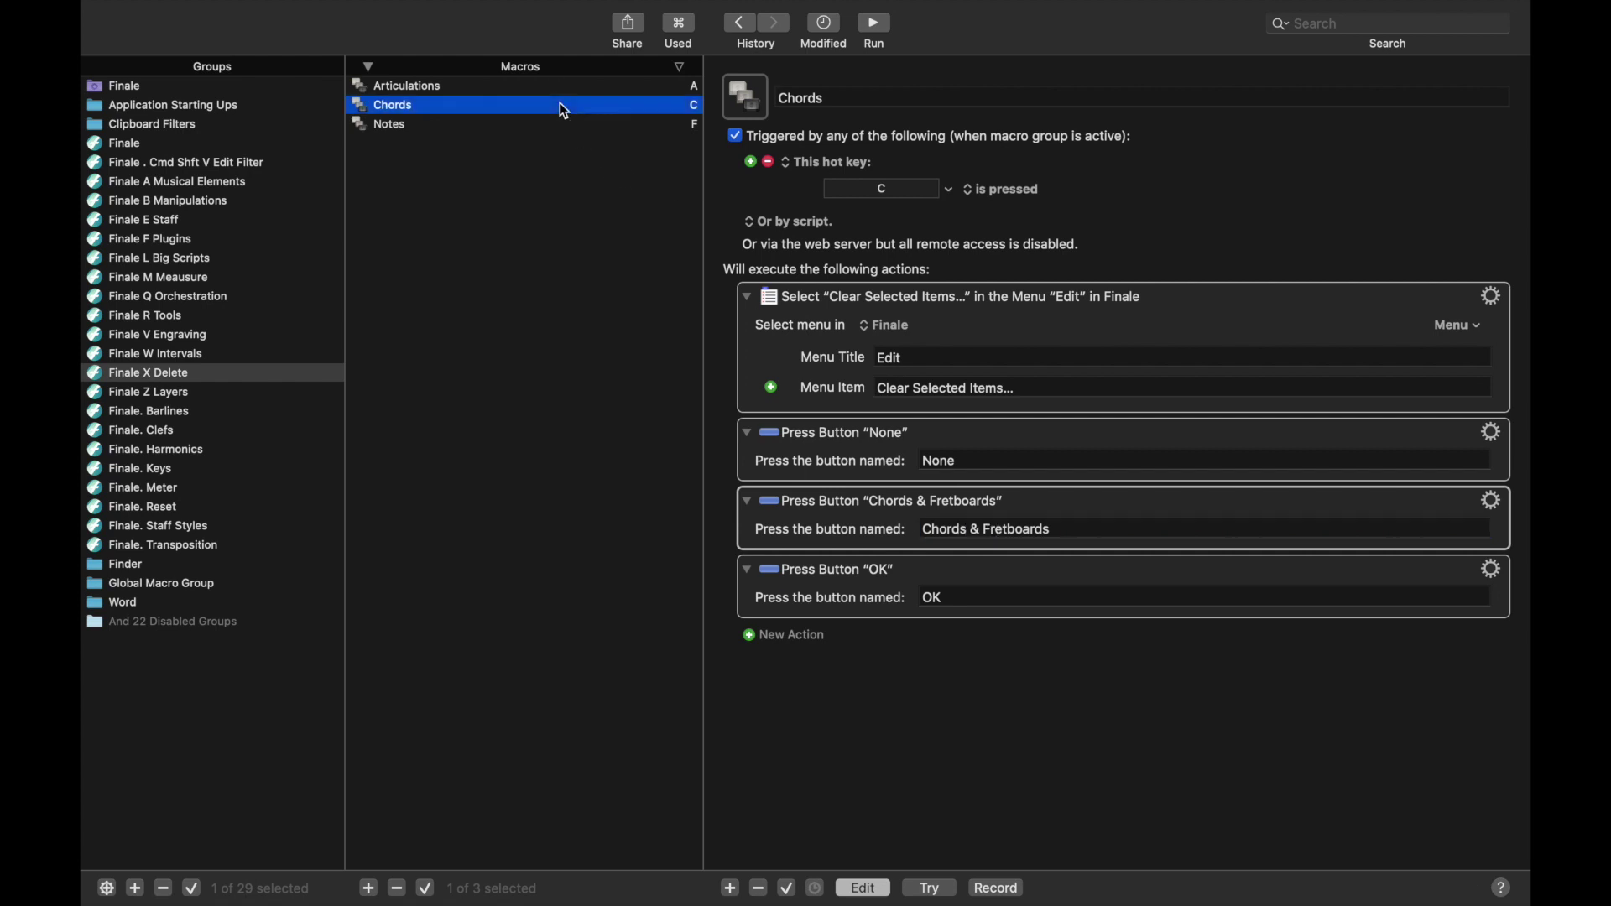
pyautogui.press('super+d')
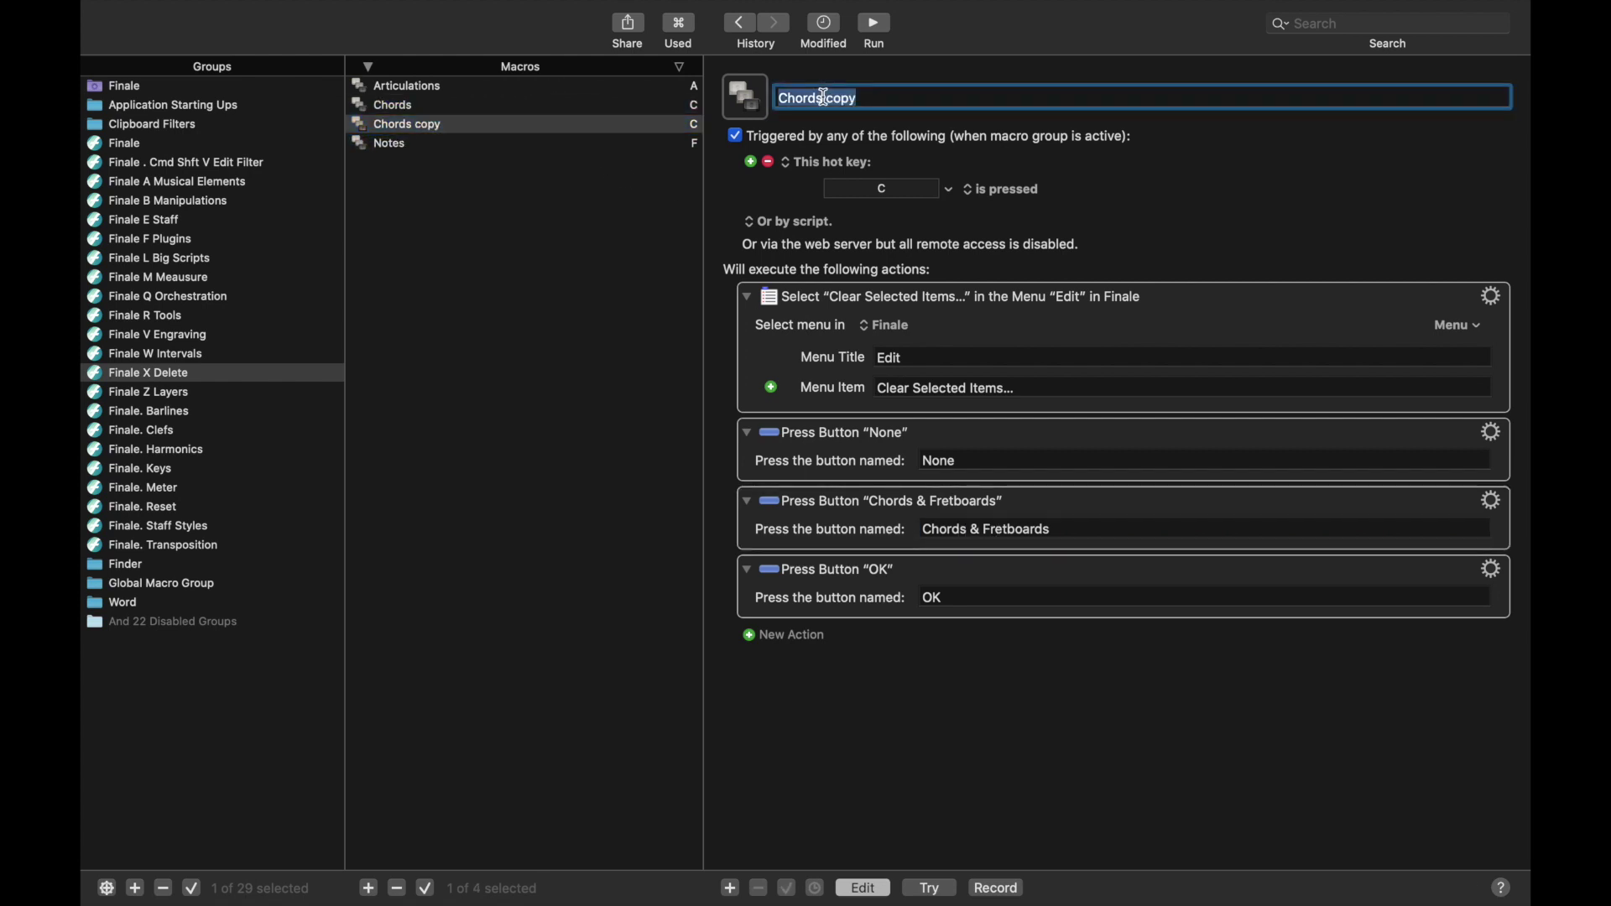
pyautogui.write('Dynamics/hairpins')
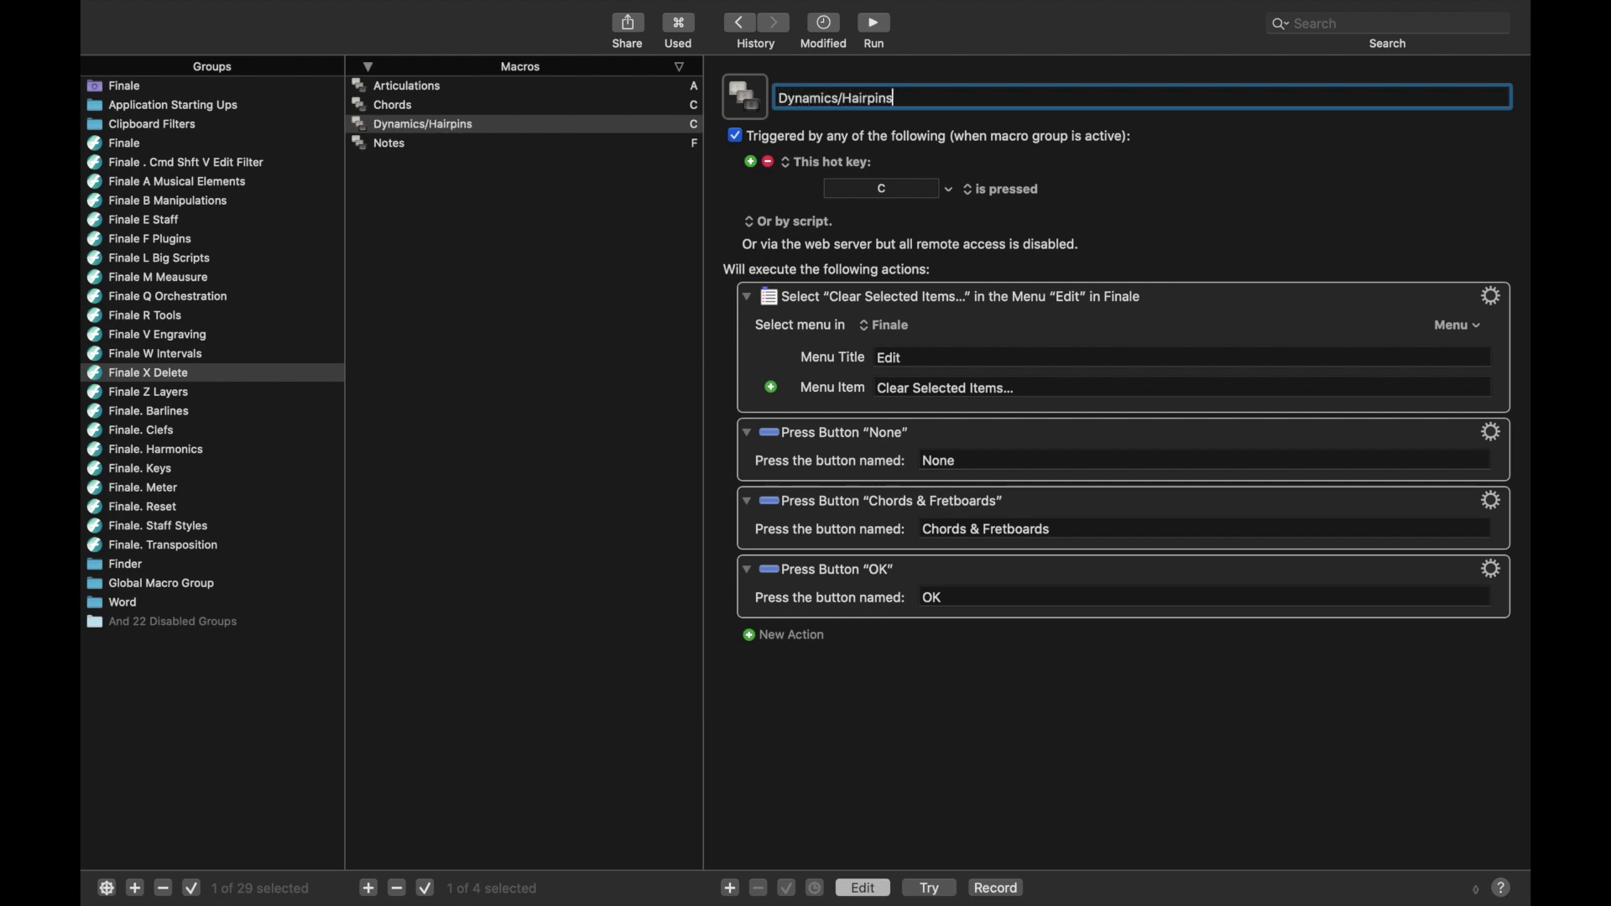
pyautogui.click(873, 190)
pyautogui.press('d')
pyautogui.doubleClick(1028, 528)
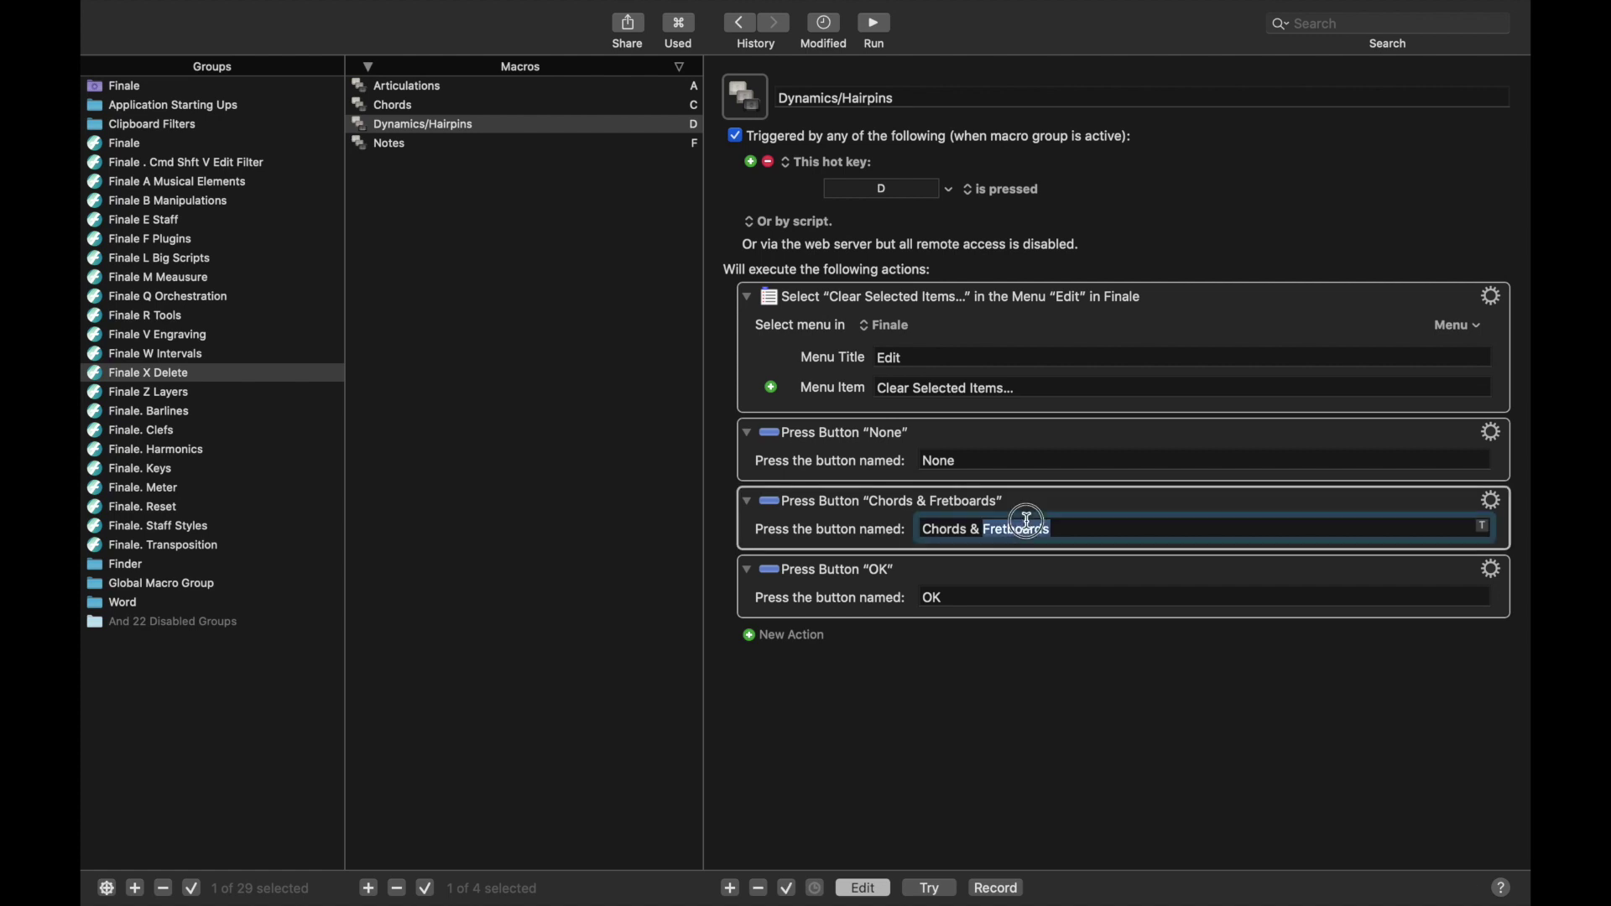
pyautogui.click(1029, 528)
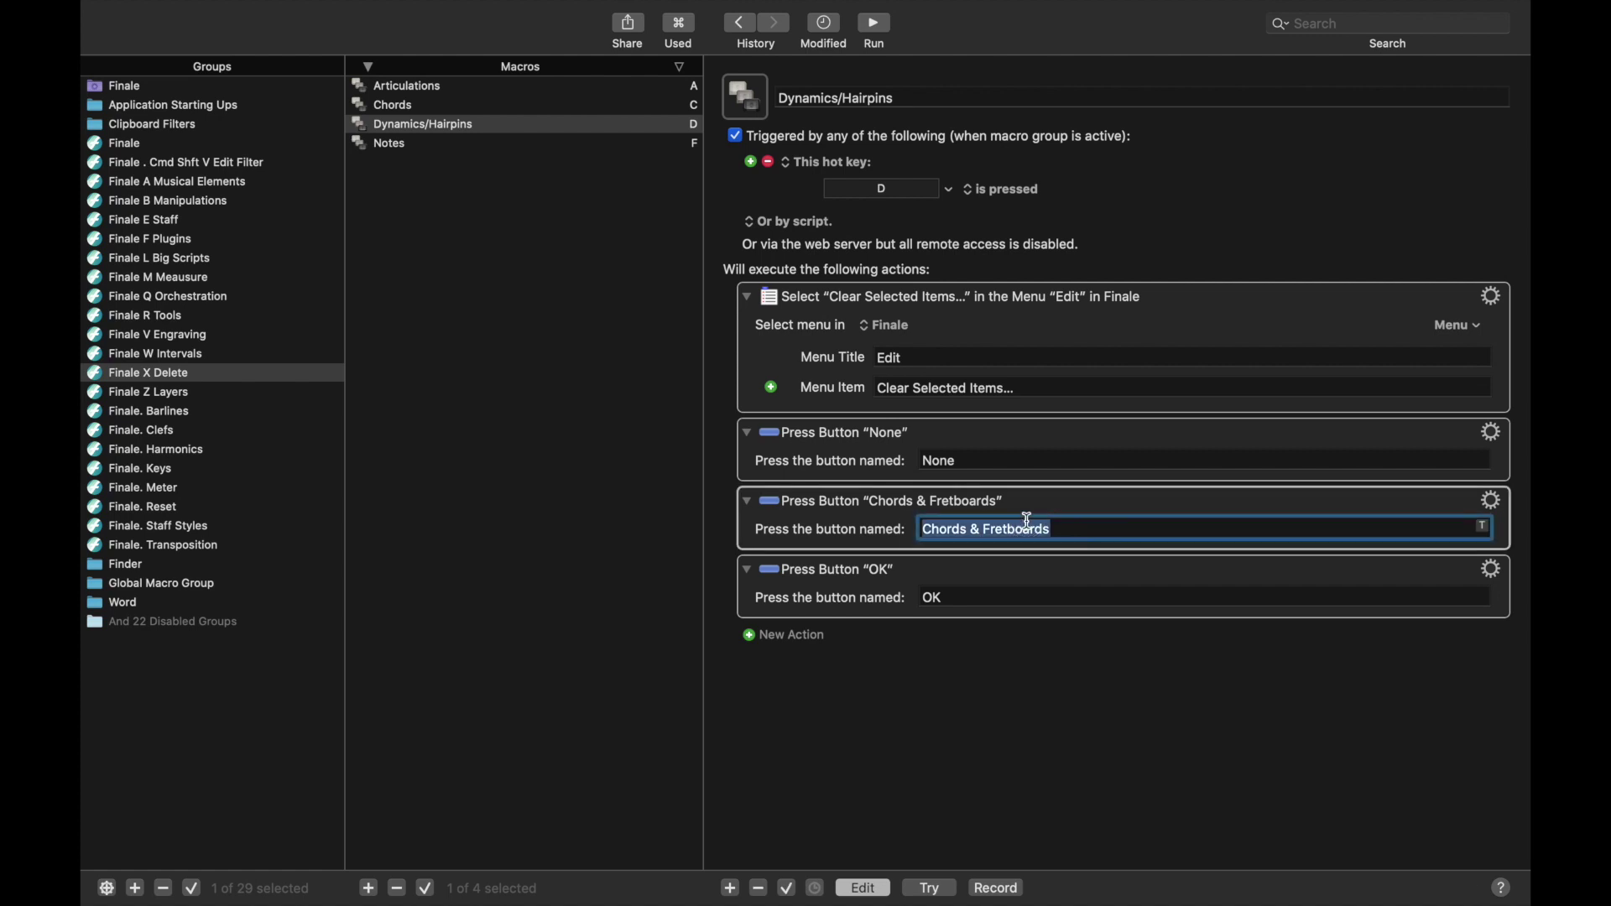
pyautogui.click(217, 165)
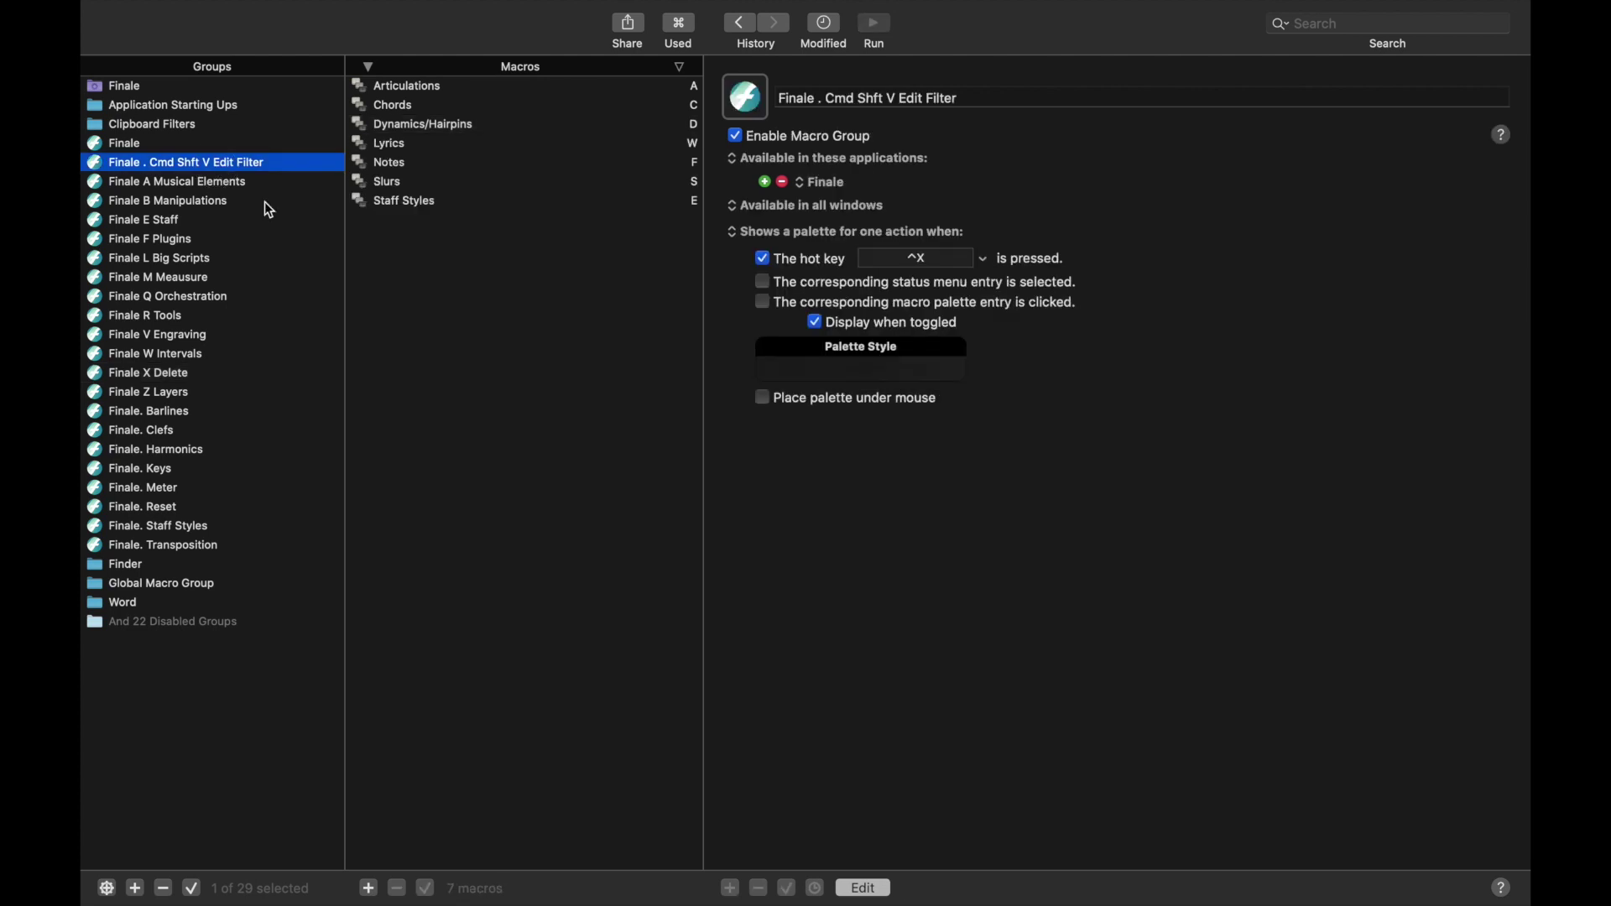
pyautogui.click(408, 125)
# Select the Smart Shapes and ^Expressions: Dynamics button actions in the Edit Filter Dynamics/Hairpins macro.
pyautogui.scroll(-10, 1013, 528)
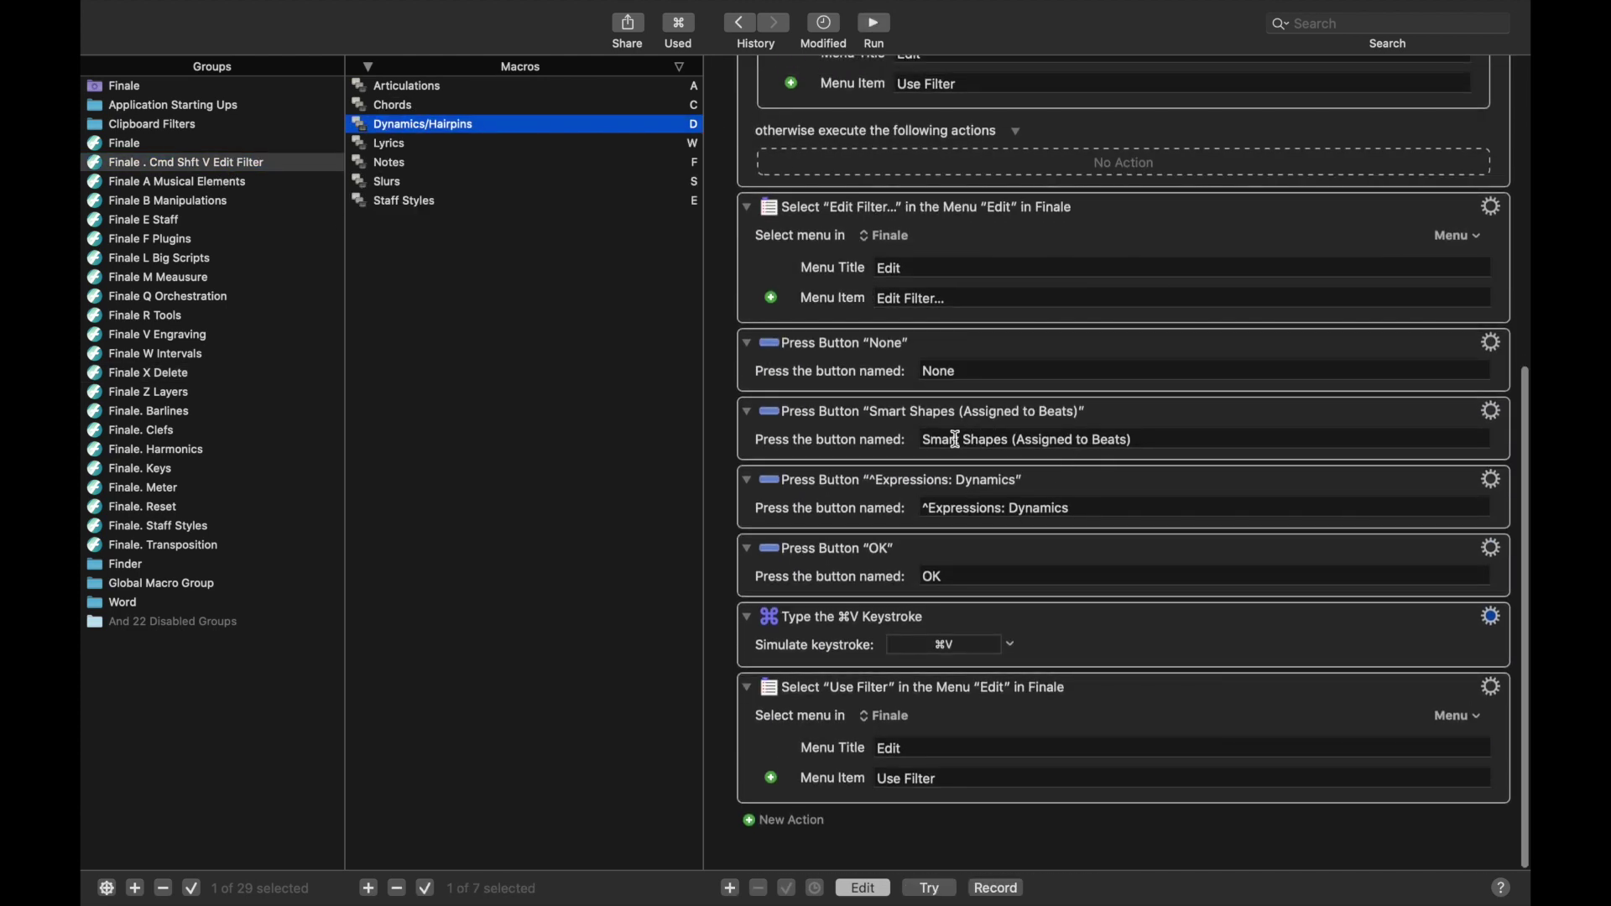
pyautogui.click(927, 513)
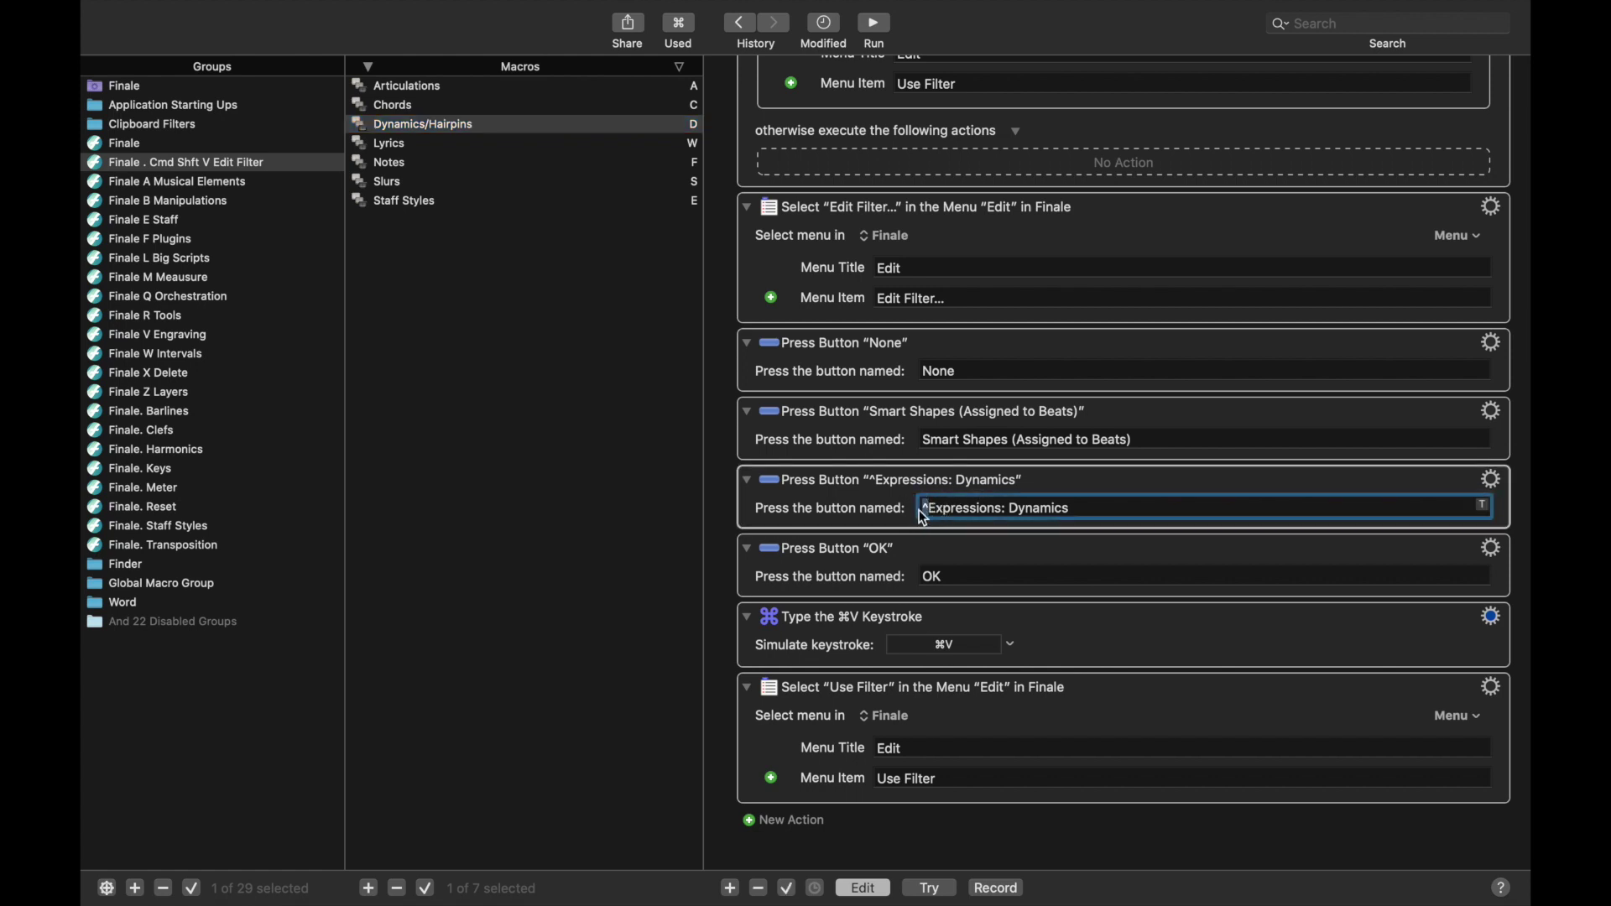
pyautogui.click(1123, 497)
pyautogui.keyDown('shift'); pyautogui.click(1177, 416); pyautogui.keyUp('shift')
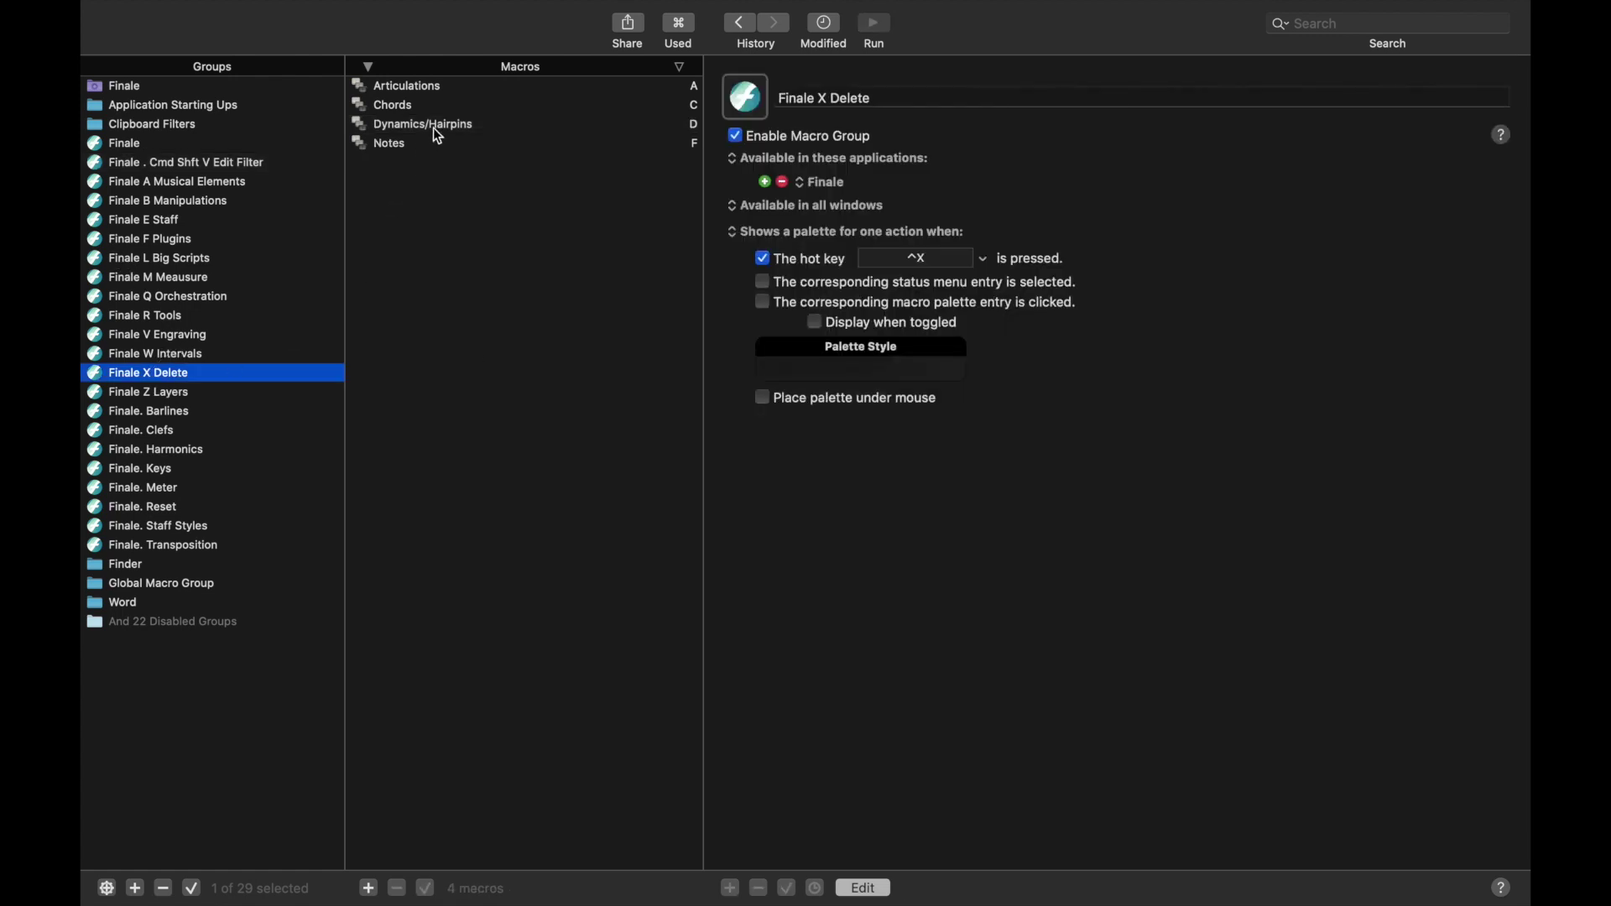
# Replace Chords & Fretboards with the pasted actions and move OK to the end.
pyautogui.click(434, 126)
pyautogui.click(1049, 491)
pyautogui.hotkey('shift', 'Down')
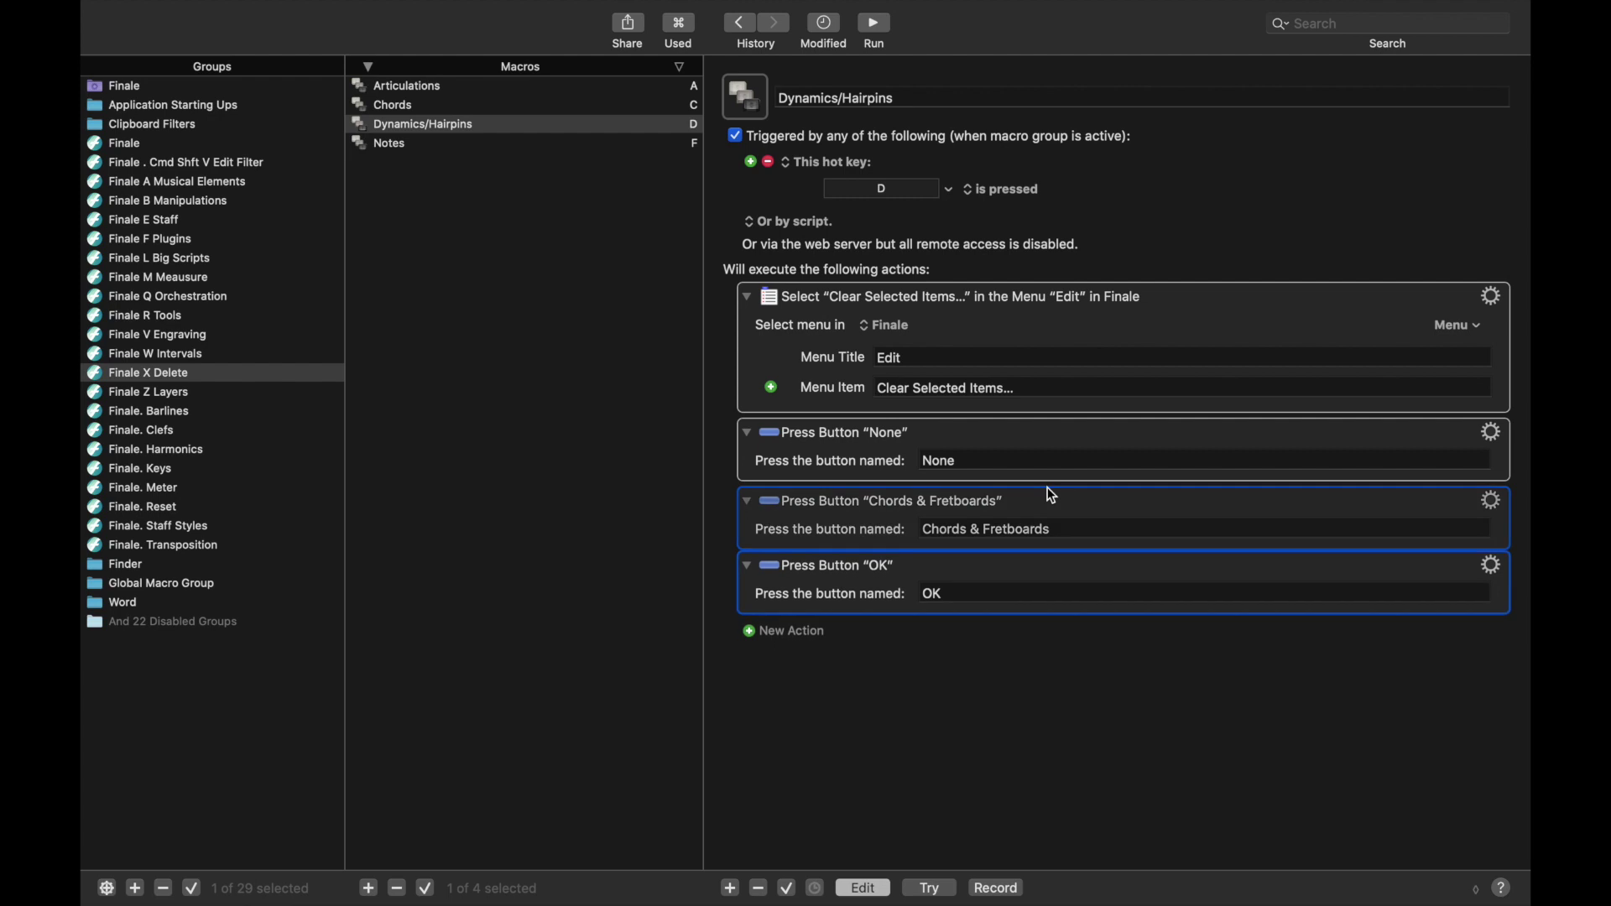
pyautogui.press('super+v')
pyautogui.click(1040, 542)
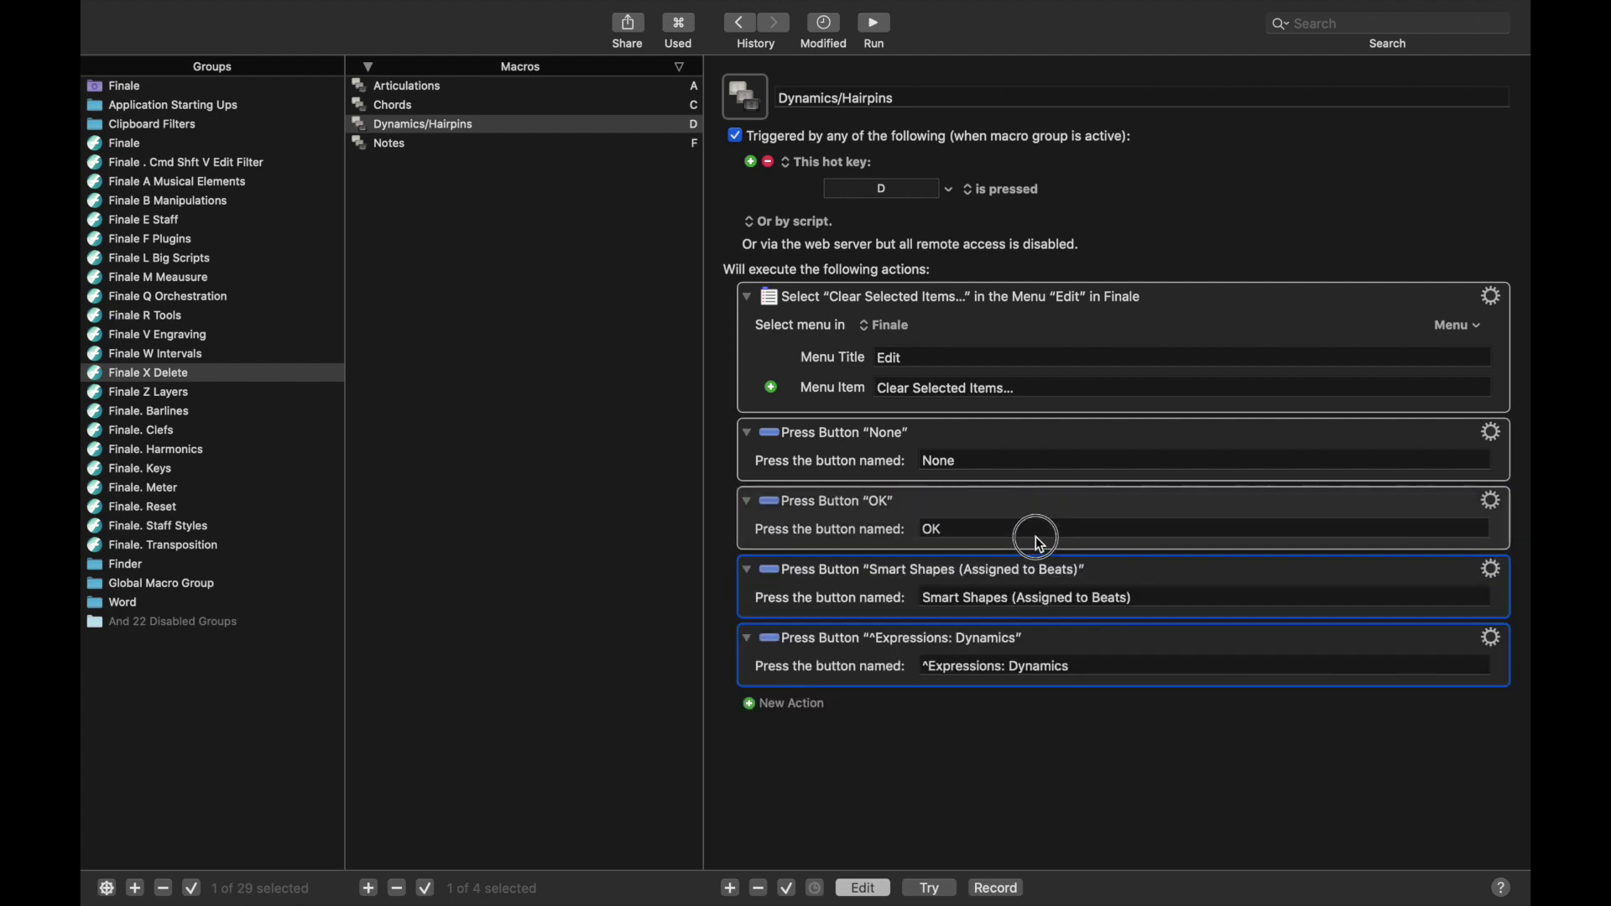
pyautogui.moveTo(1040, 544); pyautogui.dragTo(1029, 688)
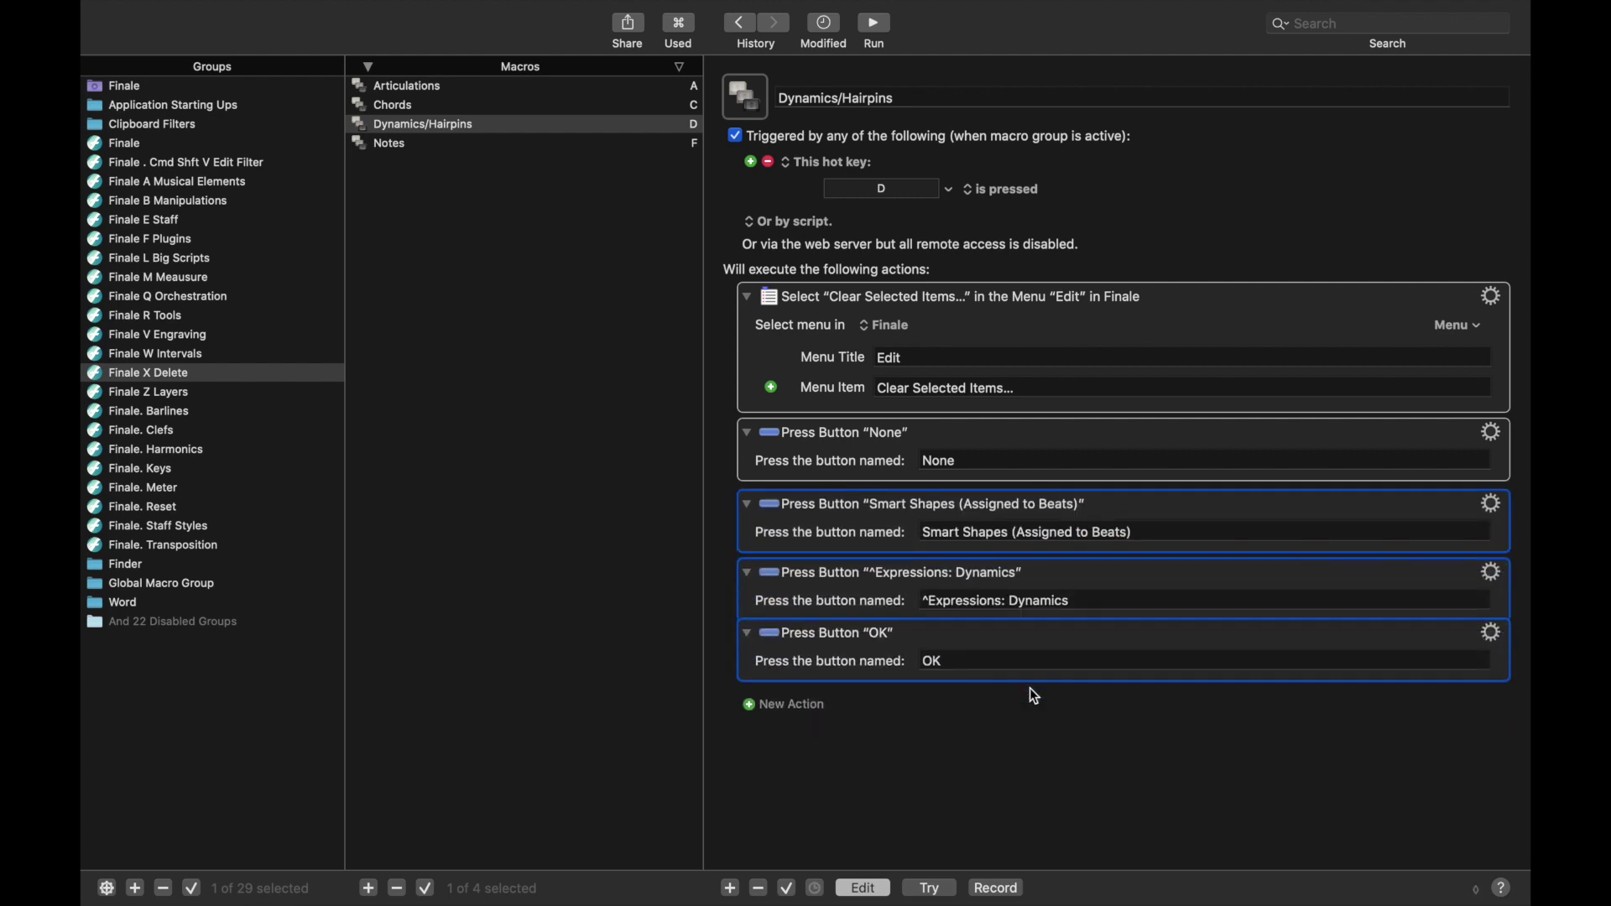
# Duplicate Chords into a Lyrics macro with hot key W and button name Lyrics.
pyautogui.click(470, 105)
pyautogui.press('super+d')
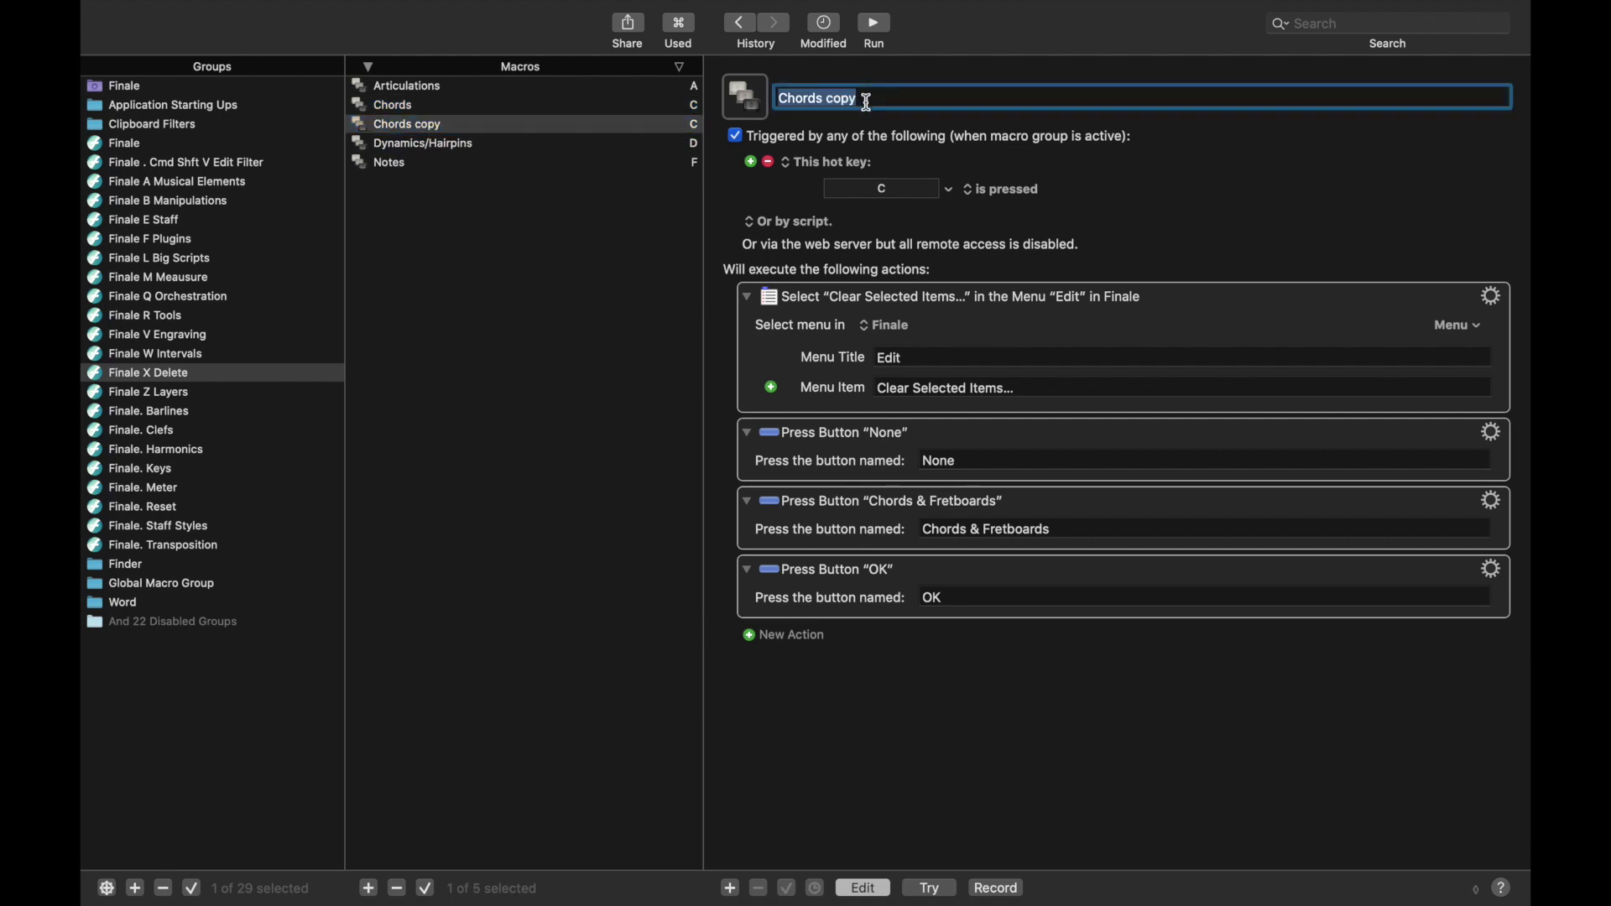
pyautogui.write('Lyrics')
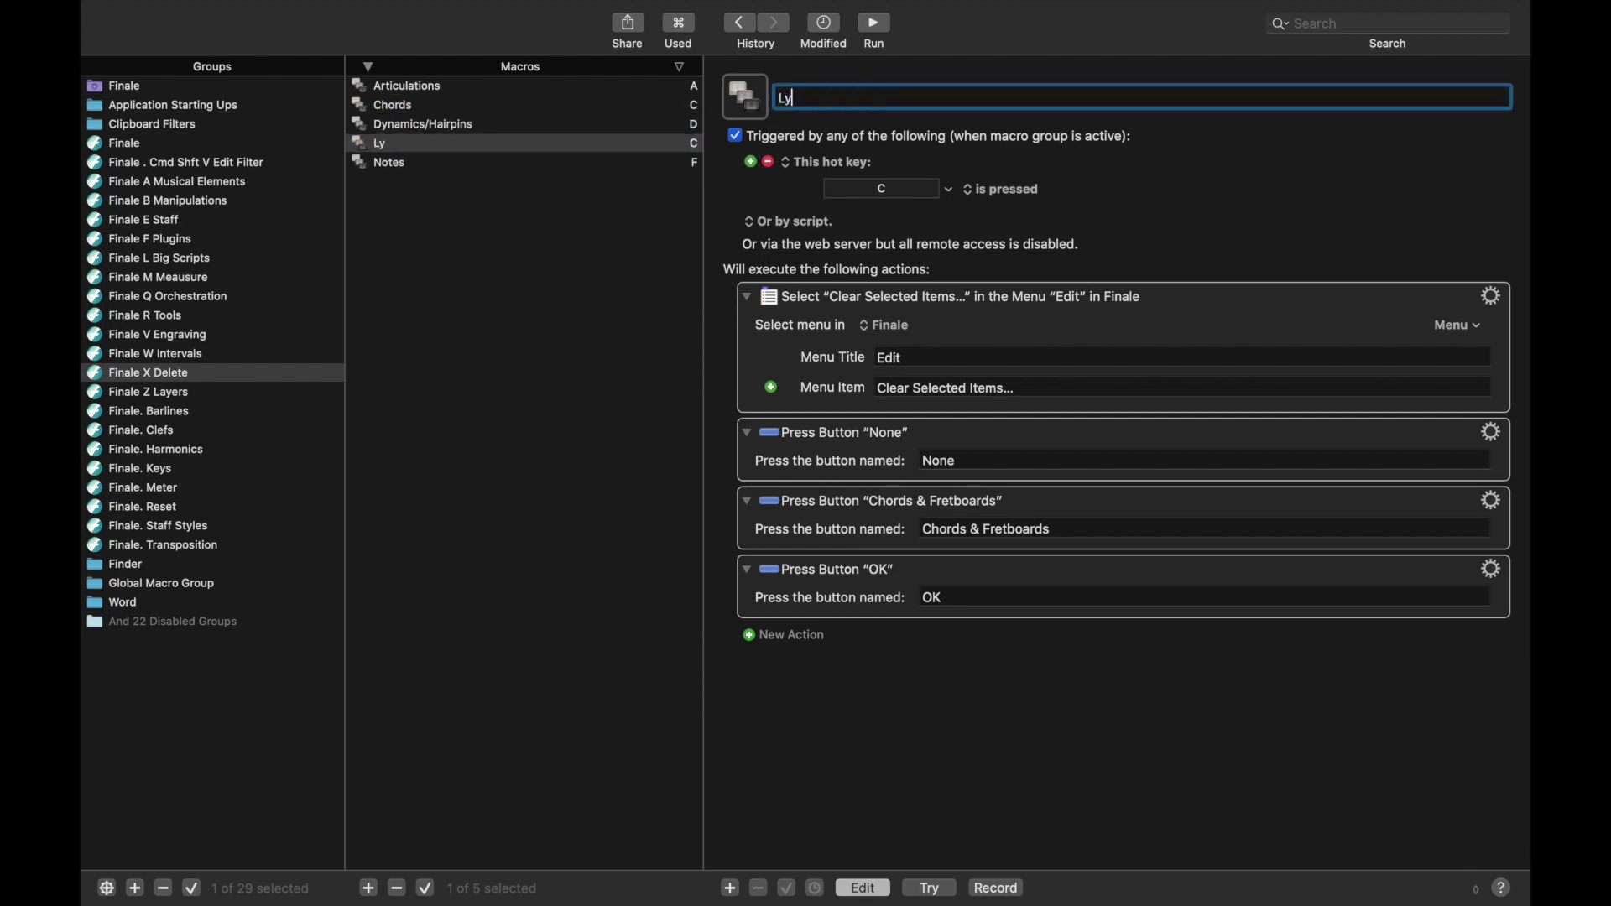
pyautogui.click(885, 189)
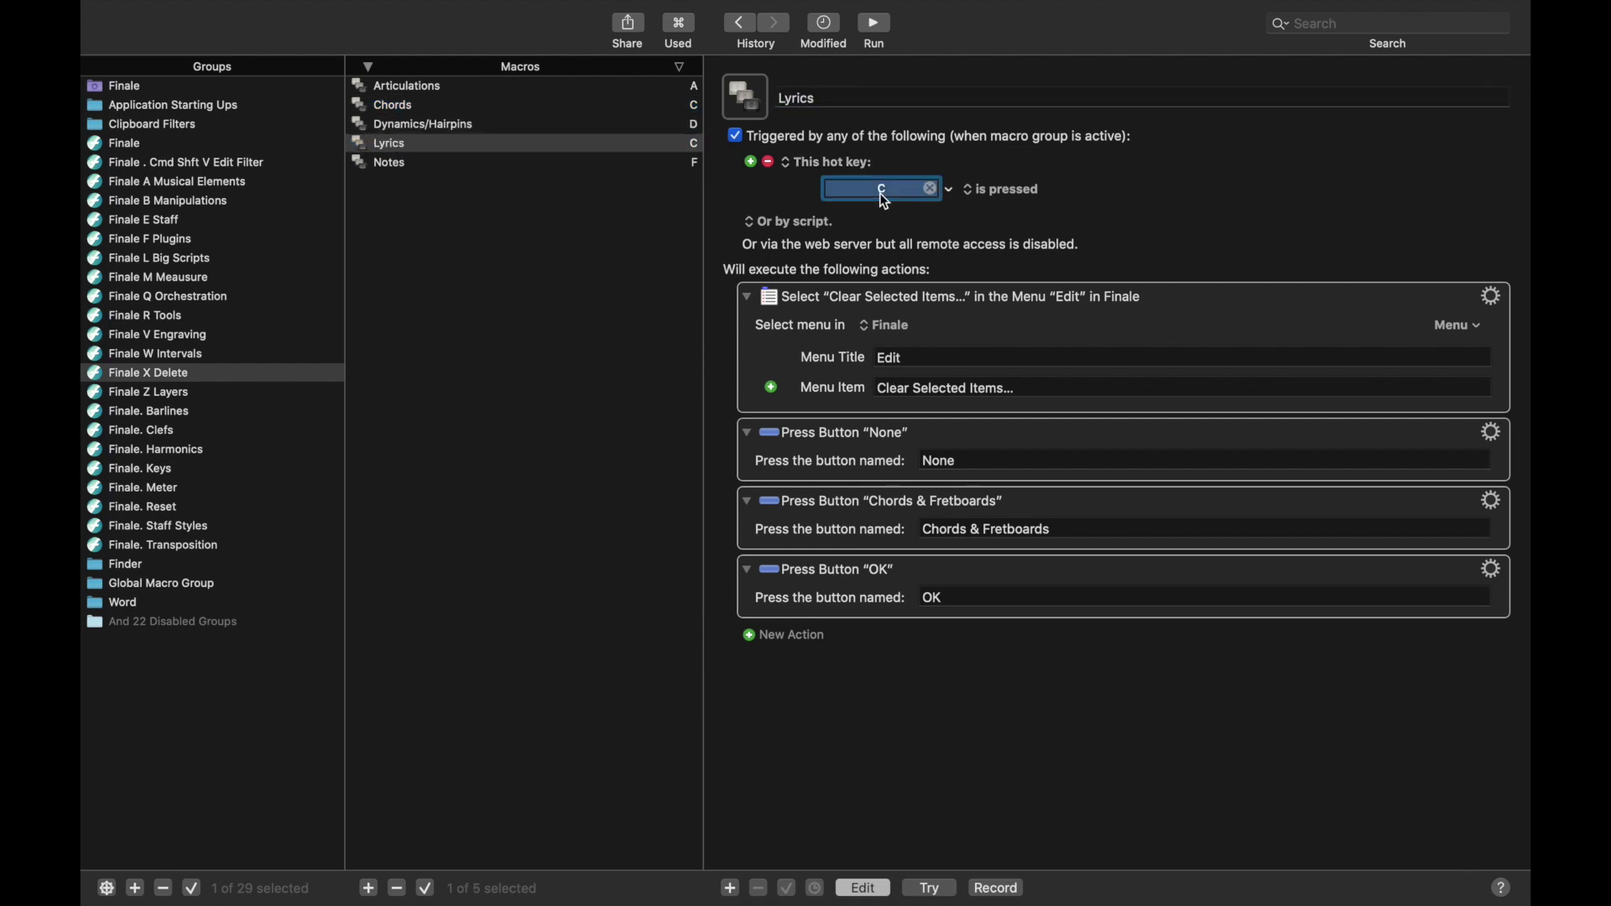
pyautogui.press('w')
pyautogui.click(979, 532)
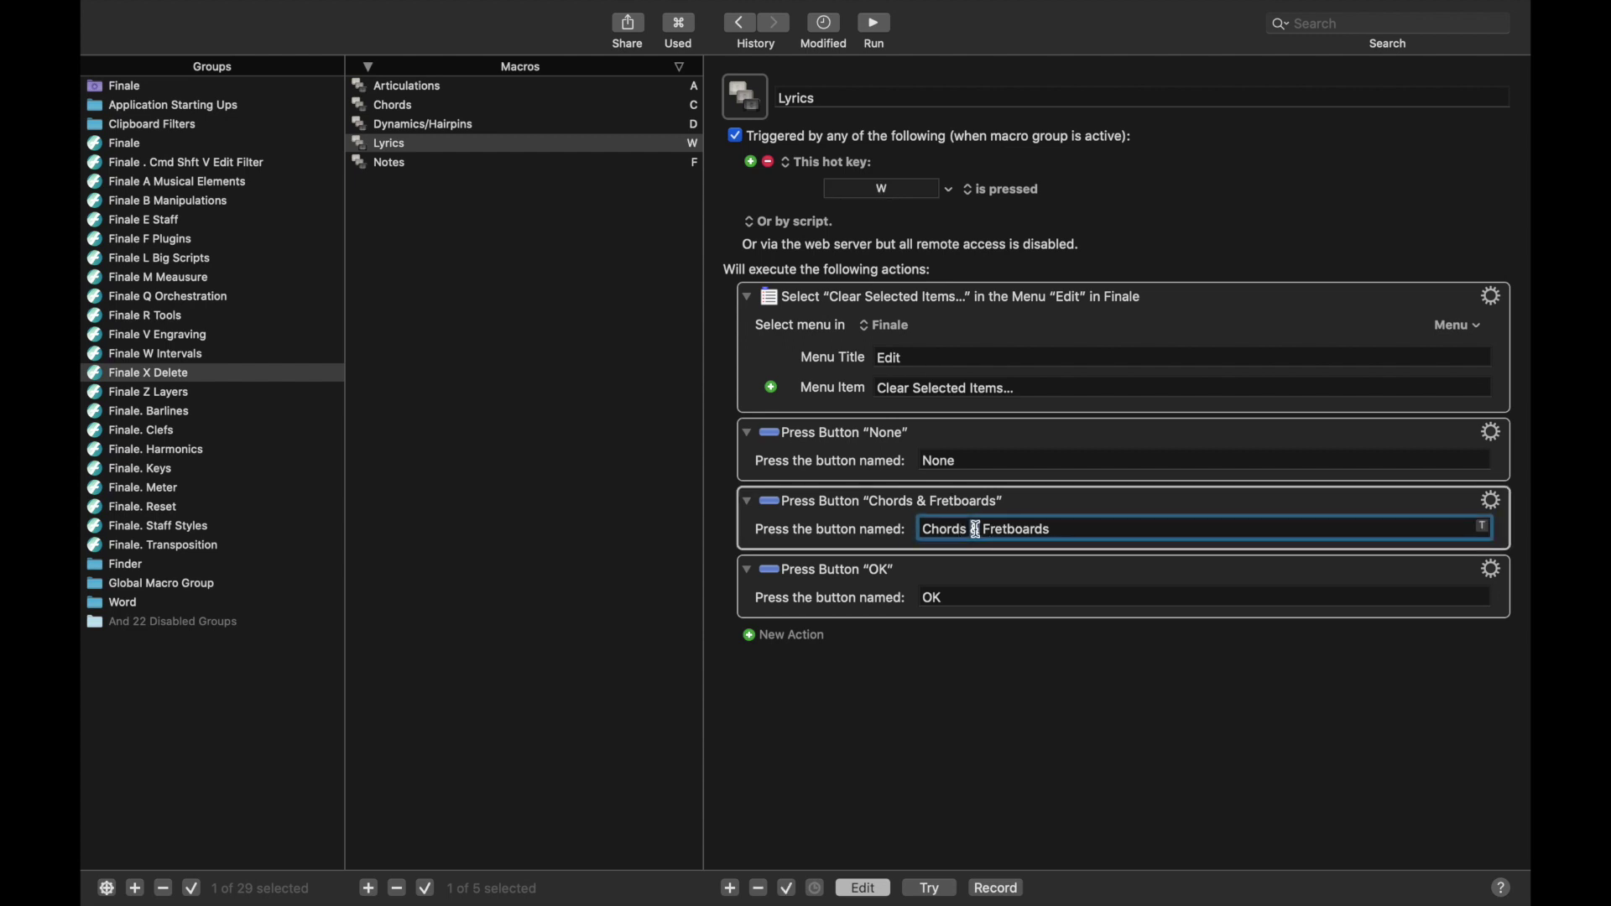
pyautogui.press('super+a')
pyautogui.write('Lyrics')
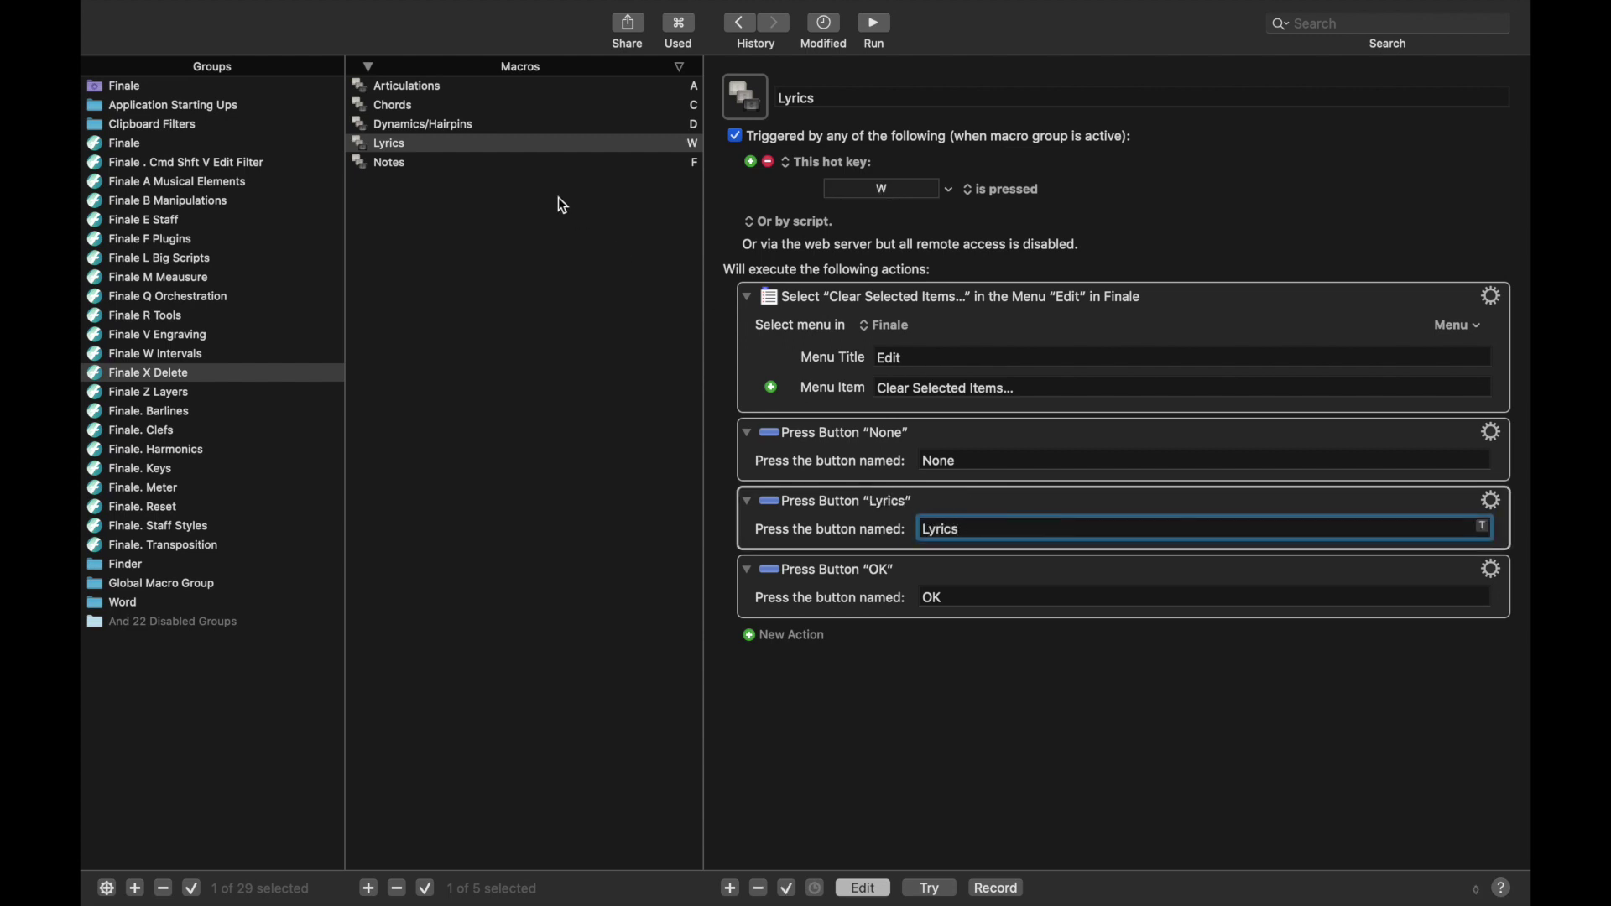
# Duplicate Lyrics into a Slurs macro with hot key S, pressing 'Smart Shapes (Assigned to Notes)'.
pyautogui.click(510, 141)
pyautogui.press('super+d')
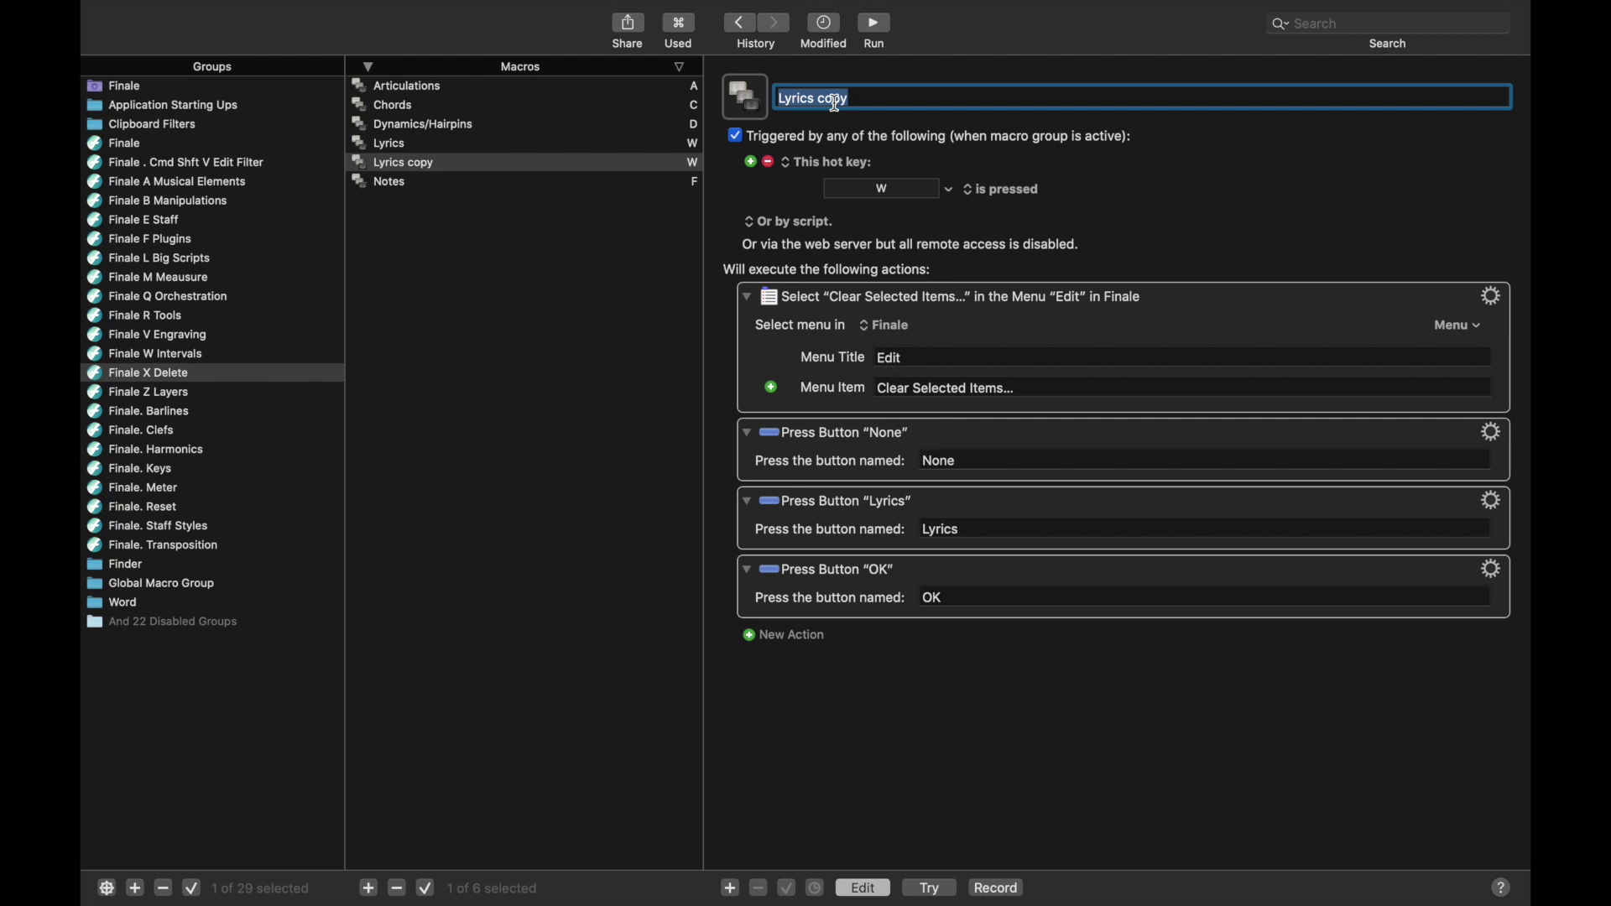
pyautogui.write('Slurs')
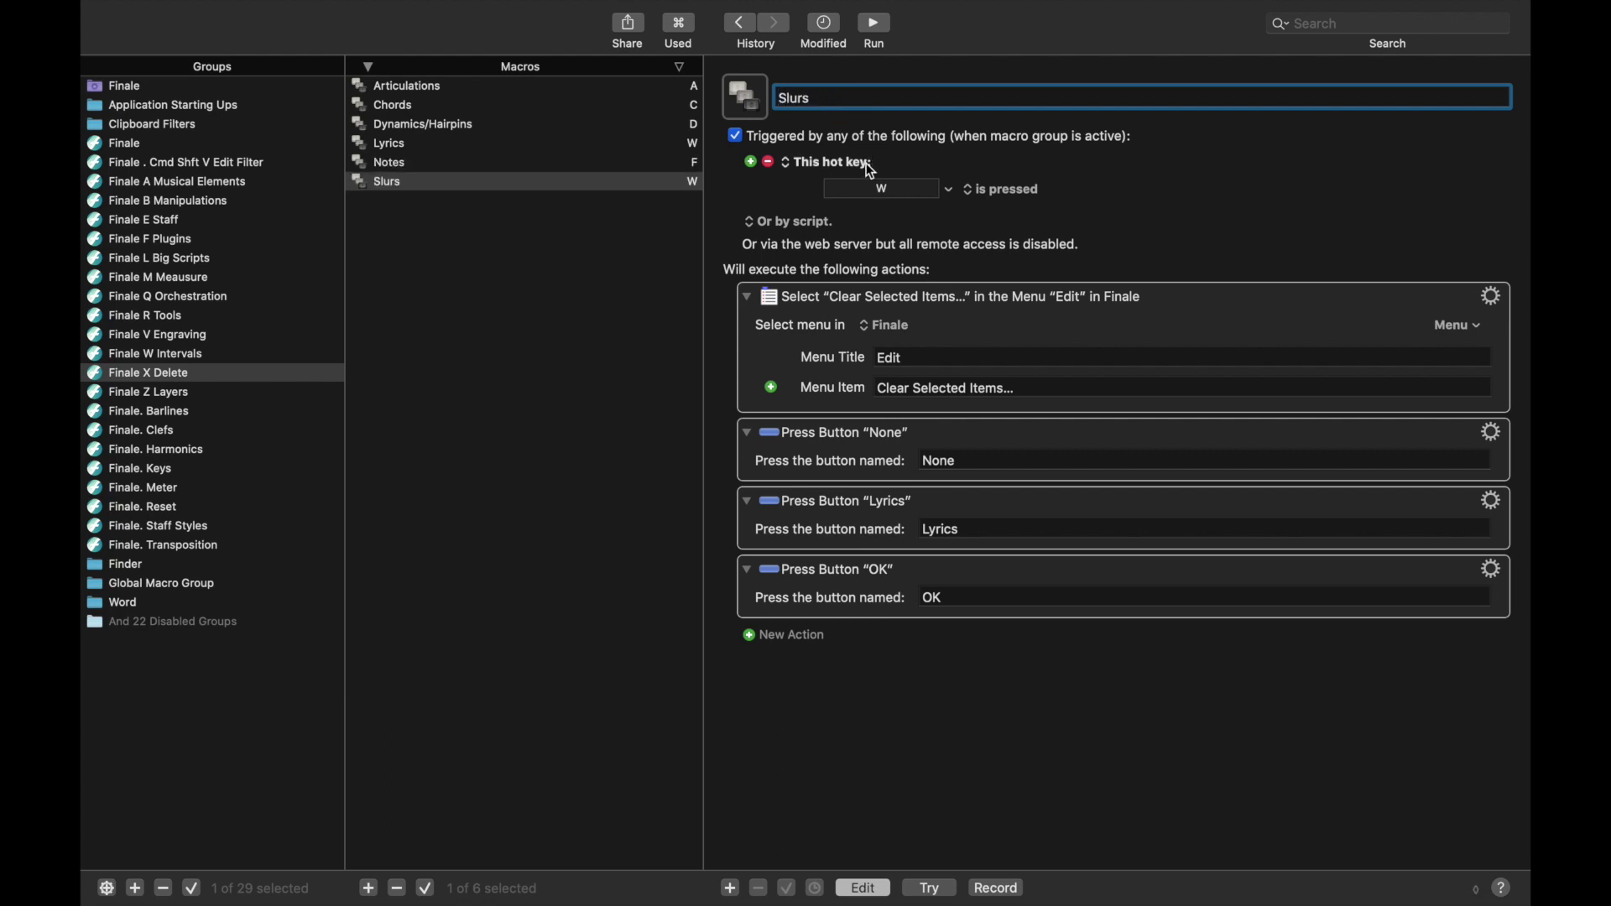
pyautogui.click(873, 186)
pyautogui.press('s')
pyautogui.doubleClick(961, 533)
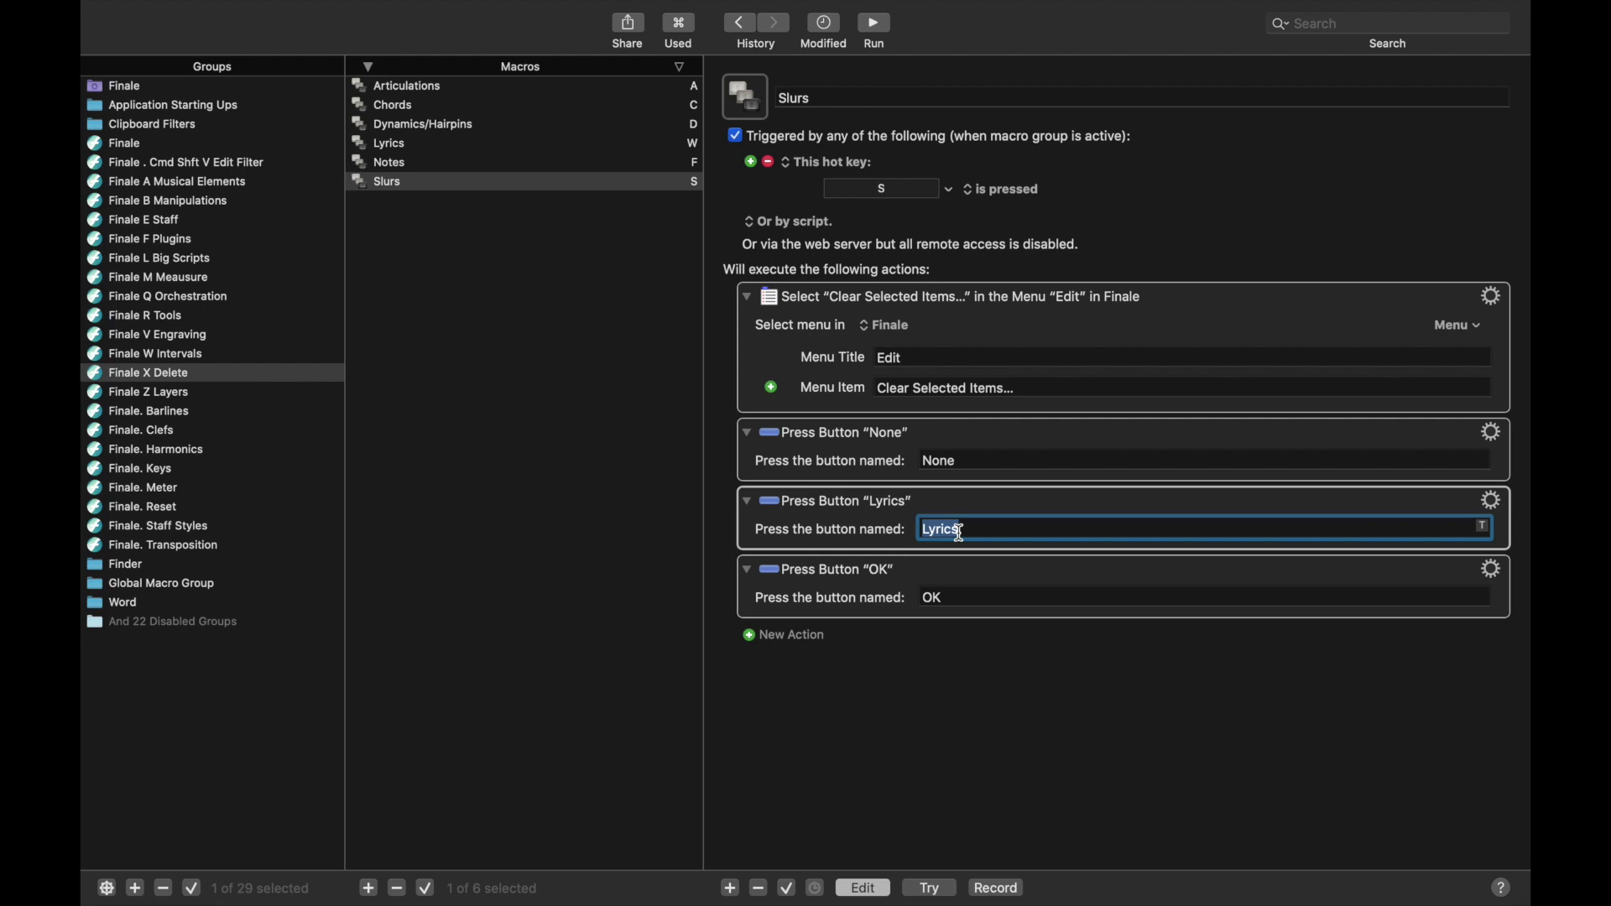
pyautogui.write('Smart Shapes (Assig')
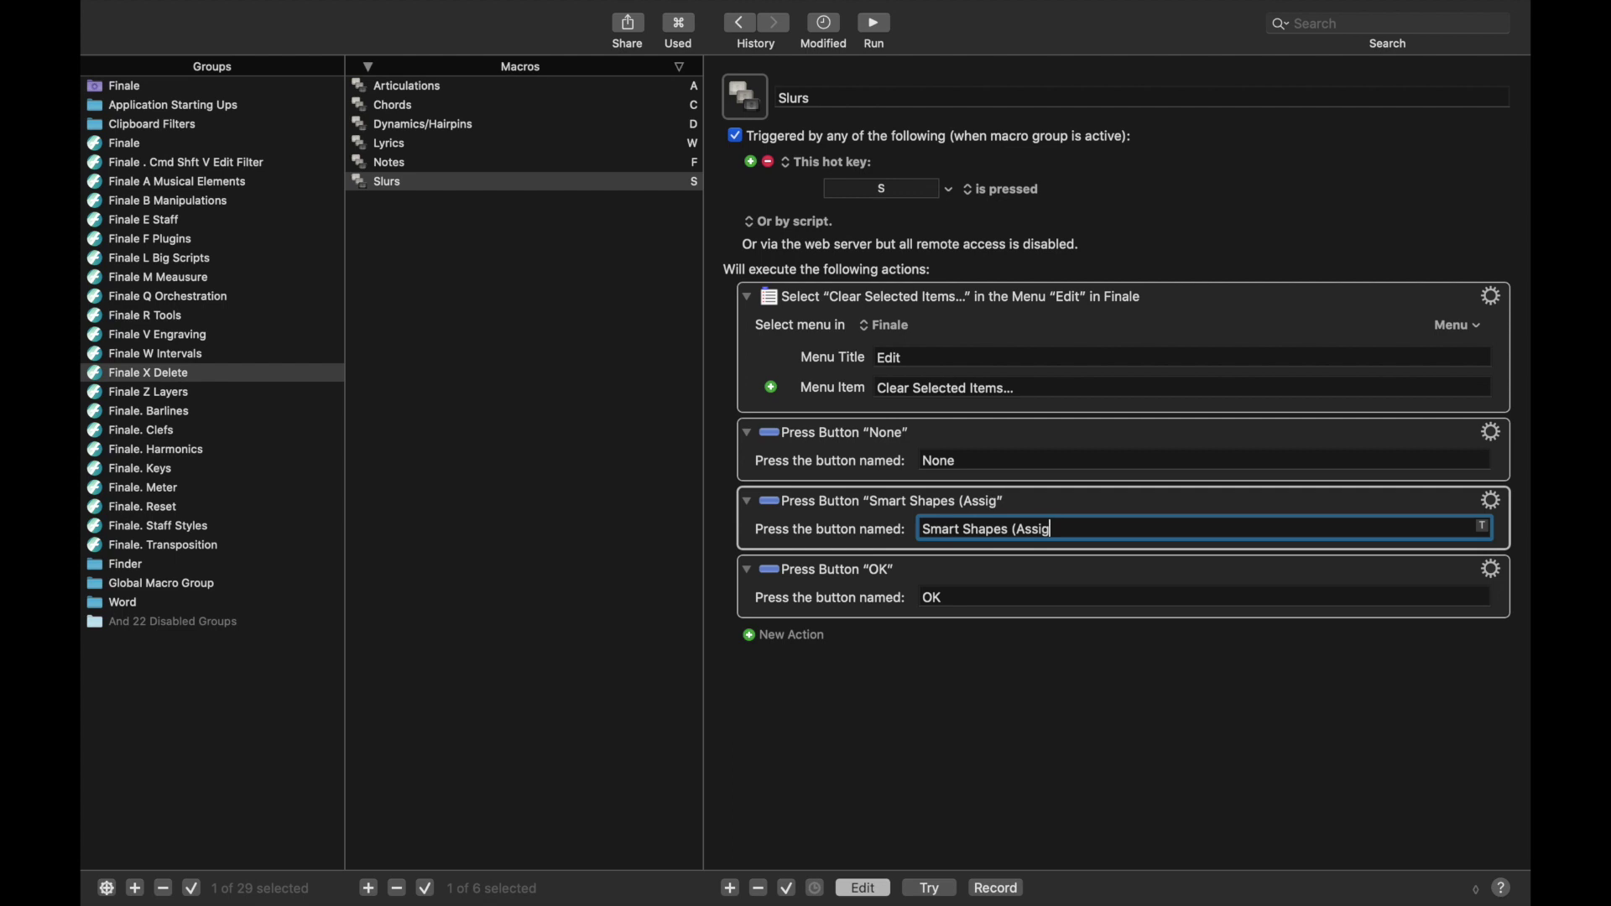
pyautogui.write('ned to Notes)')
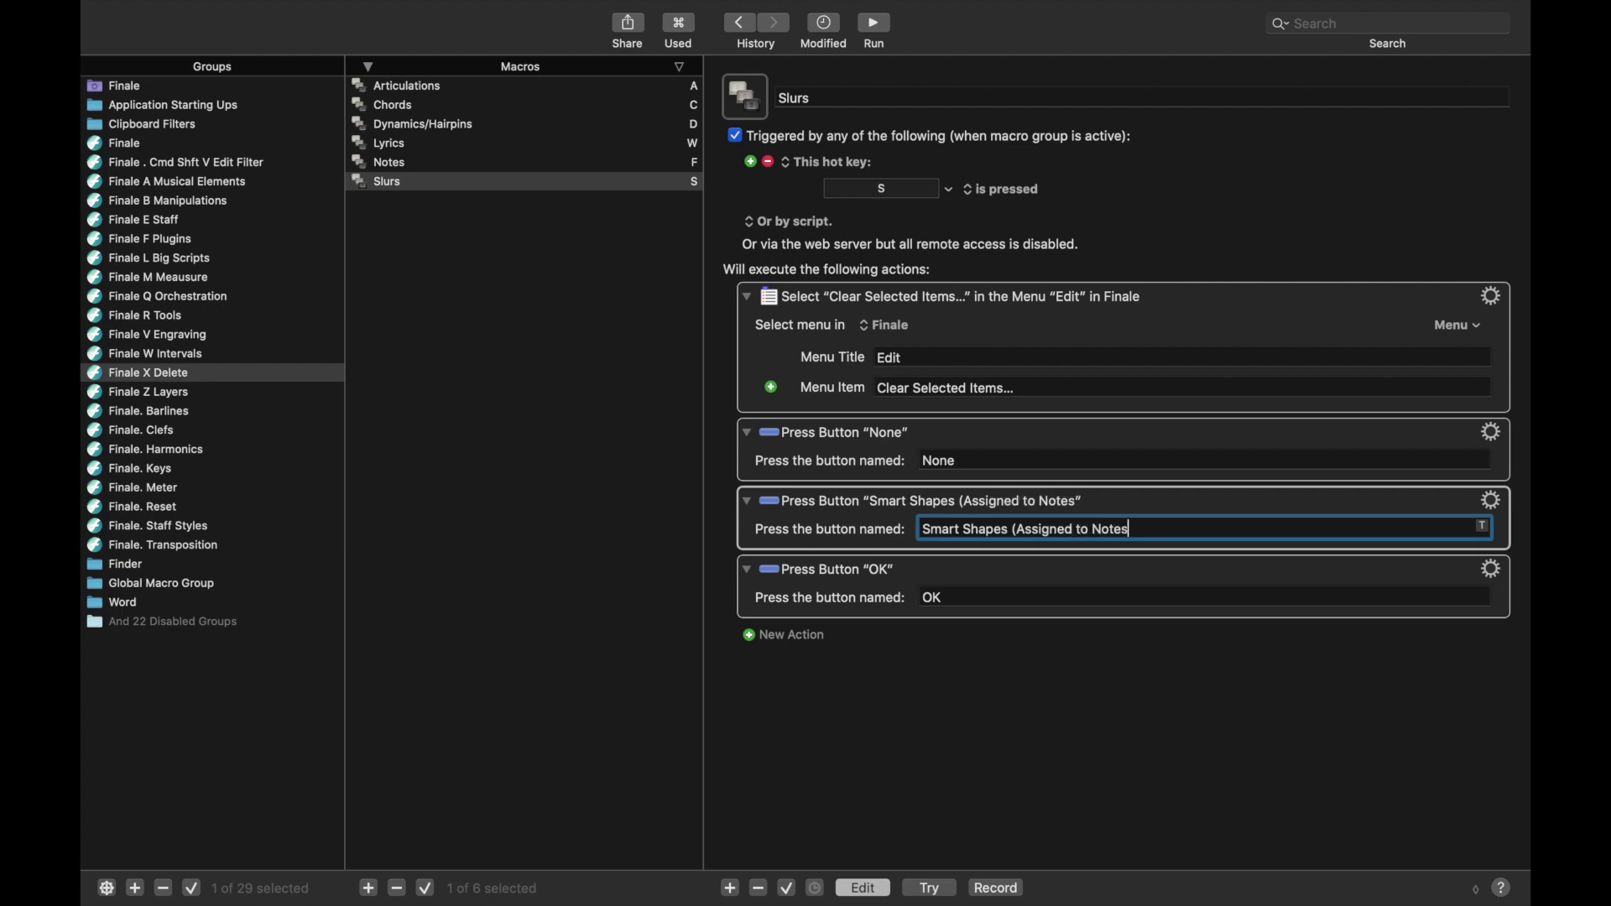
# Duplicate Slurs into a Staff Styles macro with hot key E and button name Staff Styles.
pyautogui.click(443, 182)
pyautogui.press('super+d')
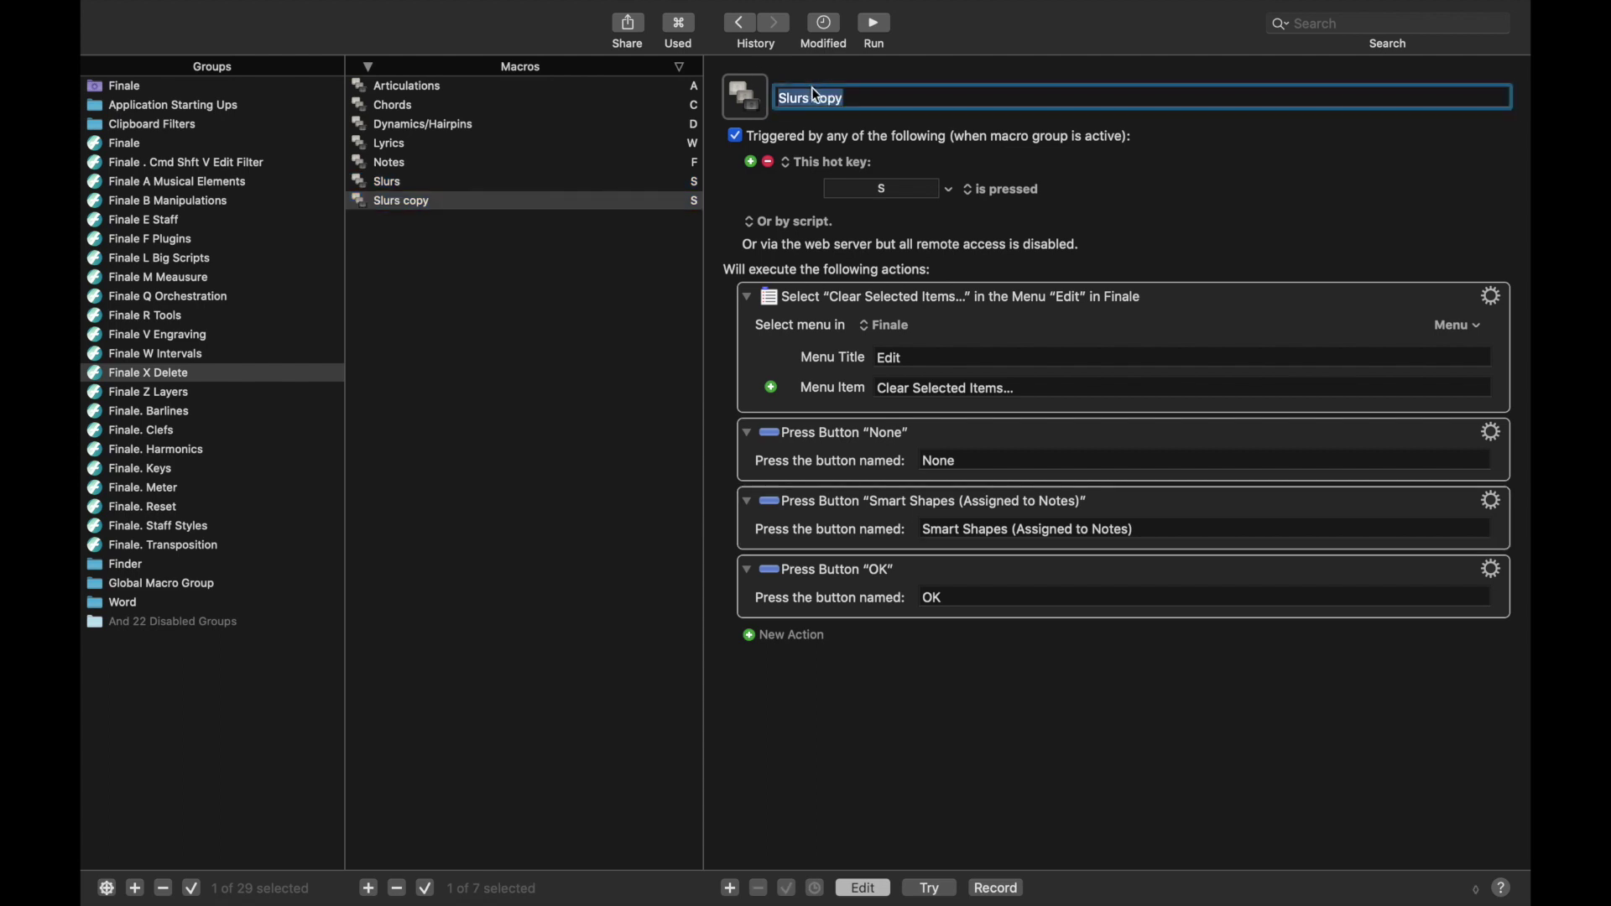
pyautogui.write('Staff Styles')
pyautogui.click(883, 191)
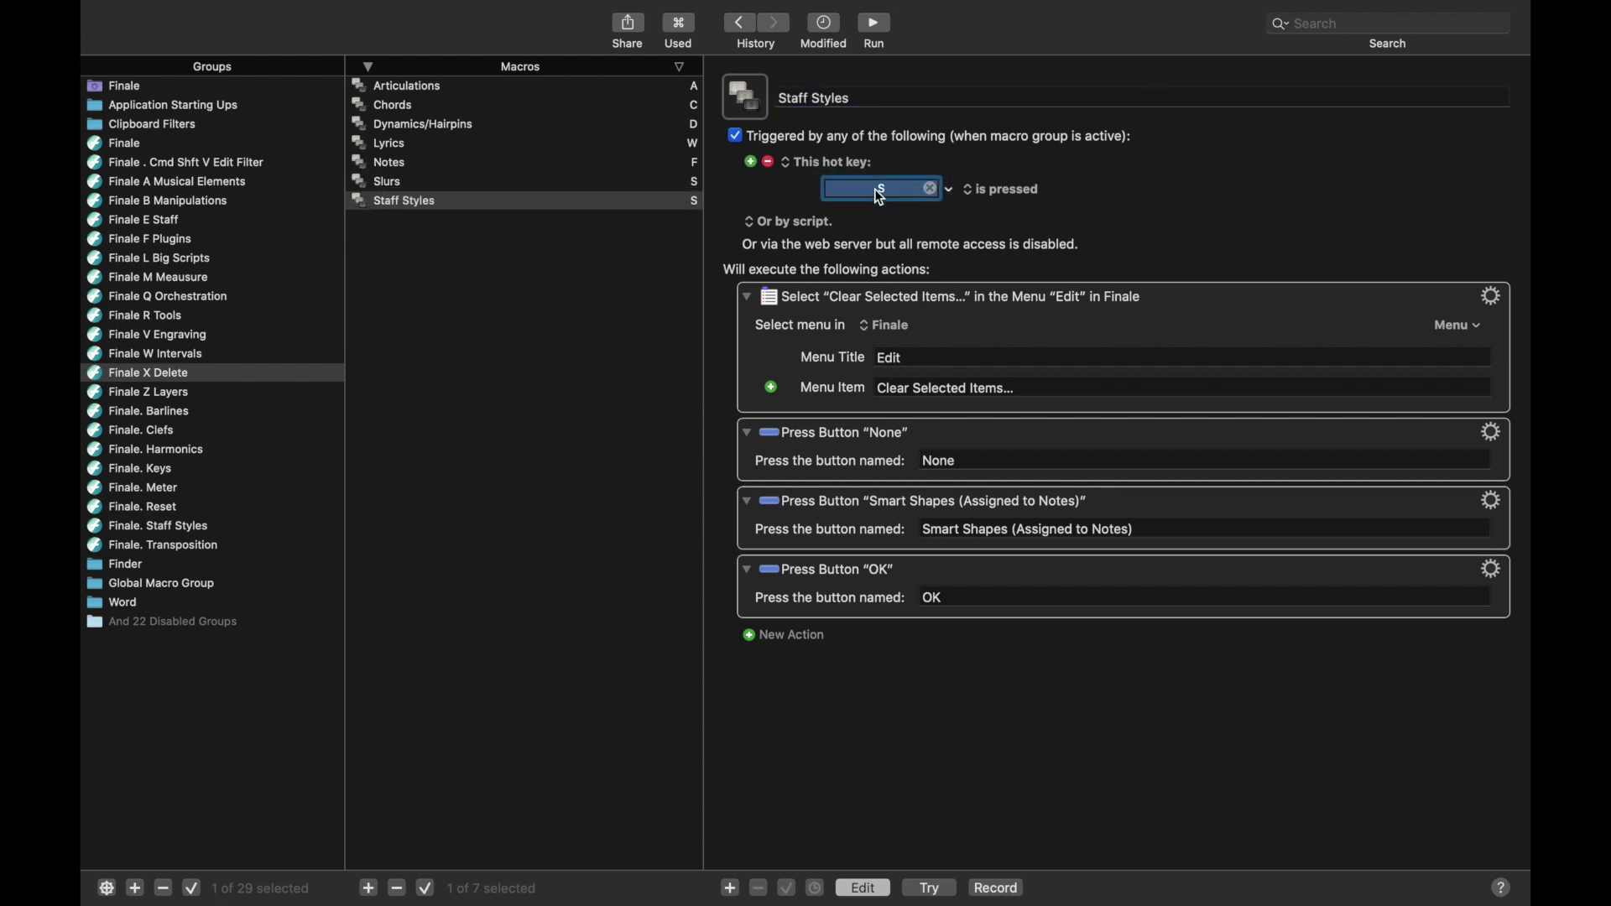
pyautogui.press('e')
pyautogui.tripleClick(931, 530)
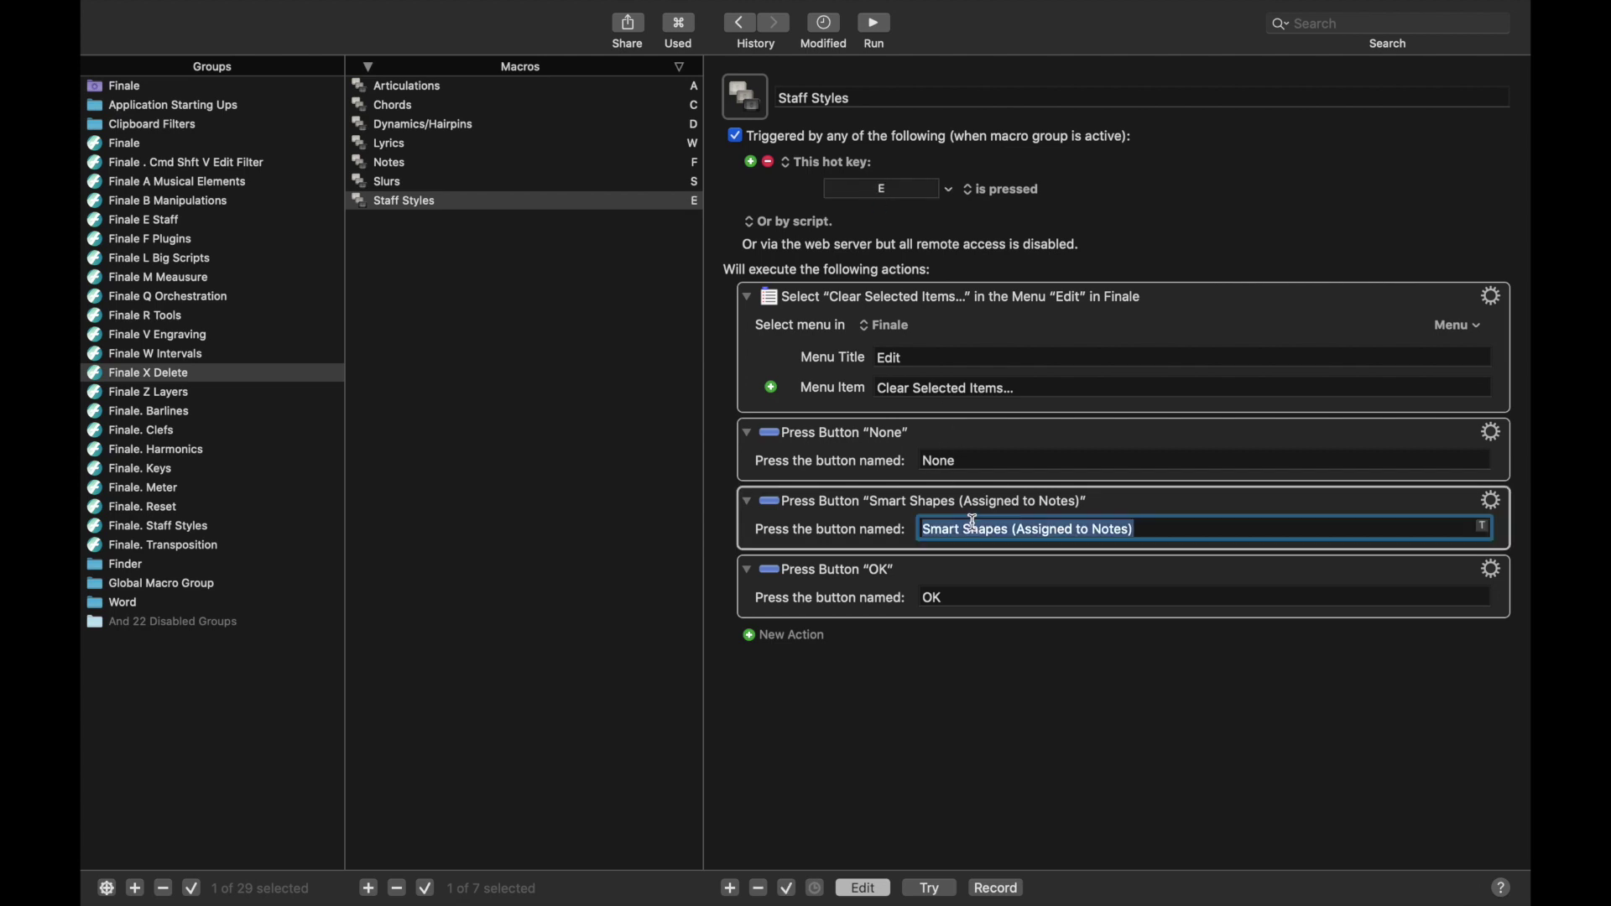
pyautogui.write('Staff ST')
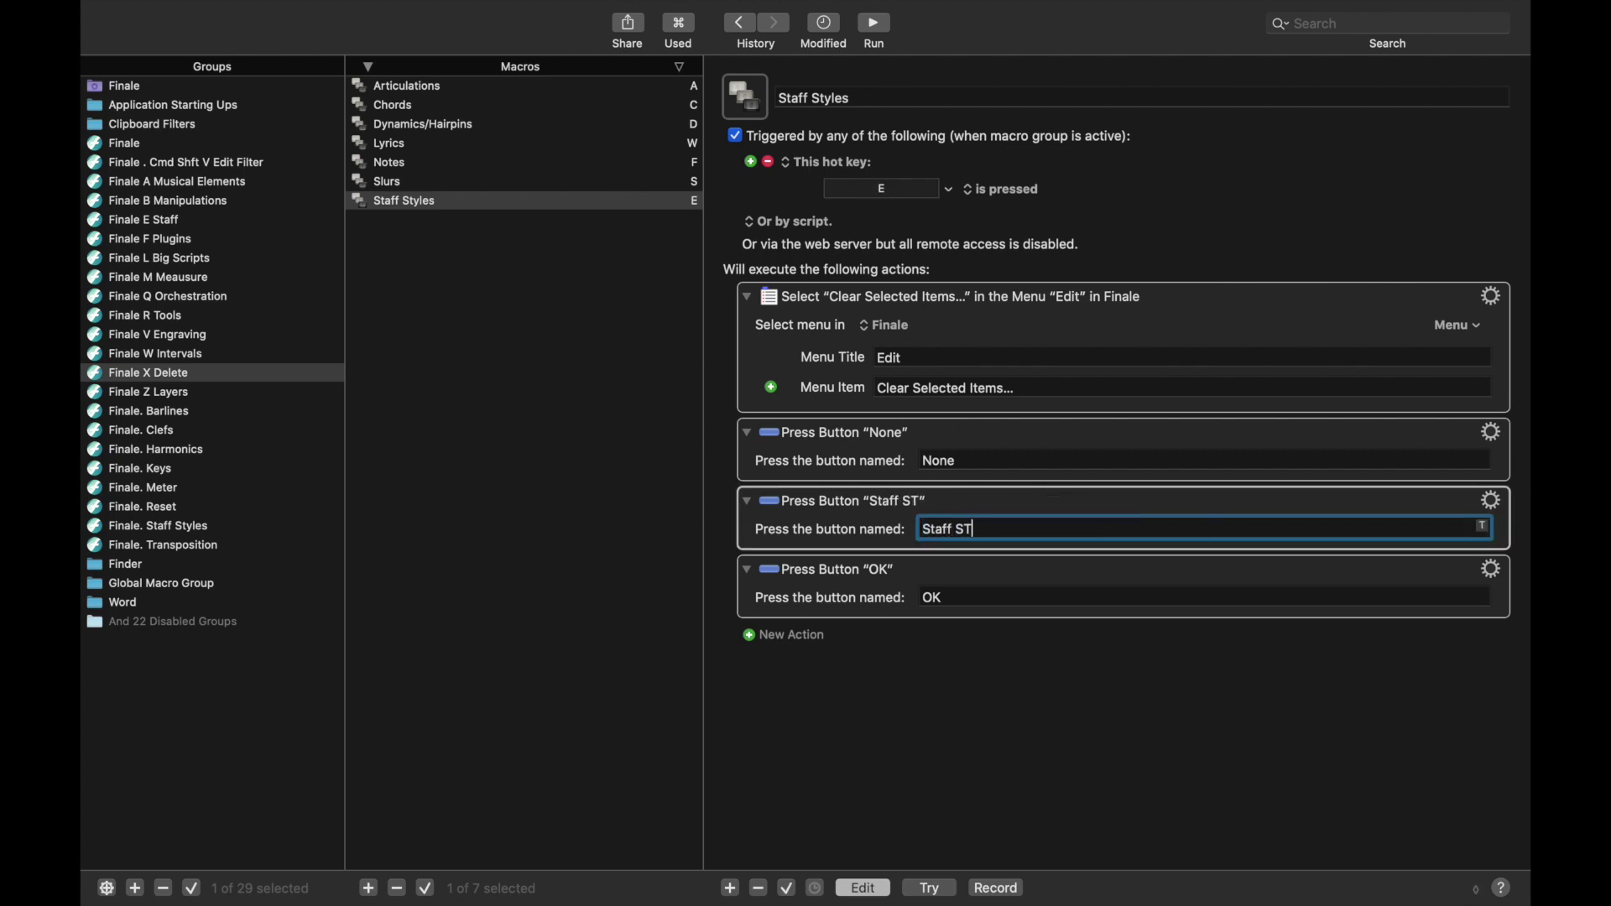
pyautogui.press('BackSpace')
pyautogui.write('yles')
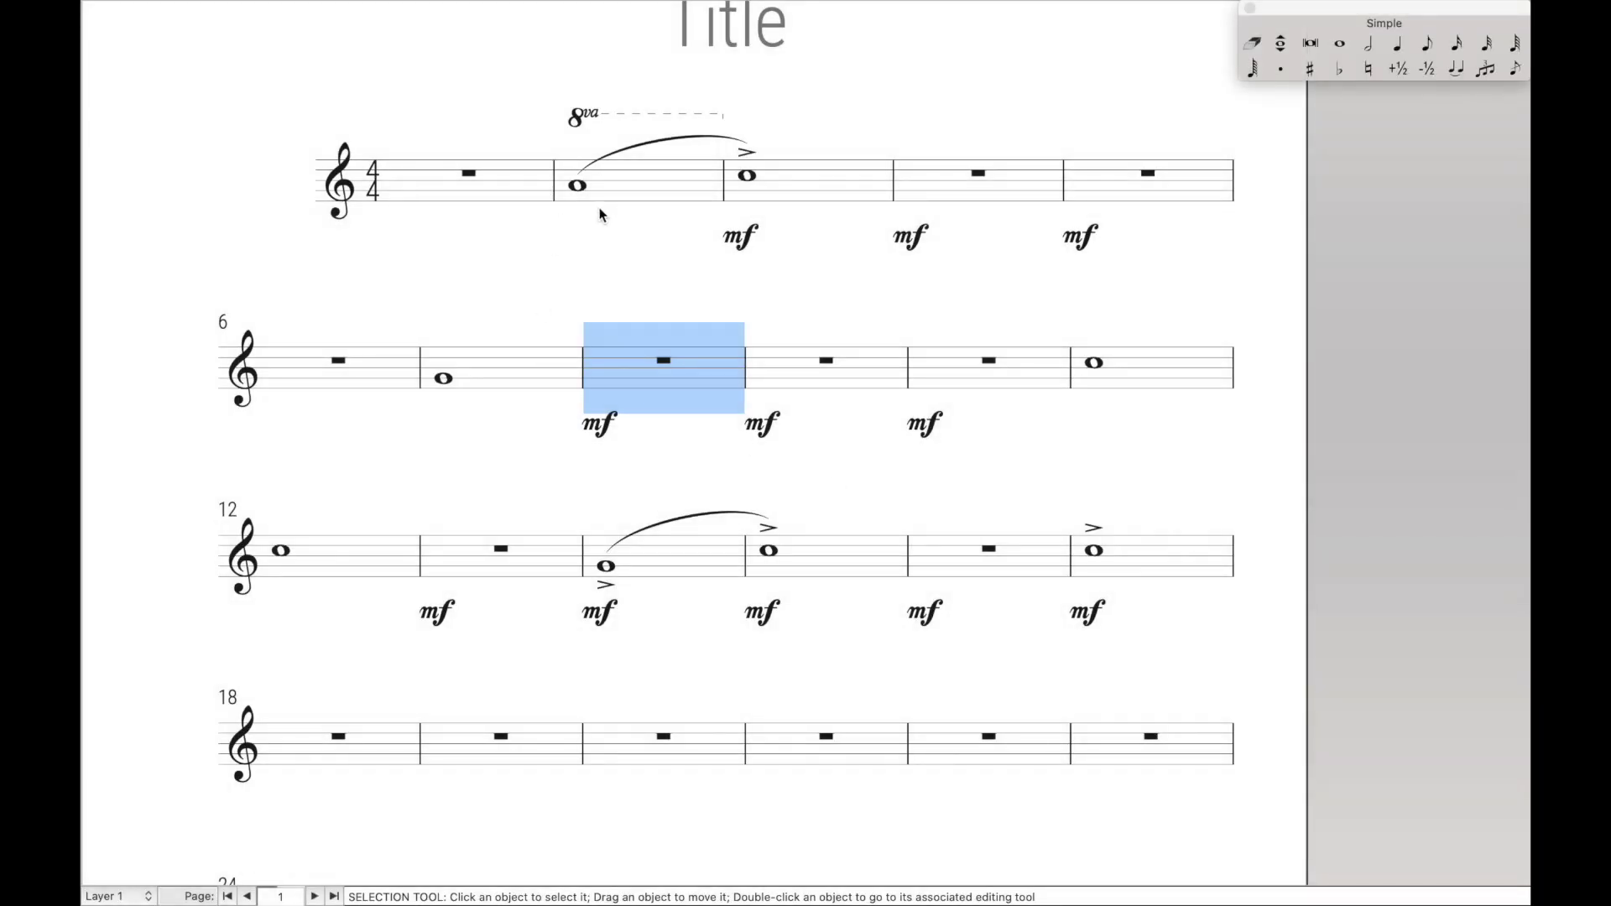
# Select measures 2–3 and clear their slur with the Delete Slurs macro.
pyautogui.click(638, 181)
pyautogui.hotkey('shift', 'Right')
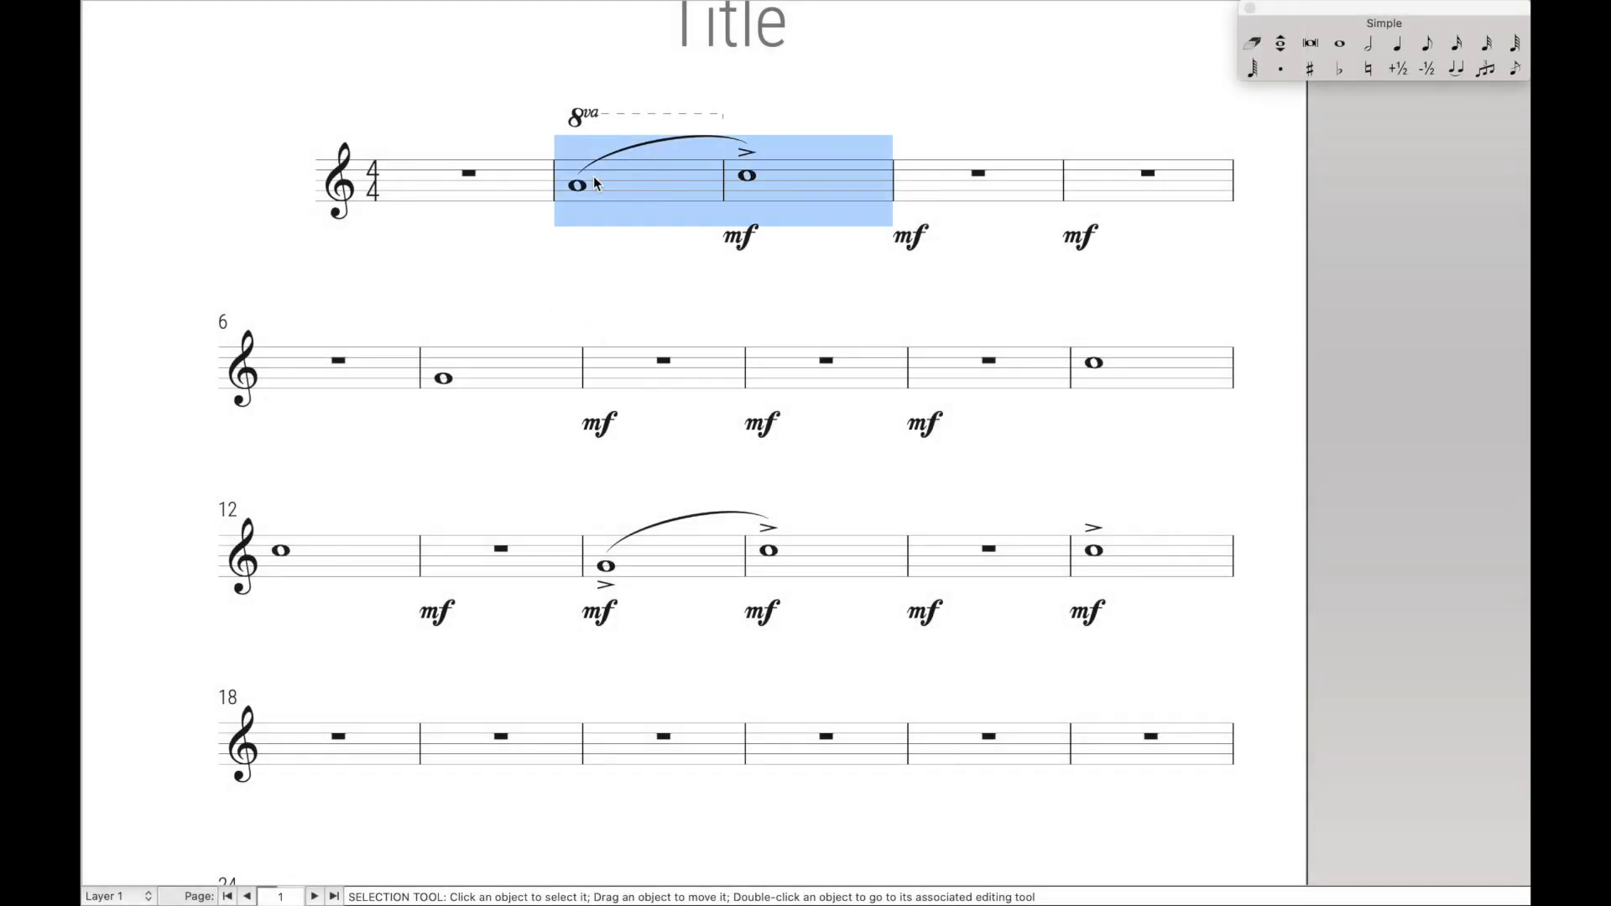
pyautogui.press('Delete')
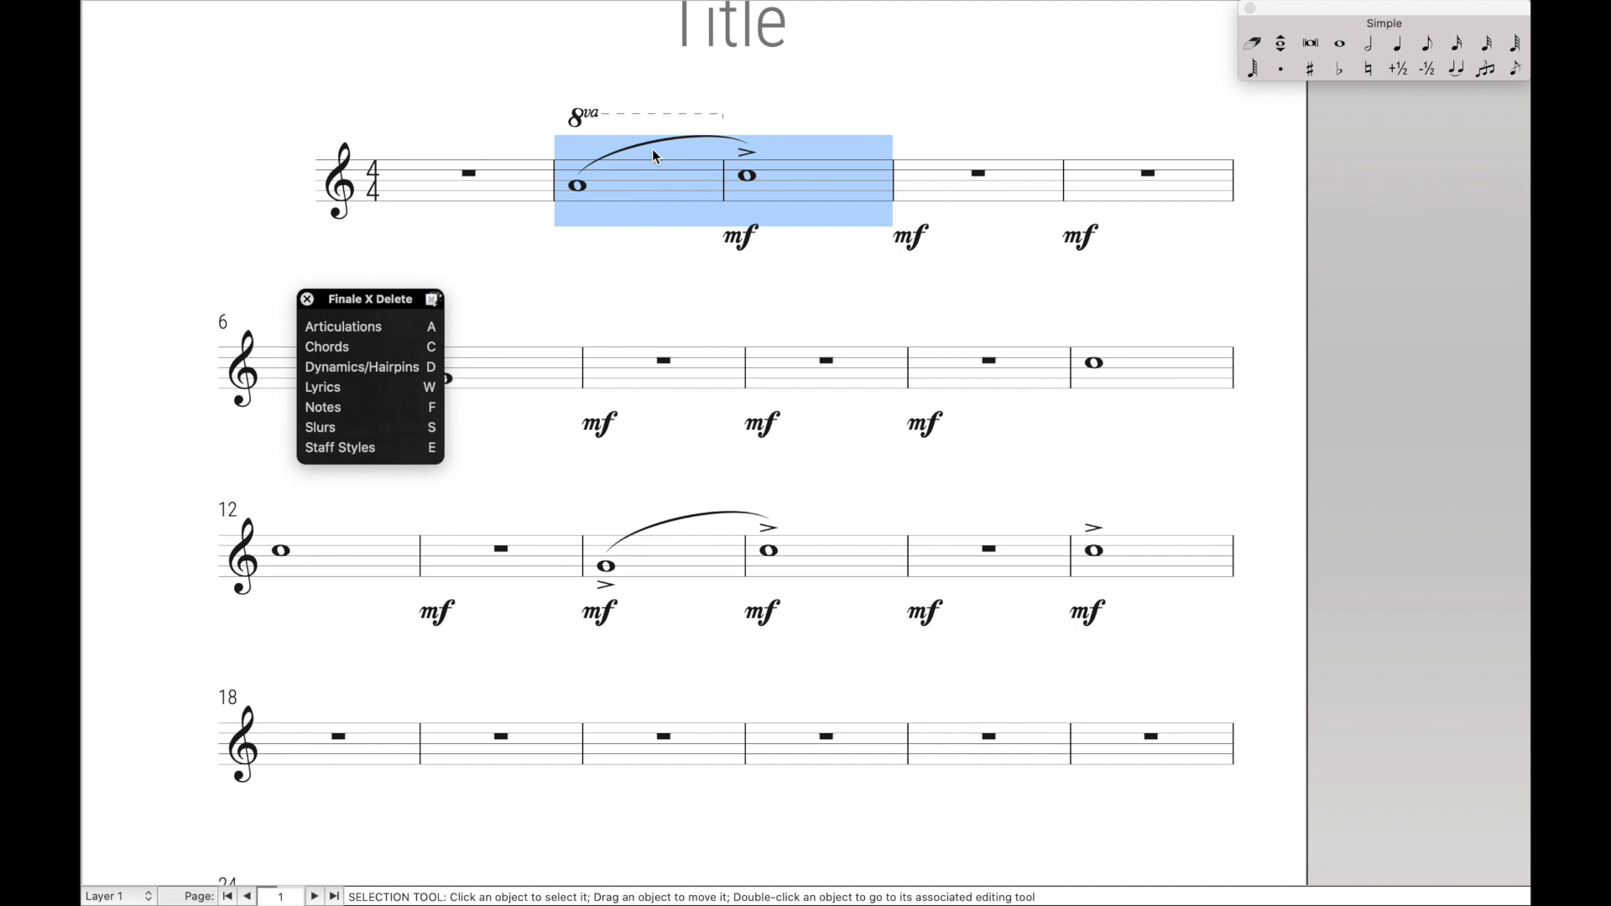
pyautogui.press('s')
pyautogui.press('Return')
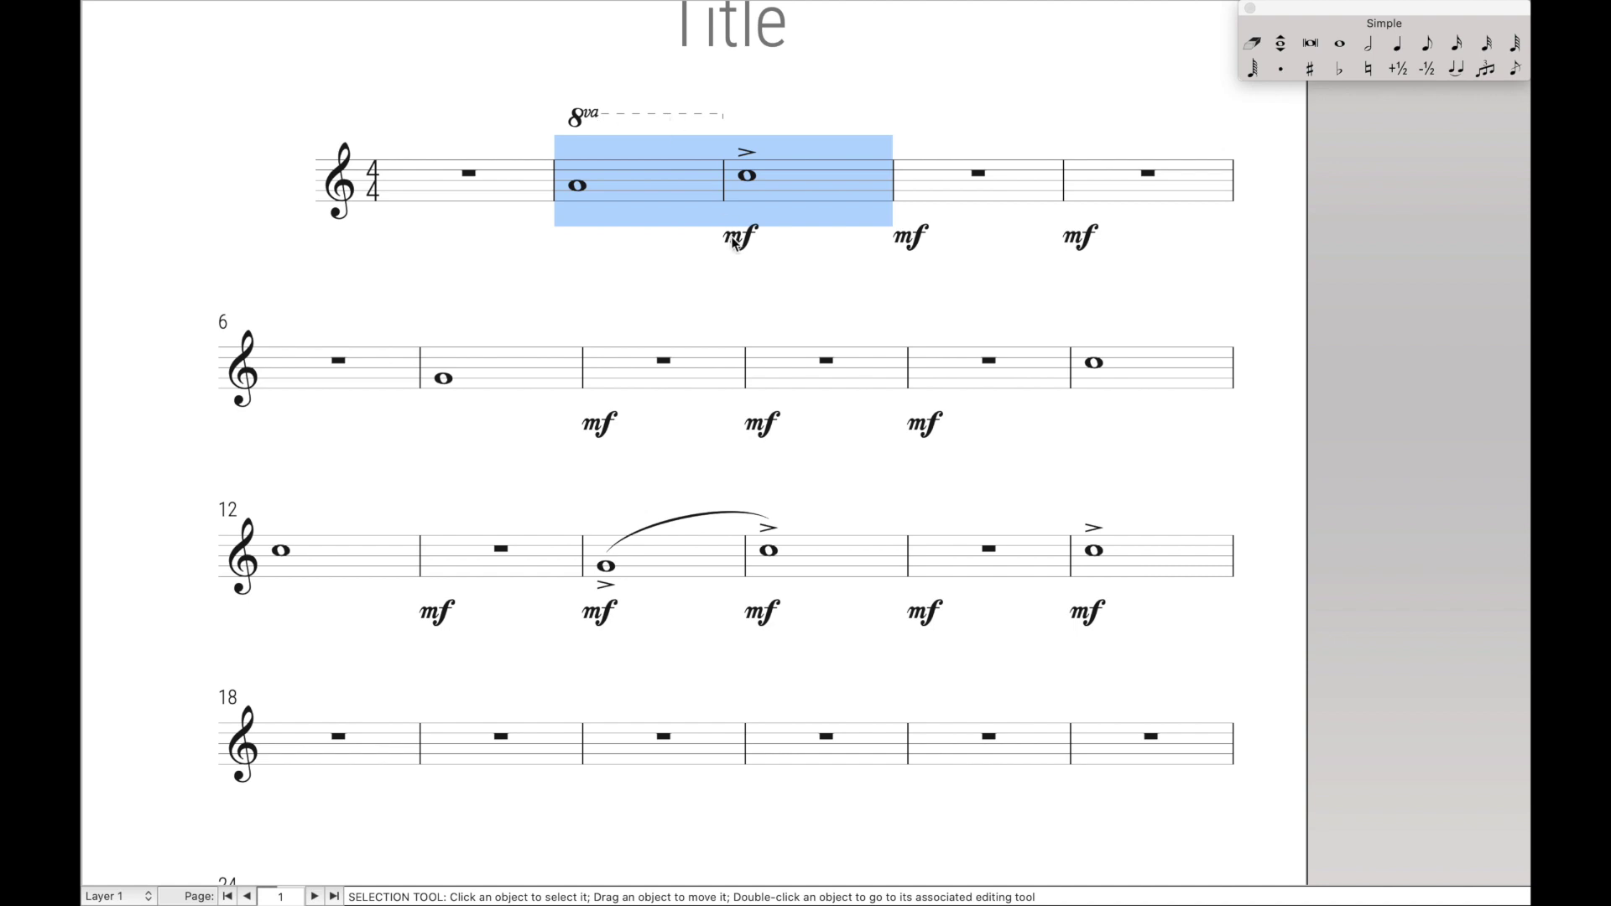
# Trial the Dynamics/Hairpins macro on measures 2–3, inspect its steps, then undo it.
pyautogui.press('Delete')
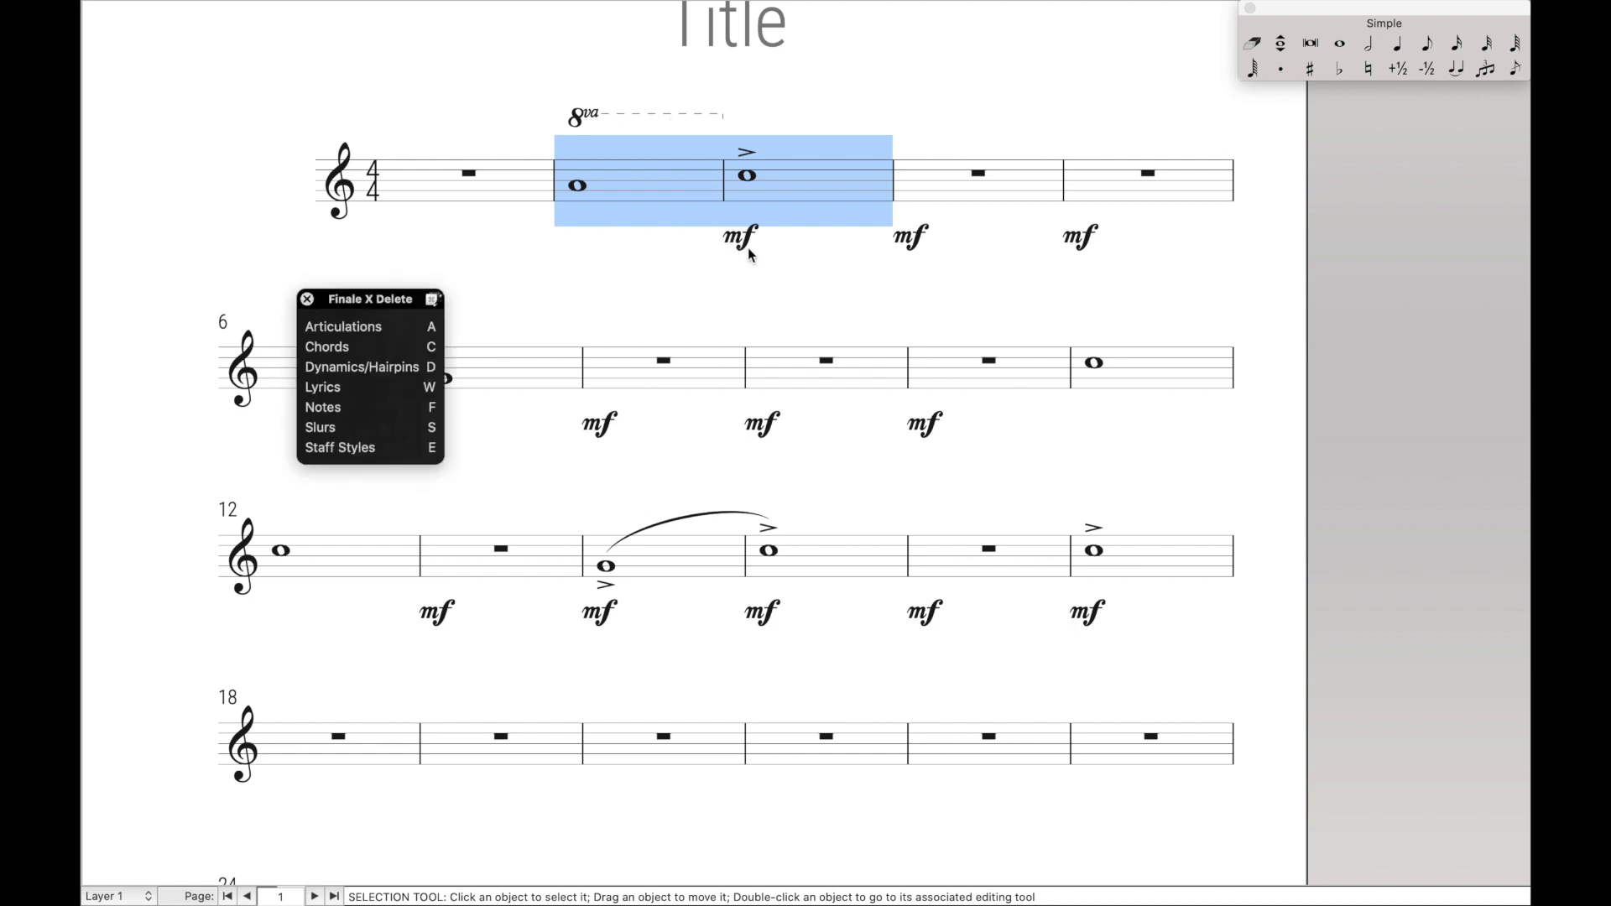
pyautogui.press('d')
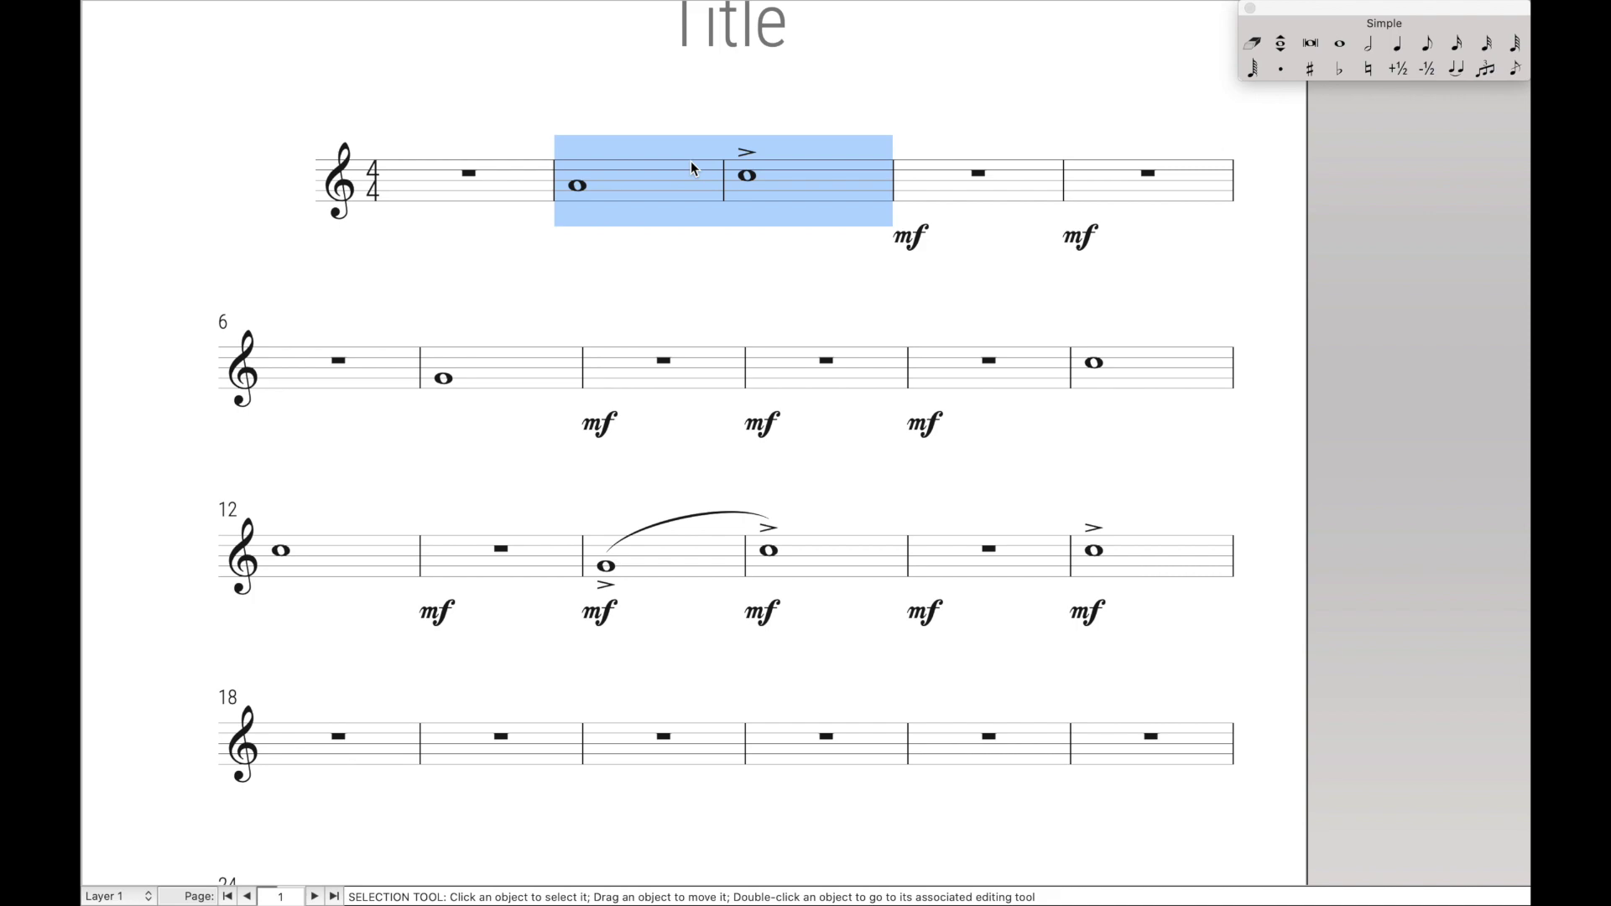
pyautogui.press('super+Tab')
pyautogui.click(526, 128)
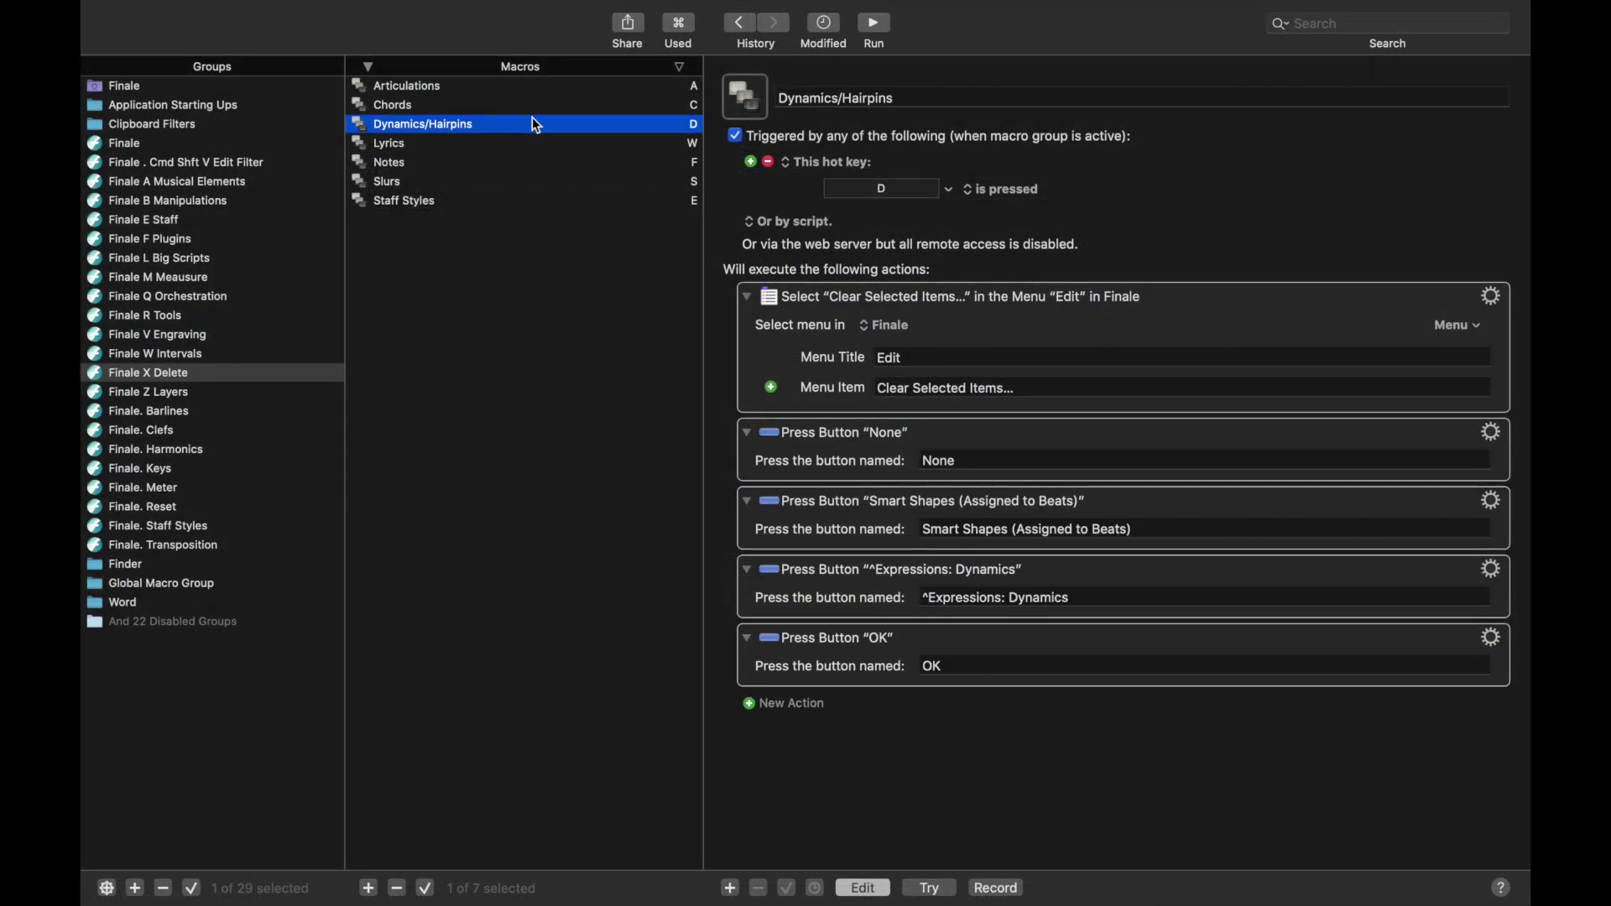
pyautogui.press('super+Tab')
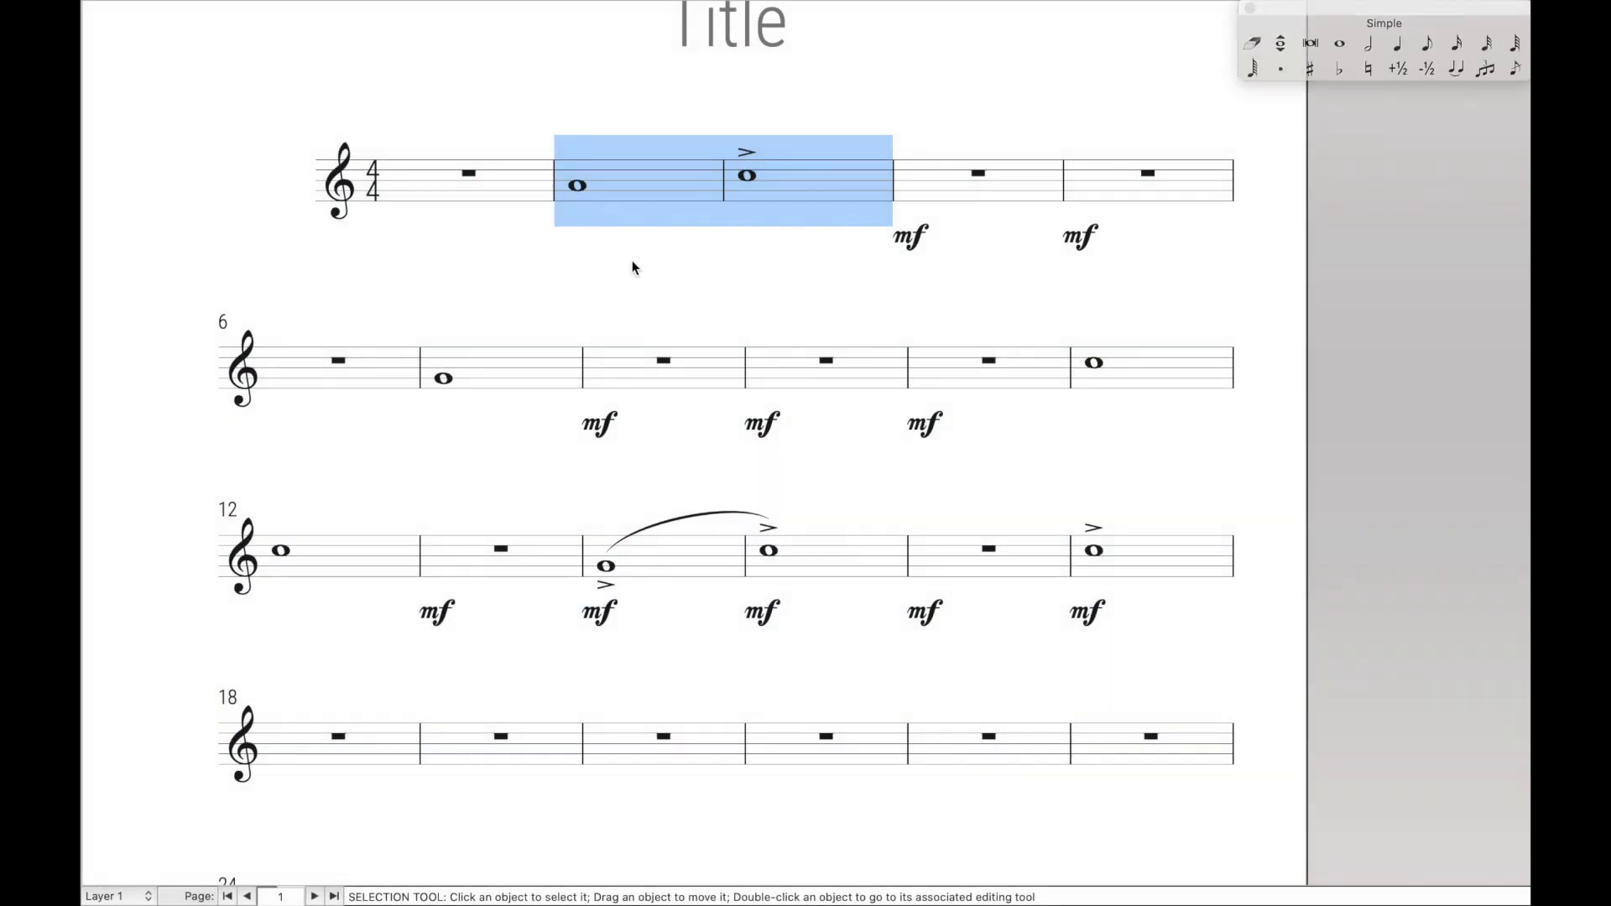
pyautogui.press('super+z')
# Attach an mf dynamic to measure 2's note with the Expression Tool.
pyautogui.press('e')
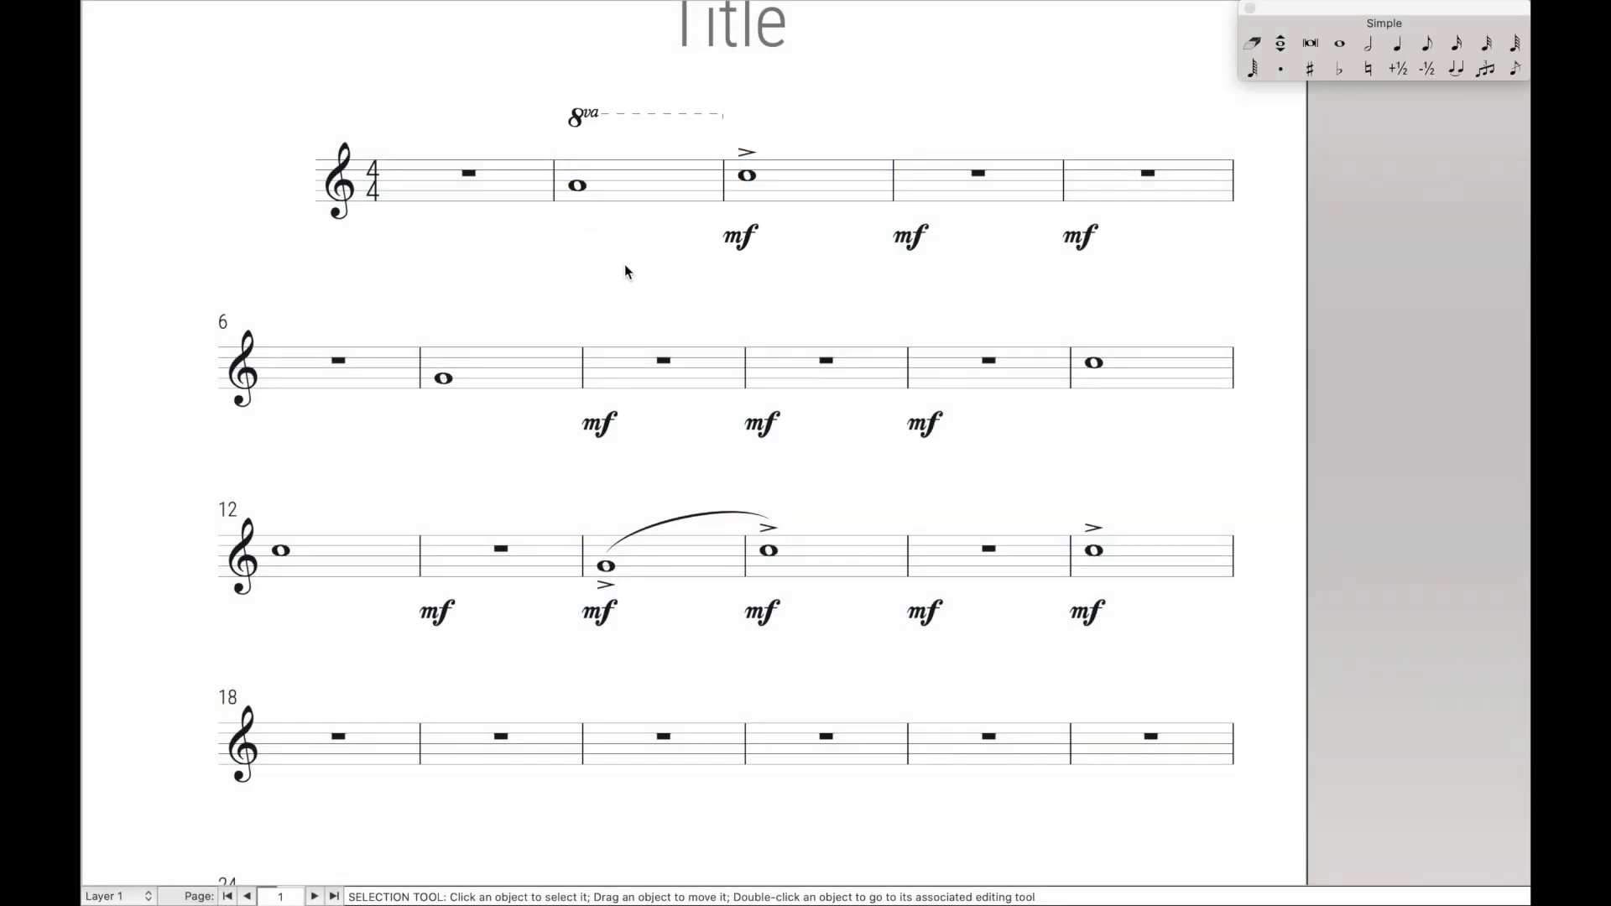
pyautogui.click(575, 192)
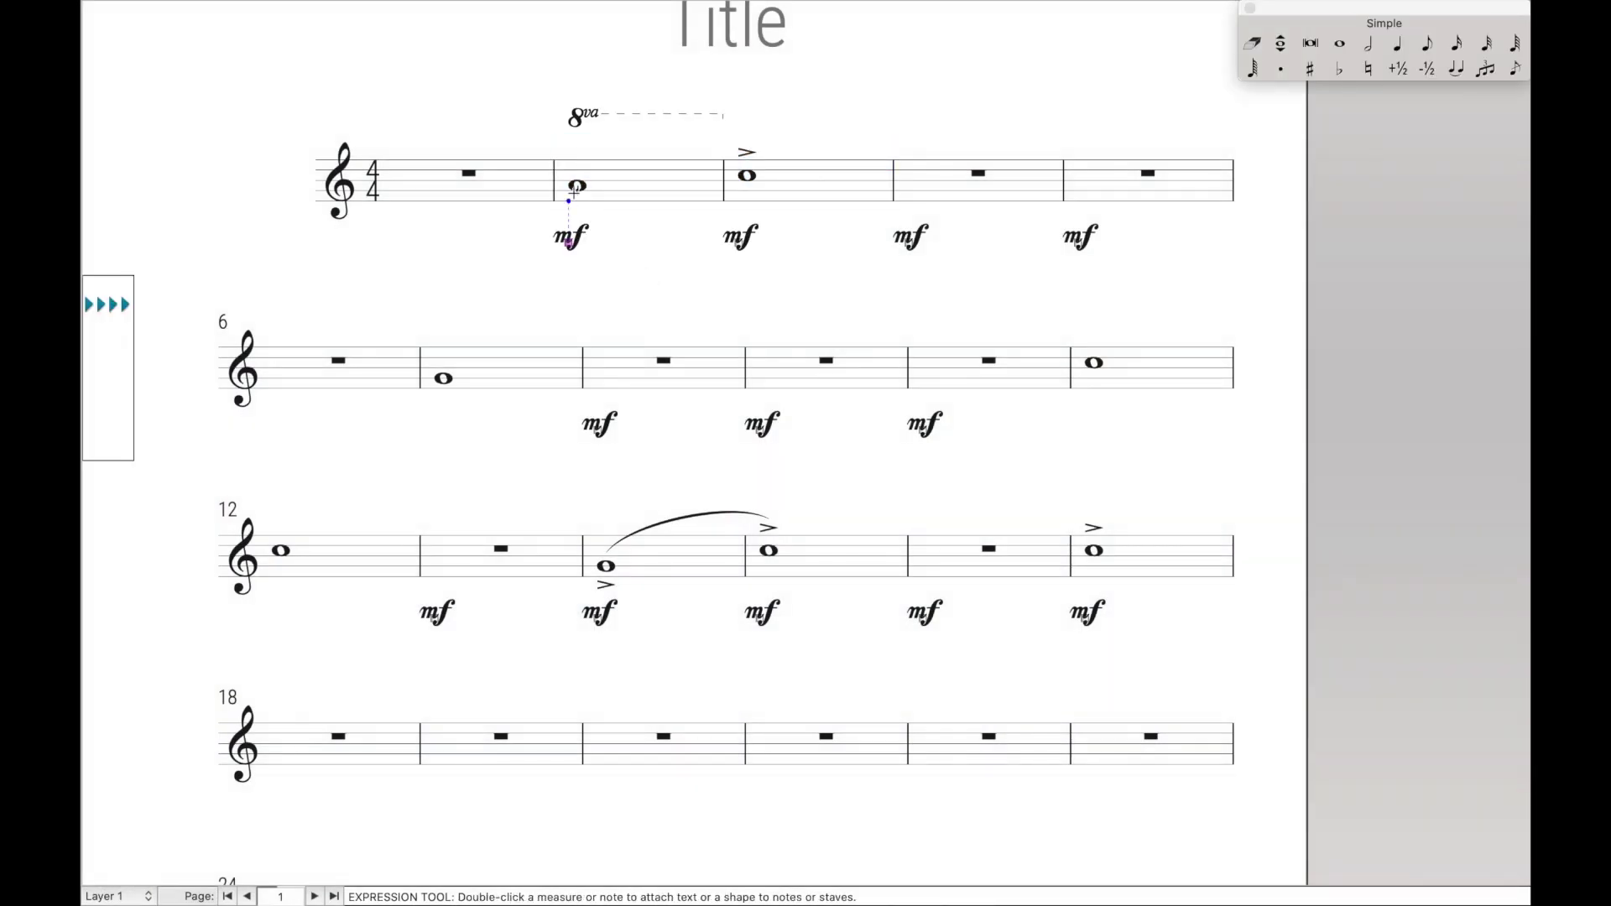
pyautogui.press('Escape')
# Clear the dynamic and 8va line from measure 2 with the Dynamics/Hairpins macro.
pyautogui.click(601, 188)
pyautogui.hotkey('shift', 'Delete')
pyautogui.press('d')
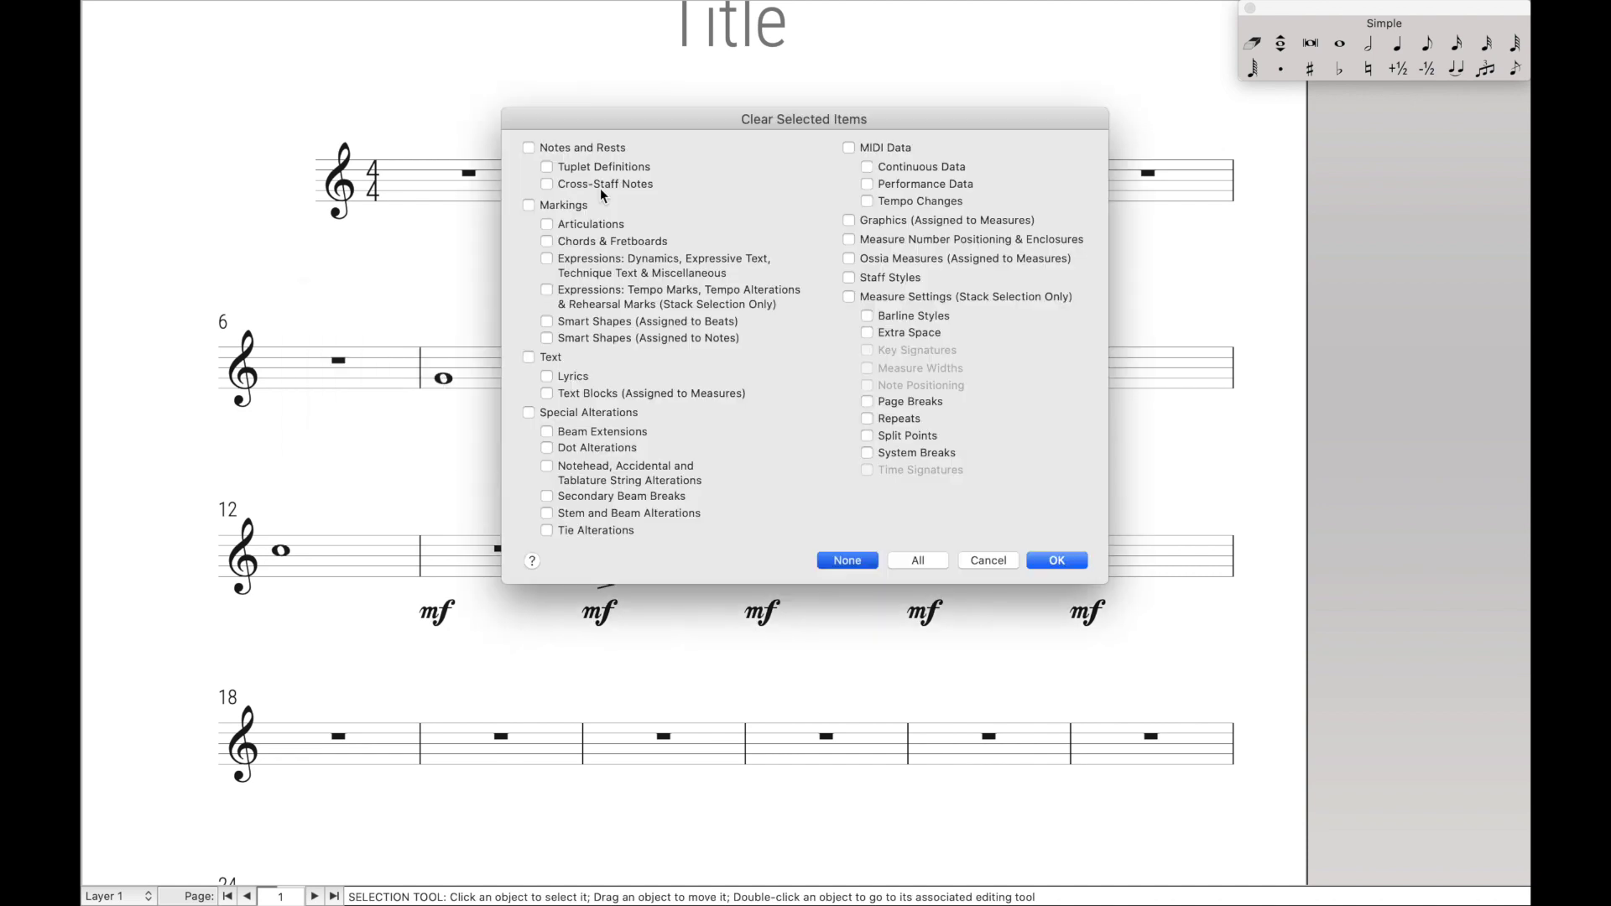
pyautogui.press('f')
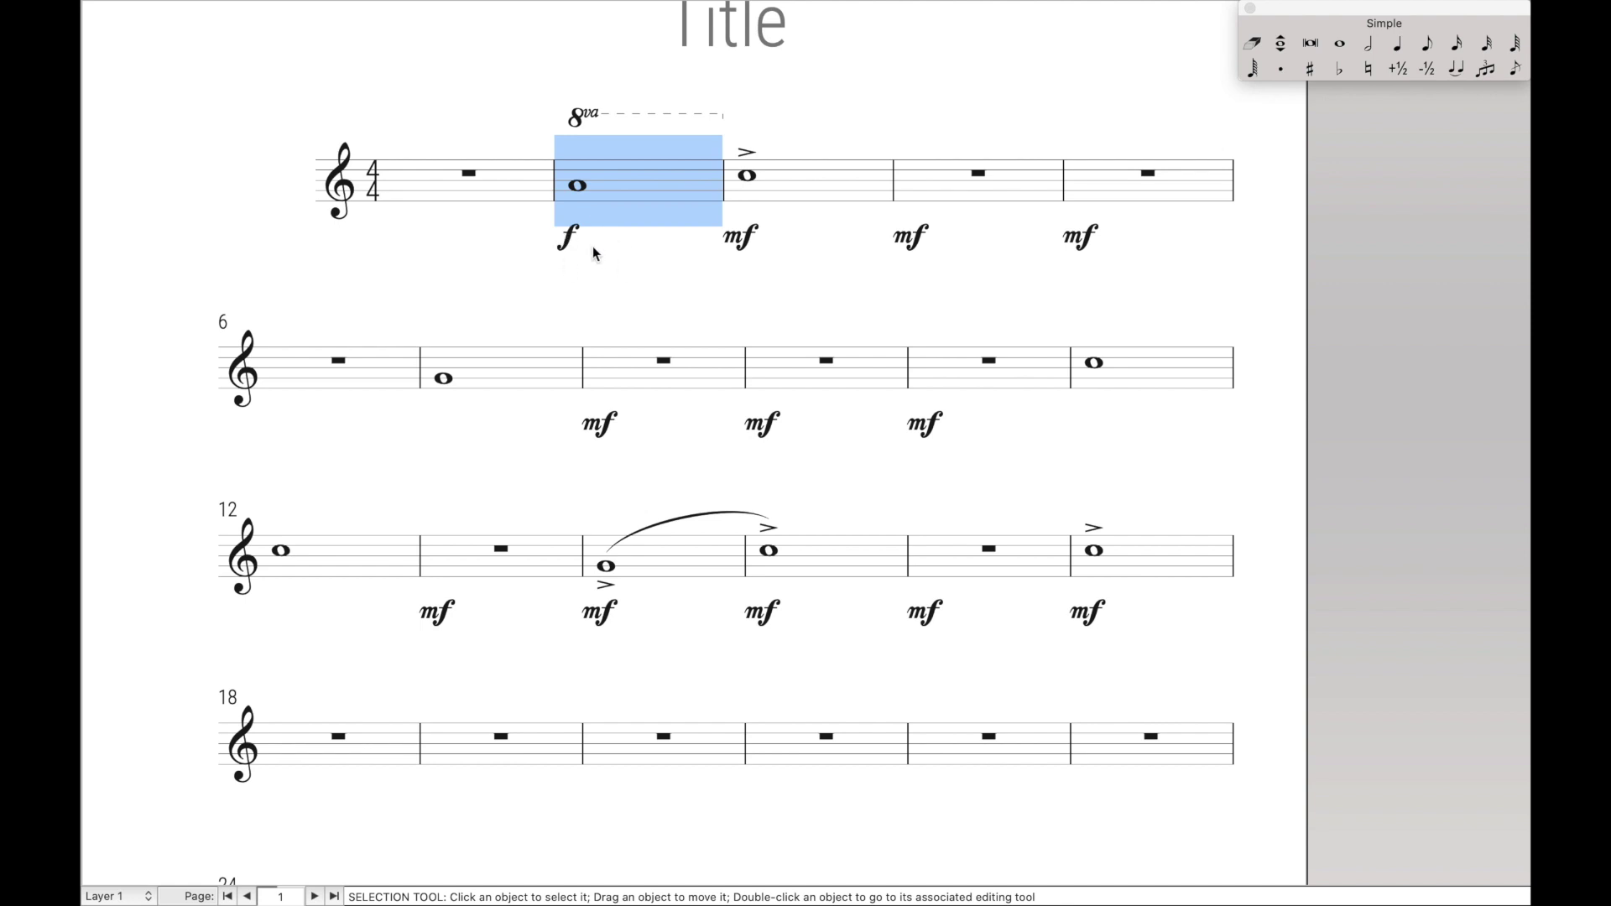
pyautogui.hotkey('shift', 'Delete')
pyautogui.press('d')
# Remove the accent from measure 3 with the Articulations macro.
pyautogui.click(762, 175)
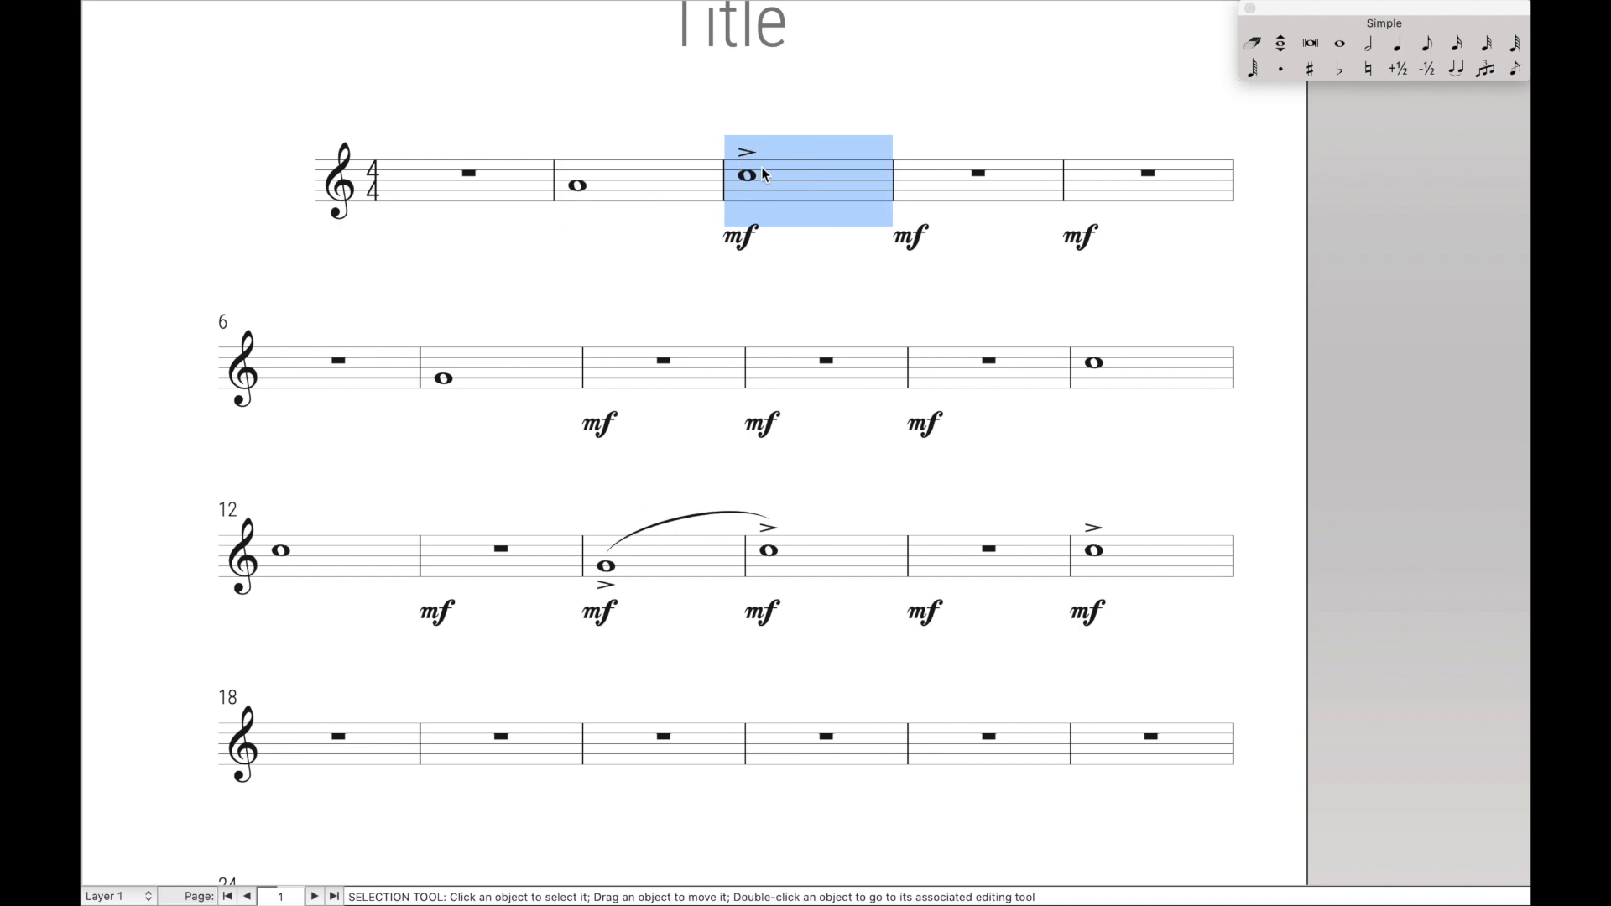
pyautogui.hotkey('shift', 'Delete')
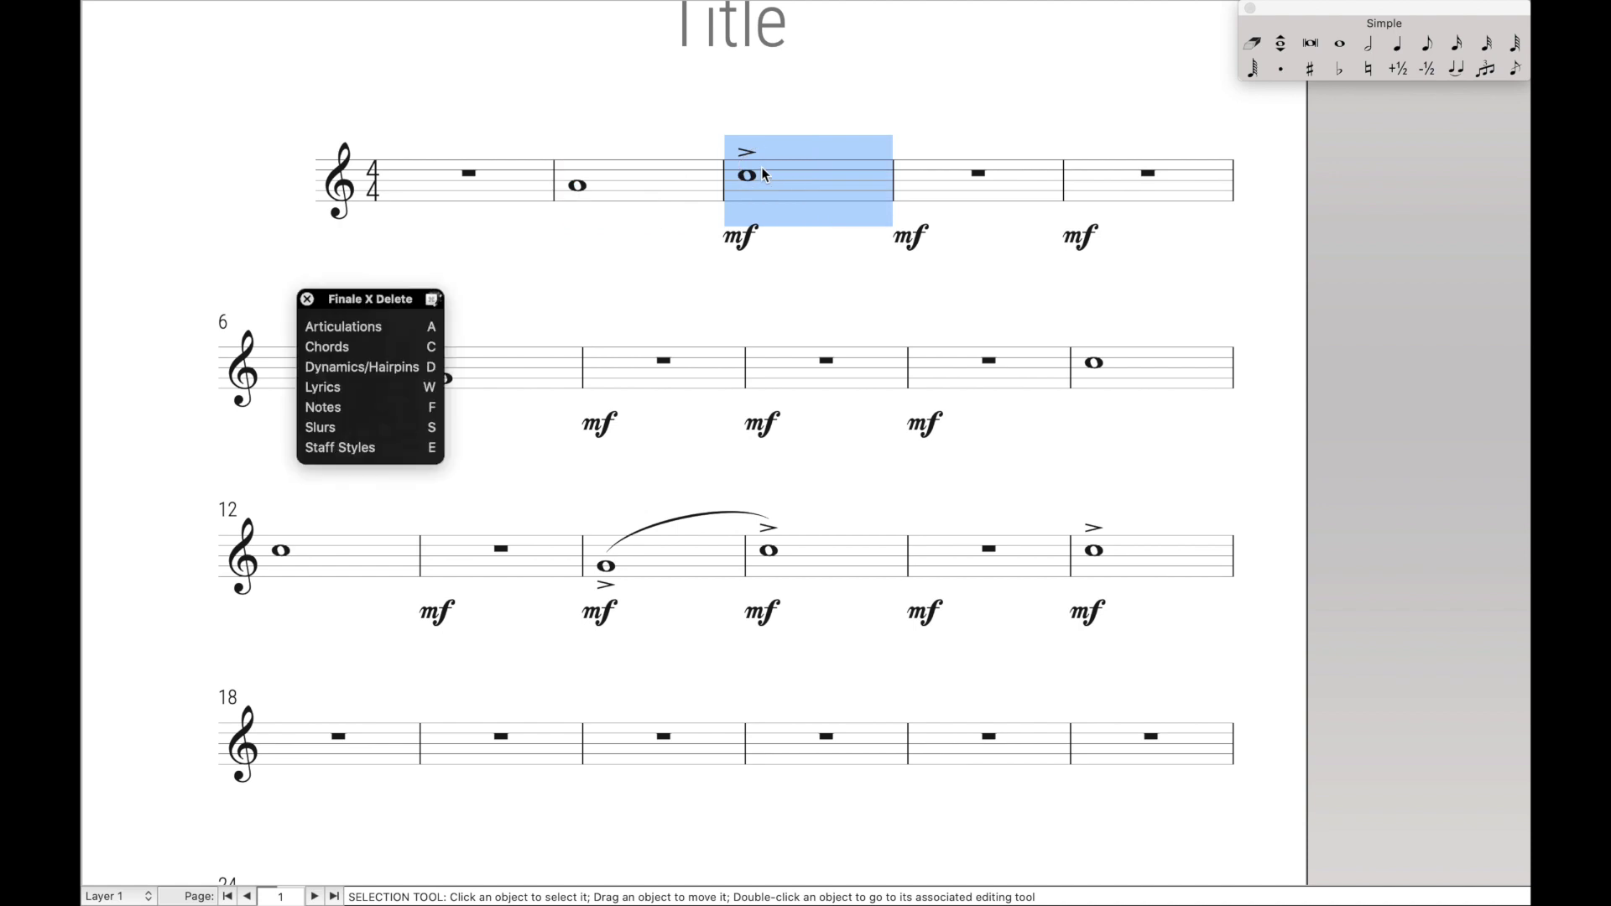
pyautogui.press('a')
pyautogui.press('Return')
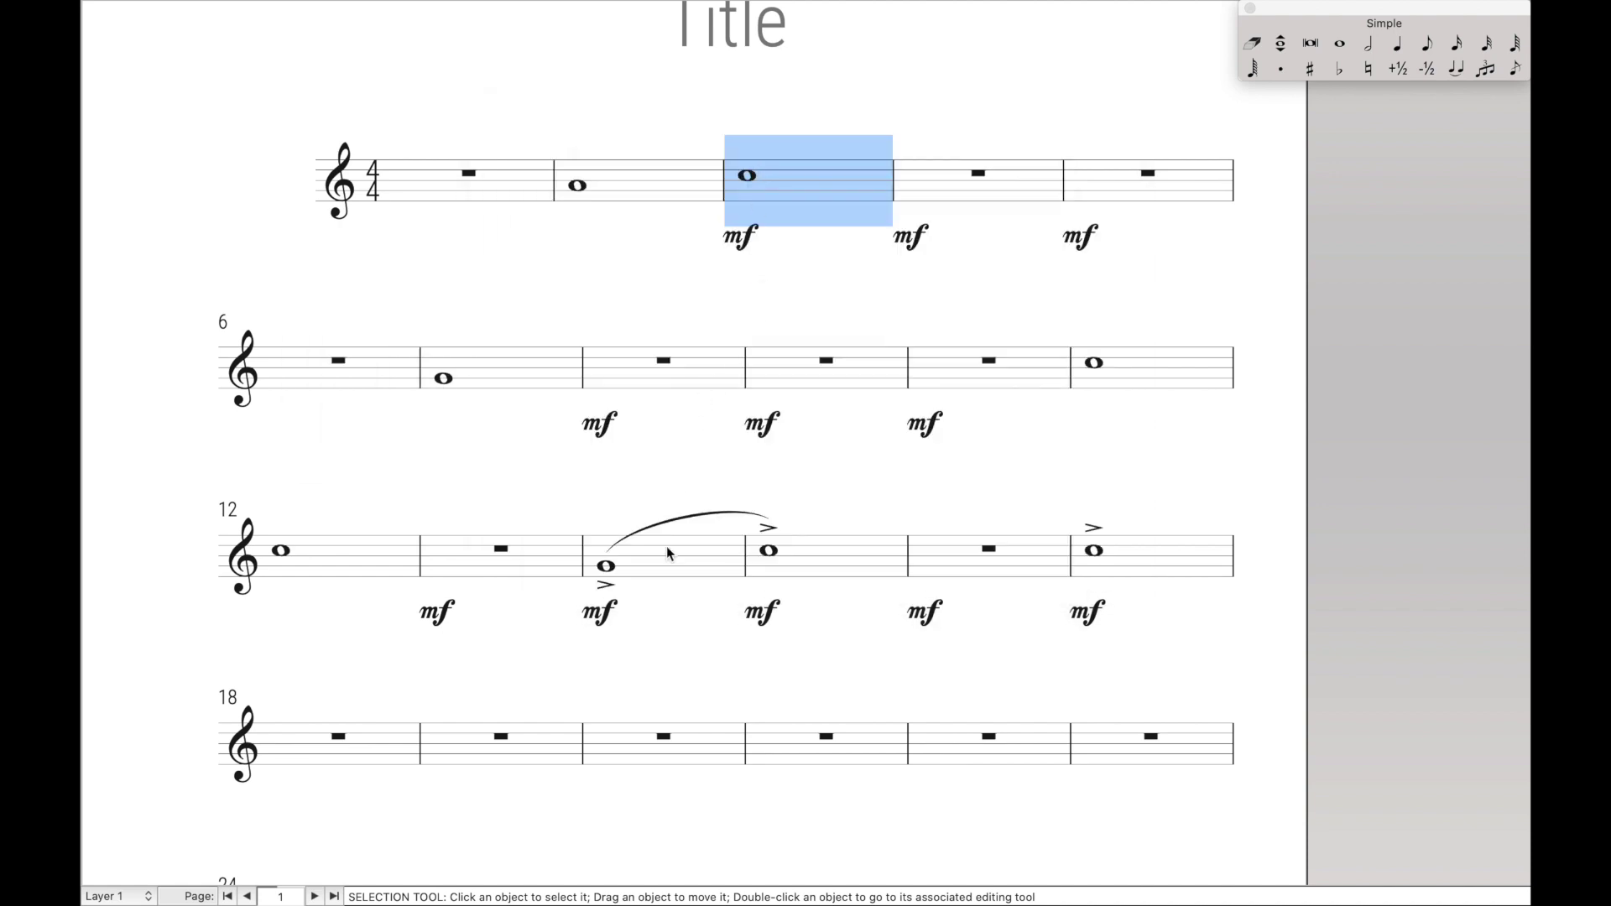
# Select the whole score and clear all dynamics and slurs.
pyautogui.press('super+a')
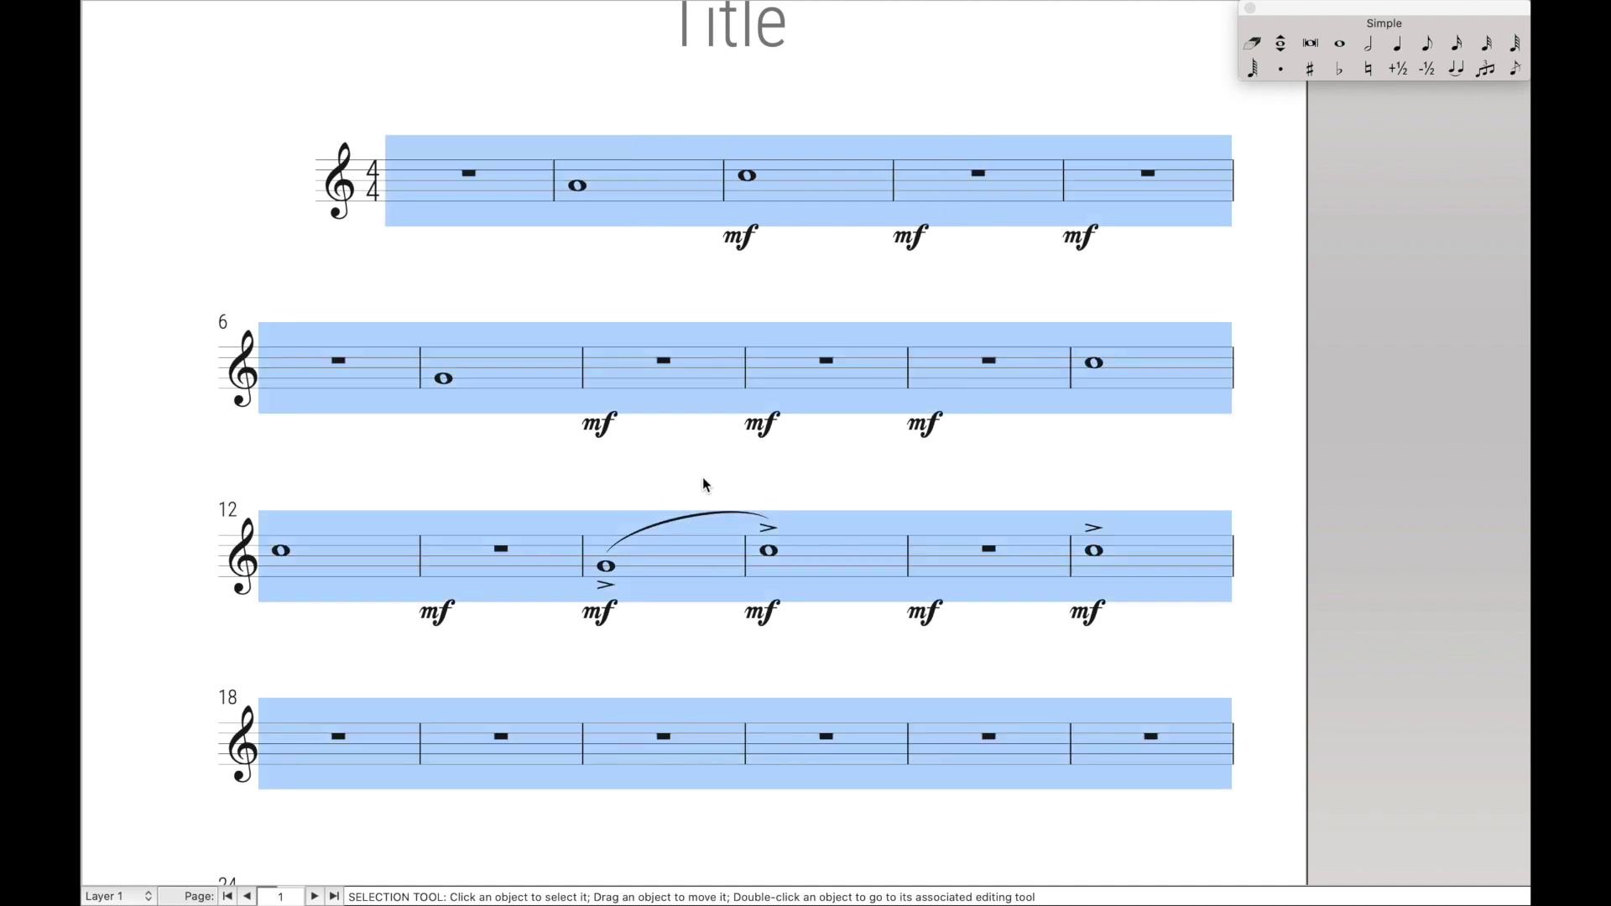
pyautogui.hotkey('shift', 'Delete')
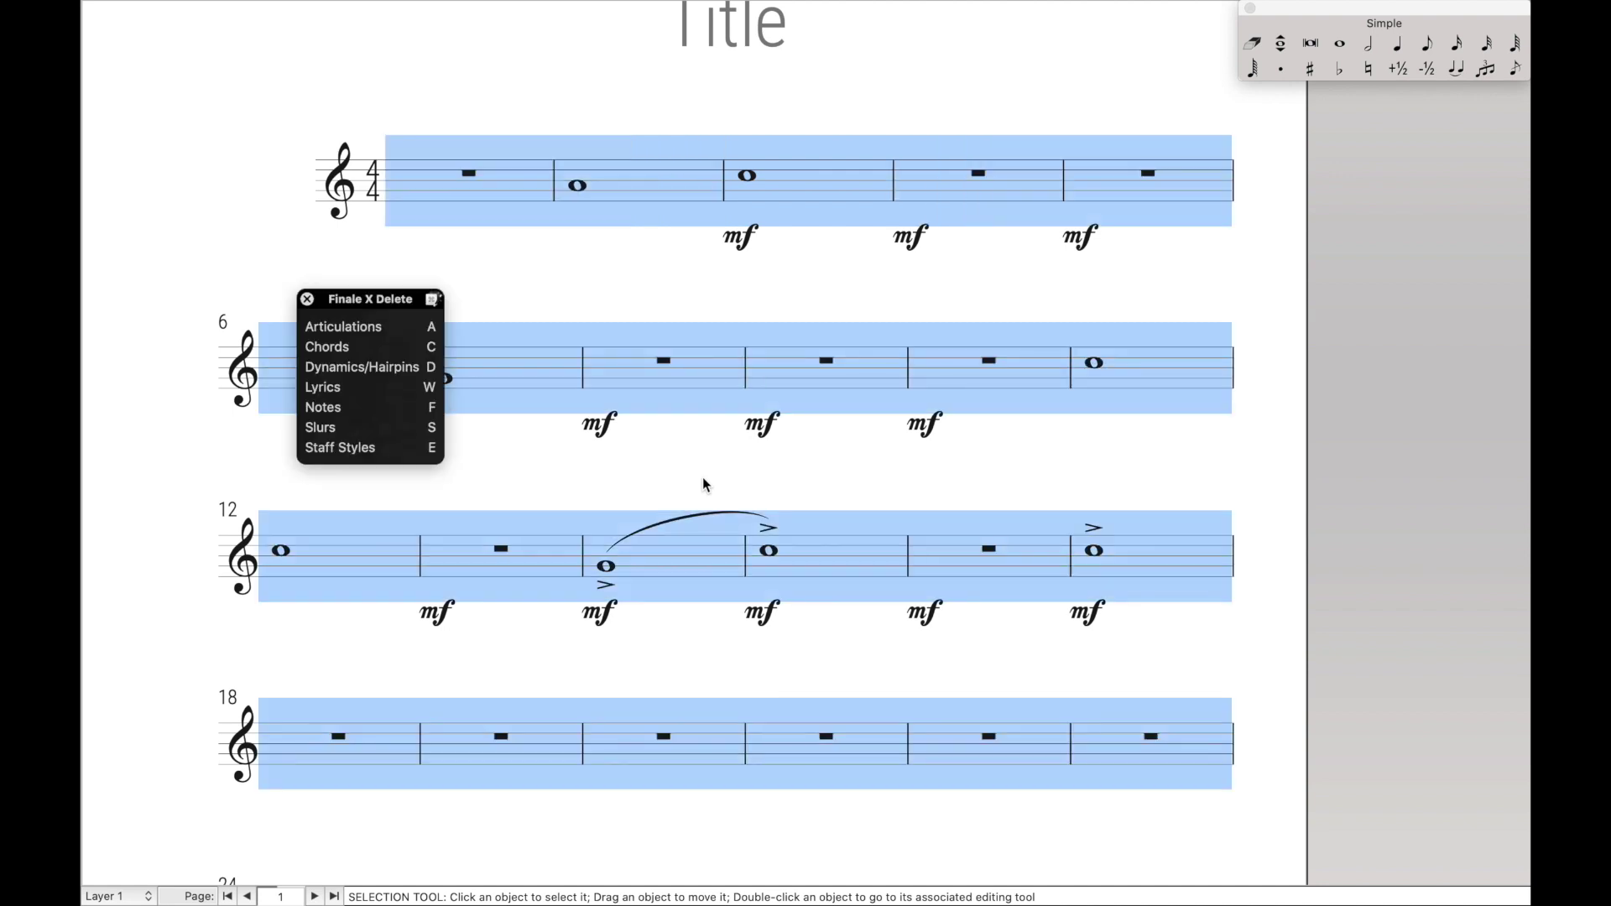
pyautogui.press('d')
pyautogui.hotkey('shift', 'Delete')
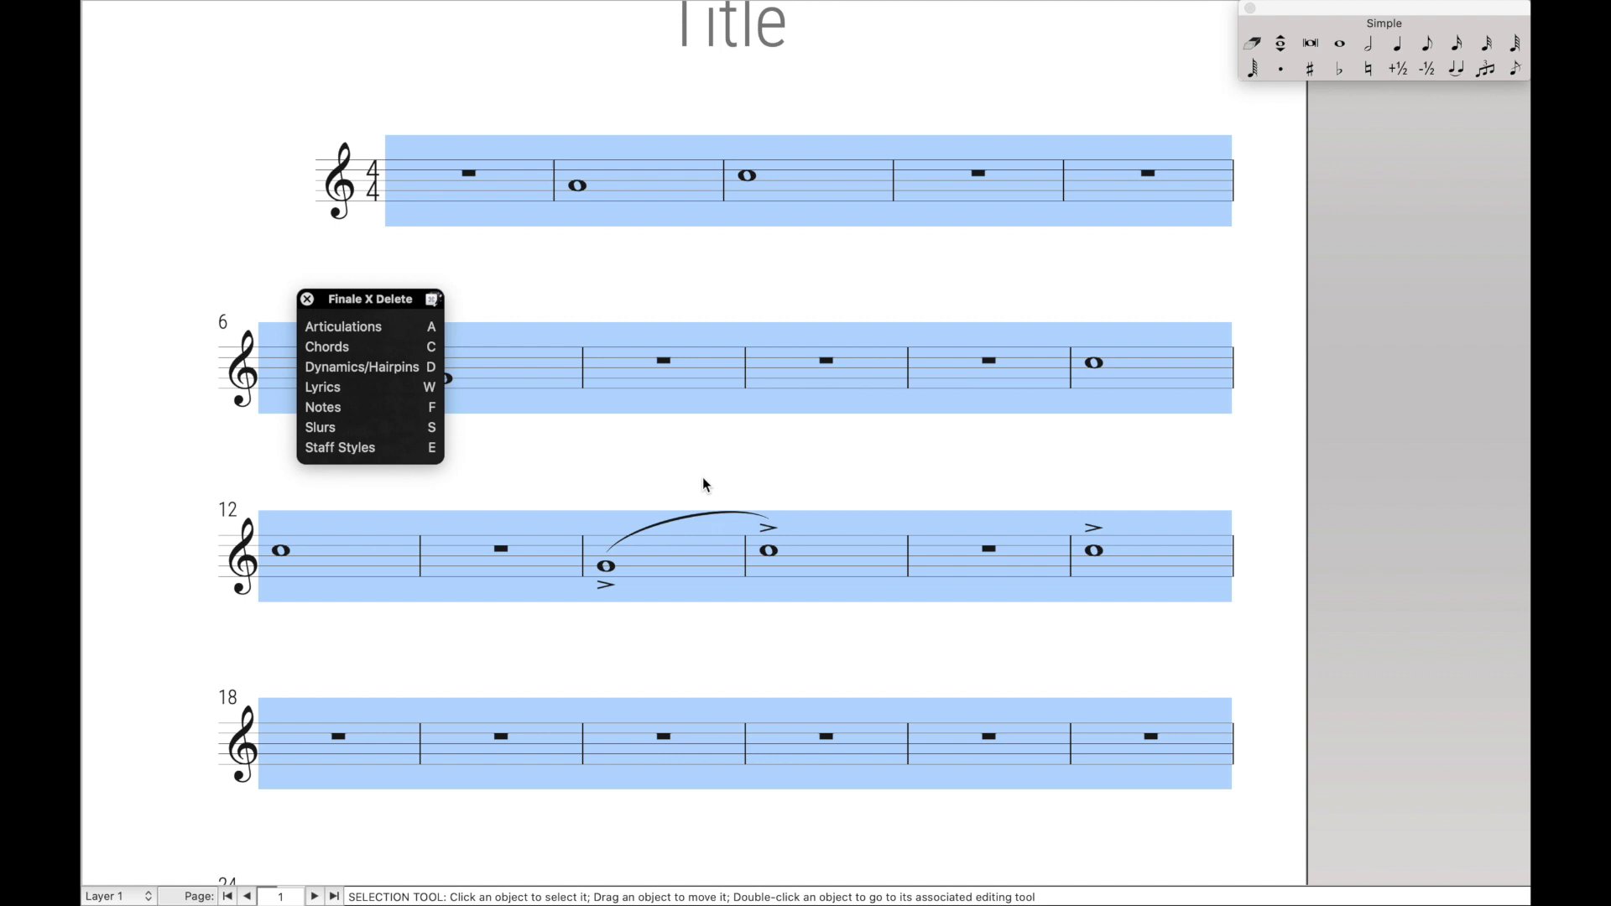
pyautogui.press('s')
pyautogui.press('Return')
# Clear all accents and notes, leaving whole rests, then deselect the score.
pyautogui.hotkey('shift', 'Delete')
pyautogui.press('a')
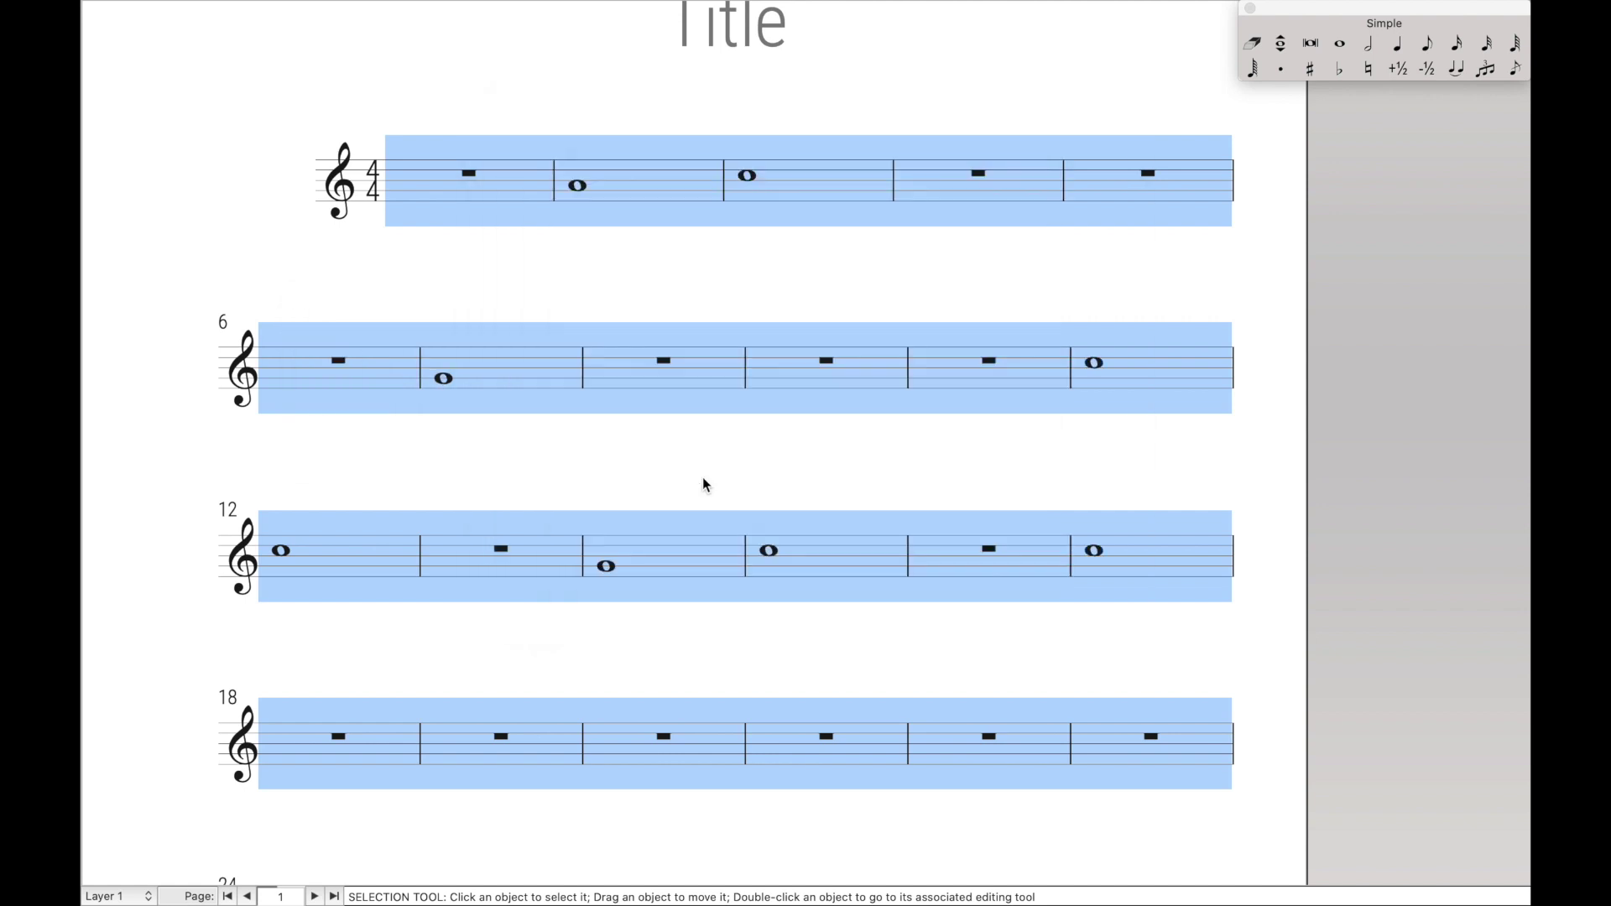
pyautogui.hotkey('shift', 'Delete')
pyautogui.press('s')
pyautogui.press('Return')
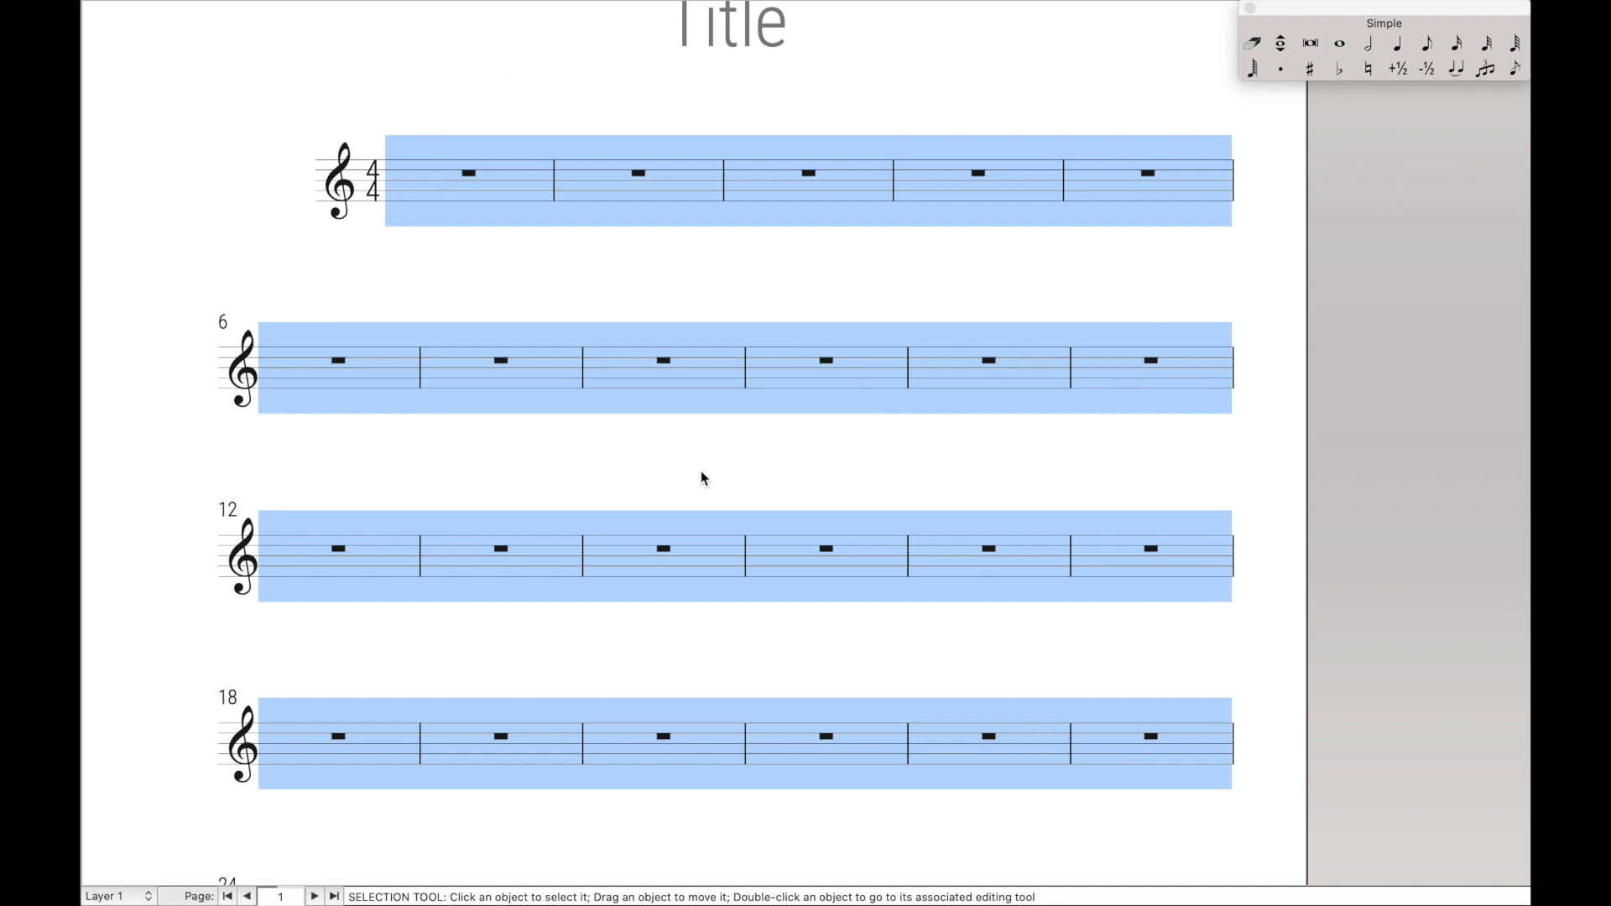
pyautogui.click(701, 468)
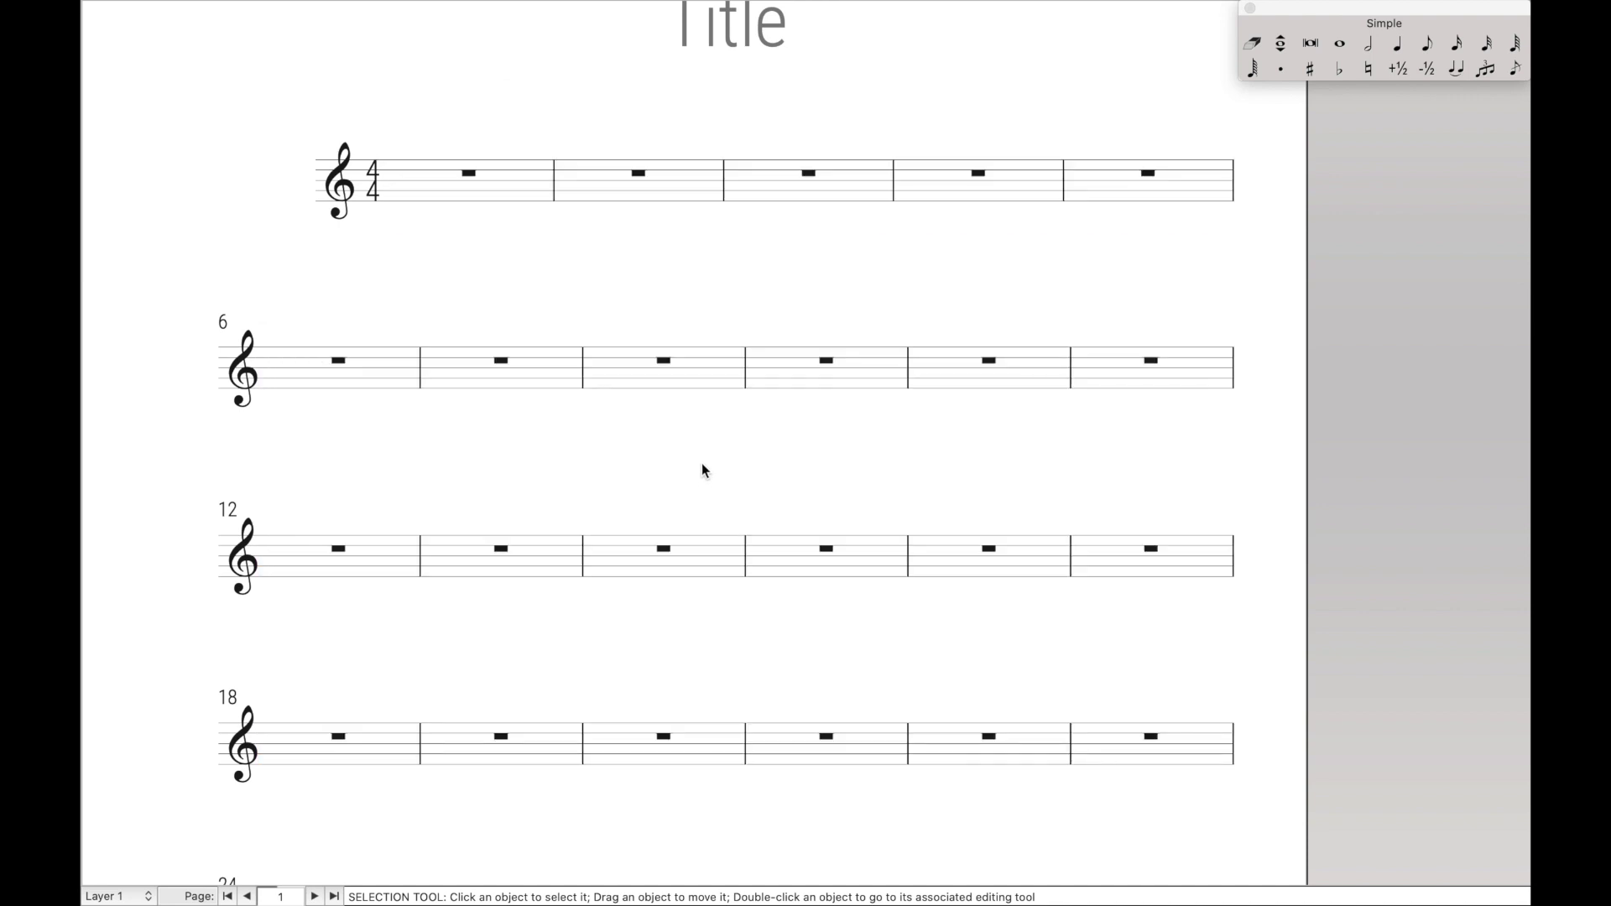